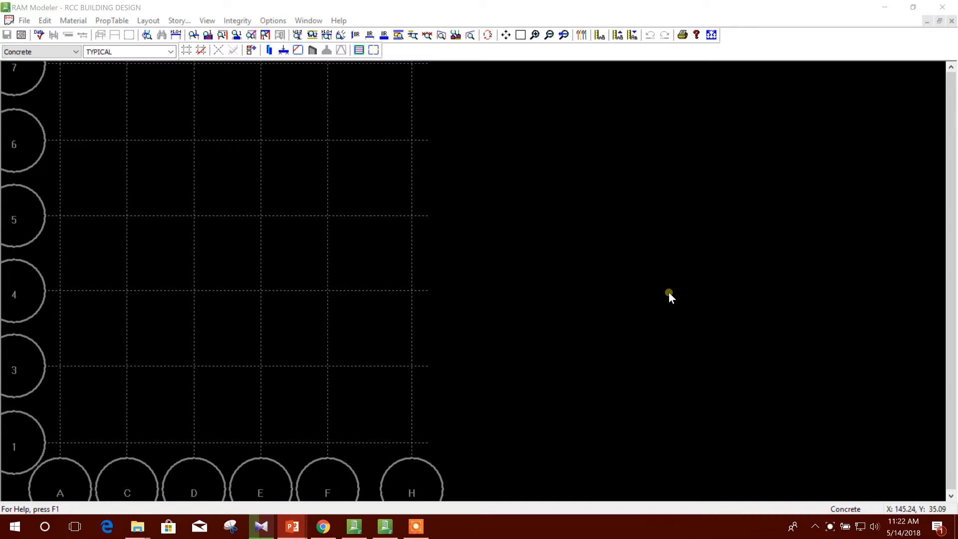
Switch to the PowerPoint presentation to review the cracked section factor slide, and return to RAM Modeler
left_click(518, 201)
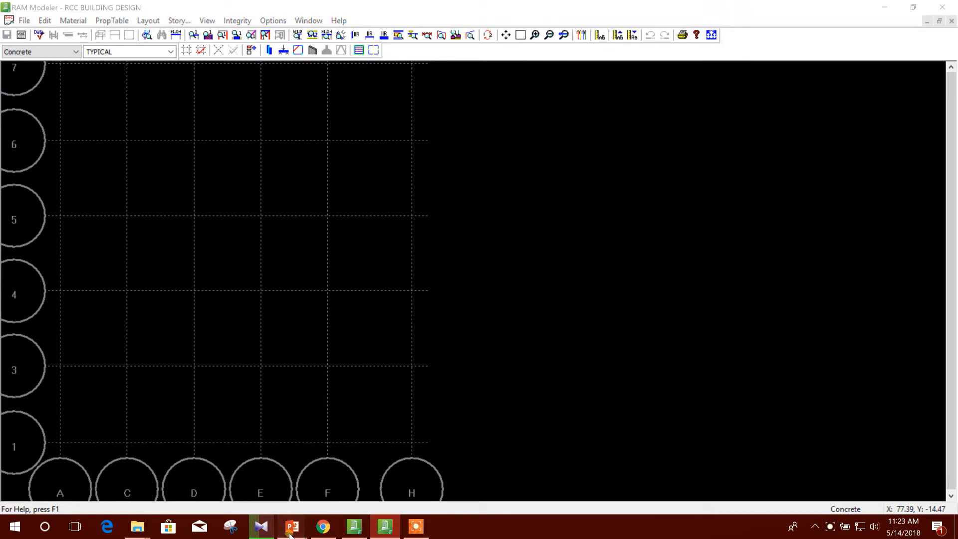
mouse_move(285, 525)
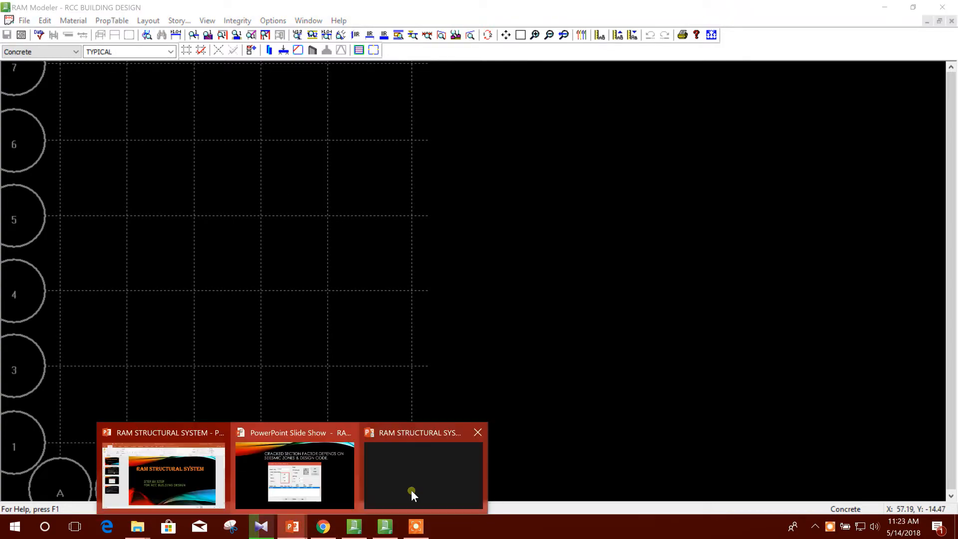
left_click(411, 490)
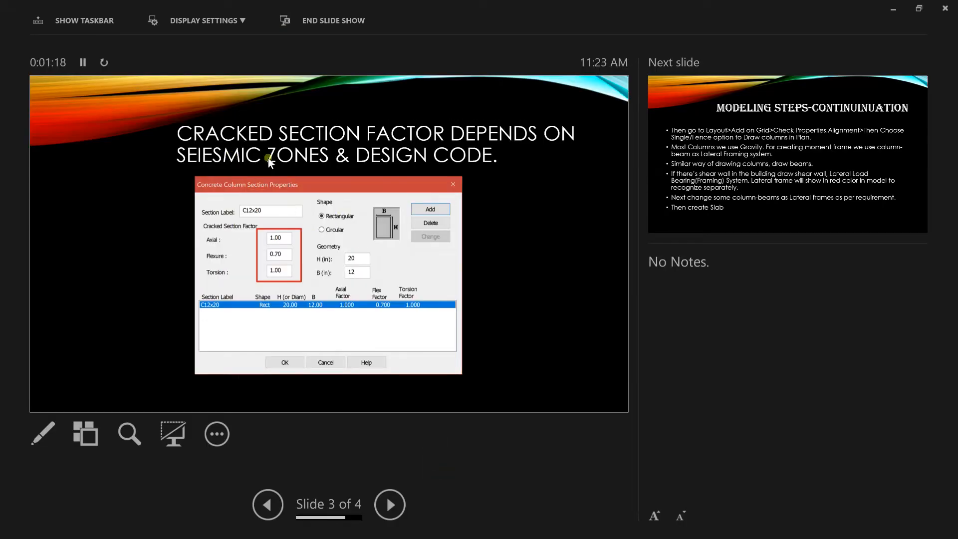
left_click(893, 9)
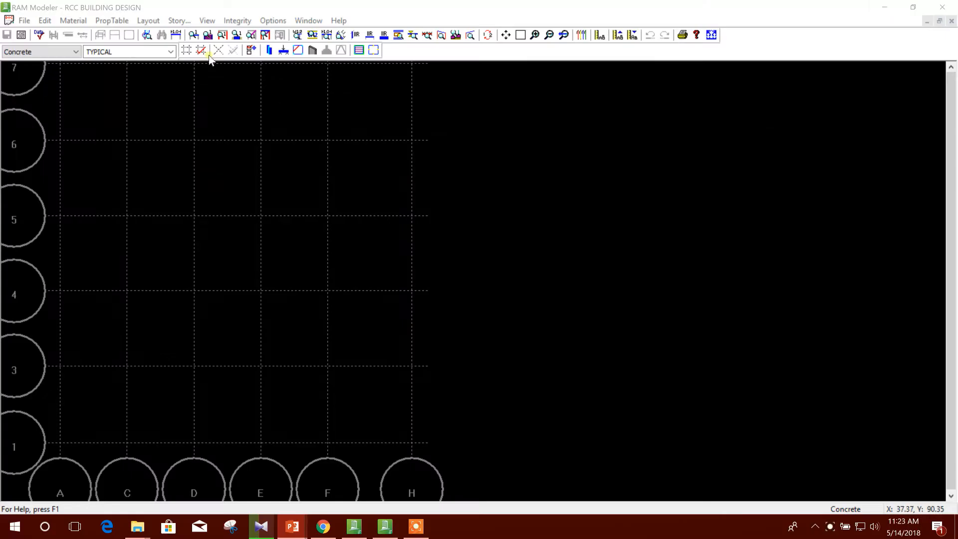
Open the concrete column section properties and enter the section label C12x20
left_click(120, 22)
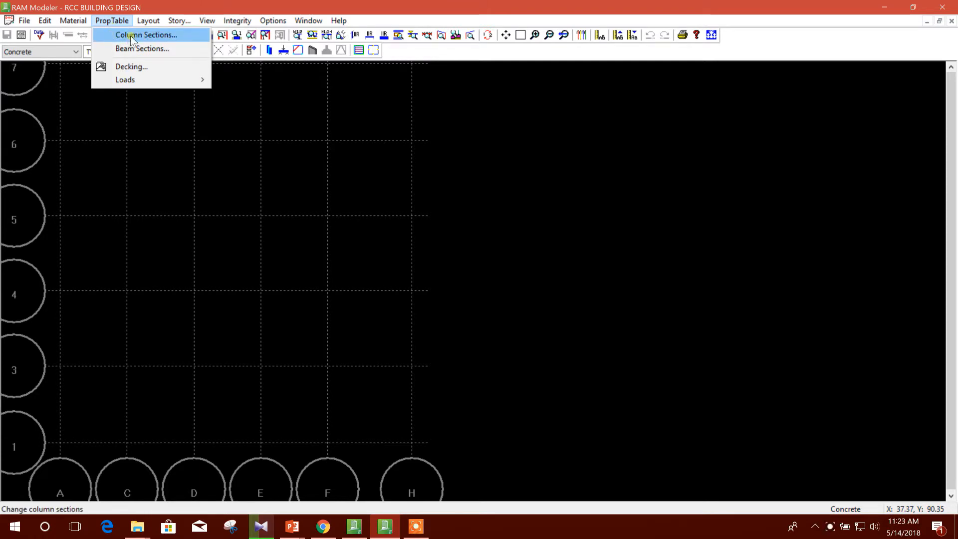
left_click(130, 35)
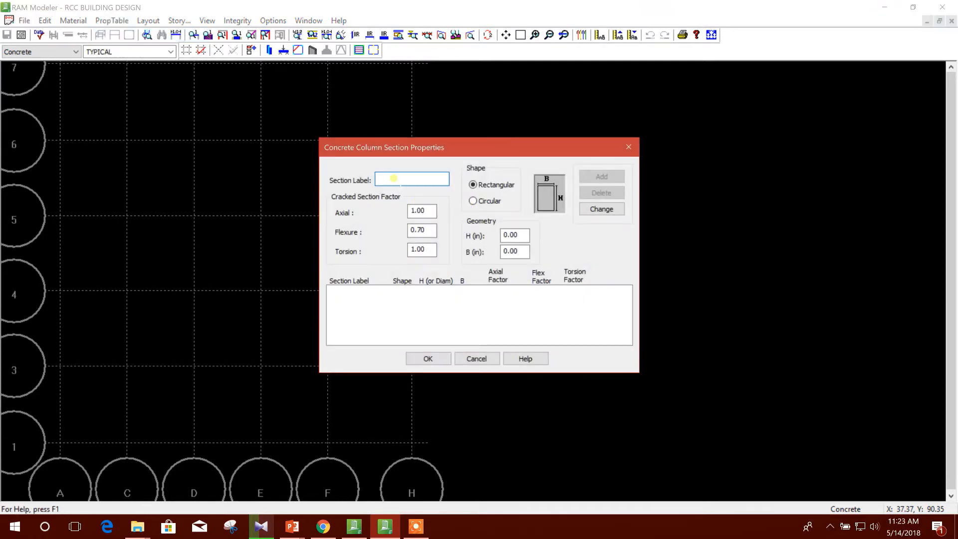
type("C")
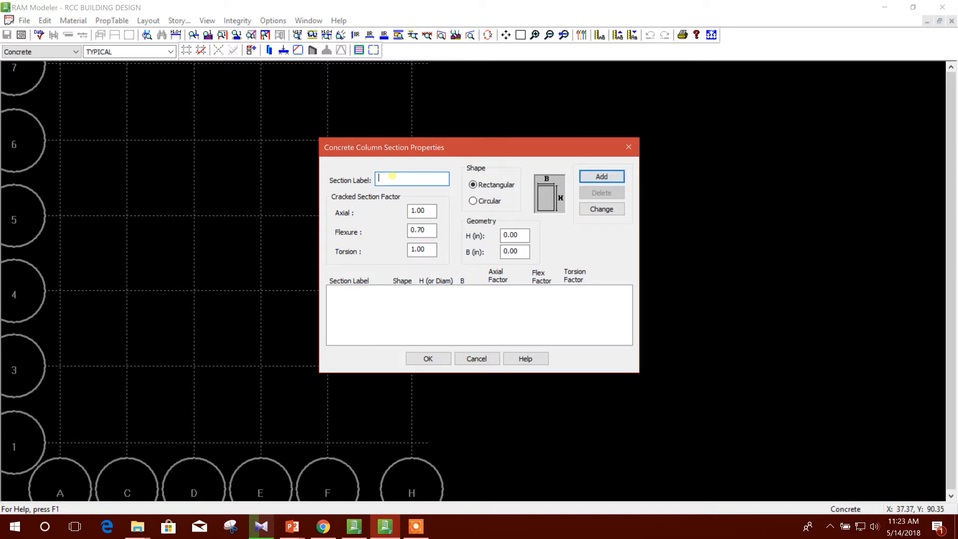
key("BackSpace")
type("C12x20")
Examine the axial, flexure and torsion cracked section factors of the column section
left_click(423, 230)
left_click_drag(432, 210, 360, 218)
left_click(431, 230)
left_click_drag(429, 231, 374, 239)
left_click_drag(429, 249, 384, 255)
left_click(429, 233)
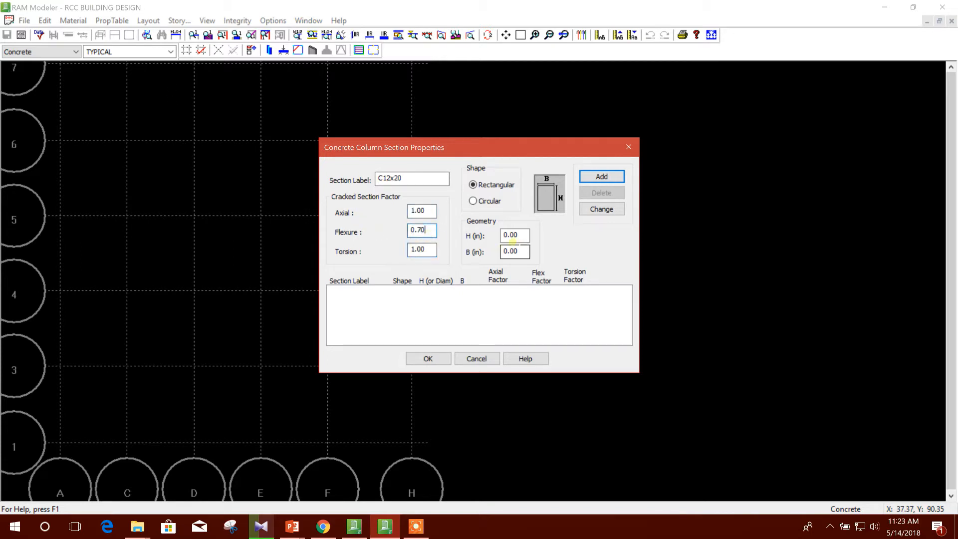
left_click_drag(429, 230, 403, 247)
left_click_drag(432, 210, 362, 218)
Set the column section's H to 20 in and B to 12 in, and add it to the section table
left_click_drag(518, 237, 500, 239)
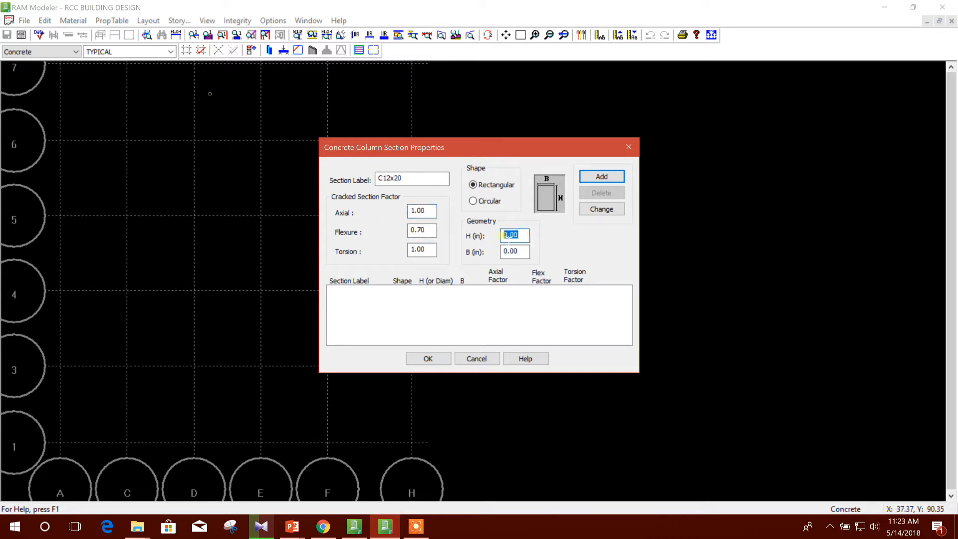
type("20")
left_click_drag(521, 251, 502, 252)
type("12")
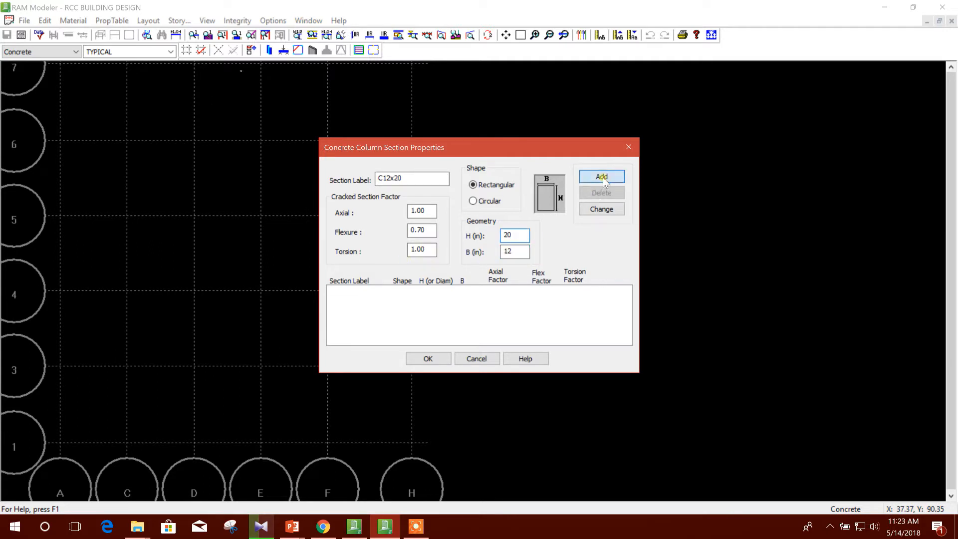
left_click(601, 177)
Add a second rectangular column section labelled C12x24 with H 24 in and B 12 in, and accept the column table
left_click(394, 181)
left_click_drag(397, 178, 430, 179)
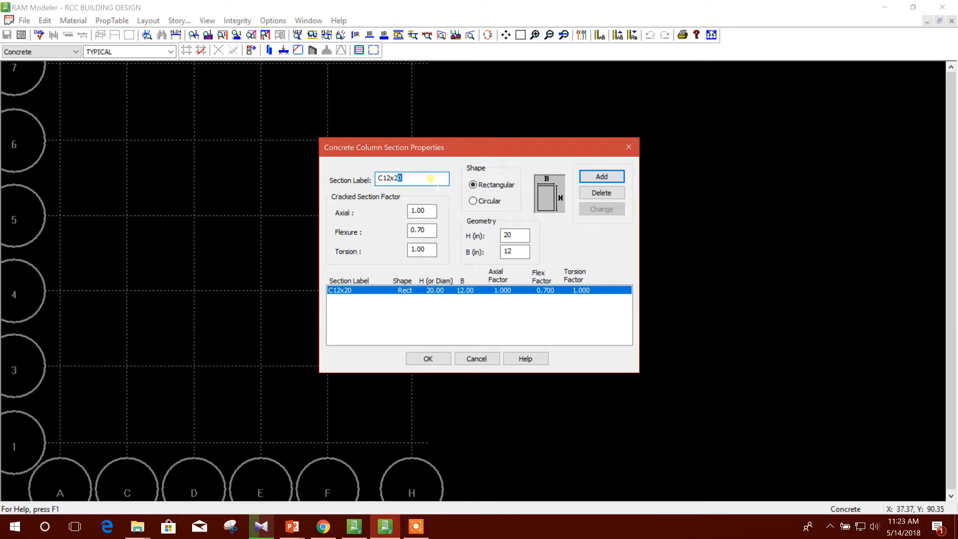
type("4")
left_click(514, 235)
left_click_drag(515, 240, 508, 236)
type("4")
left_click(514, 252)
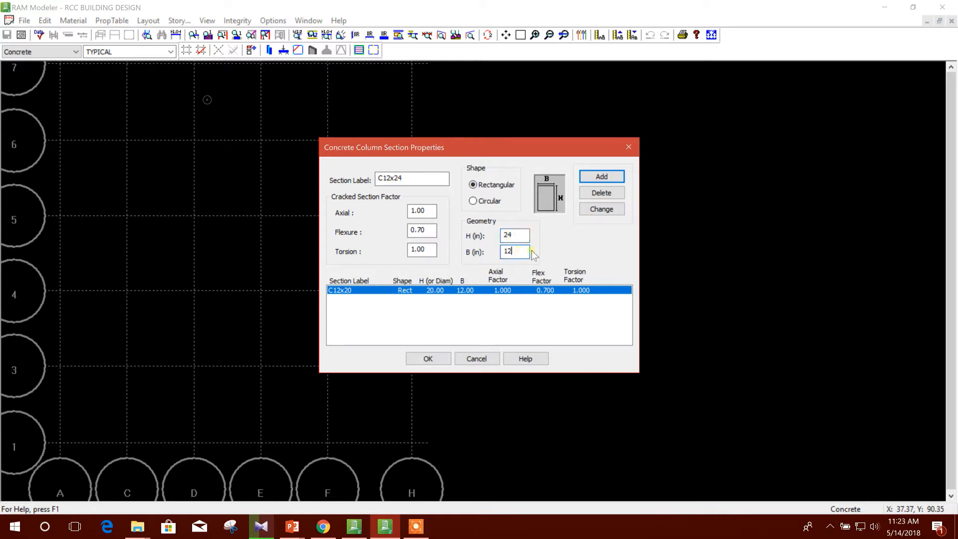
left_click(606, 179)
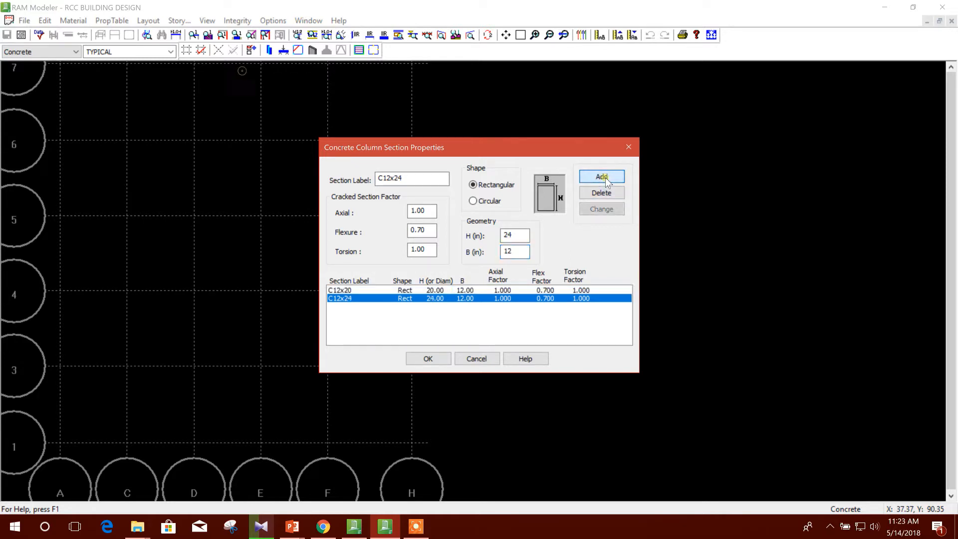
left_click(428, 359)
Open the concrete beam section properties and enter the section label GB12x18
left_click(112, 20)
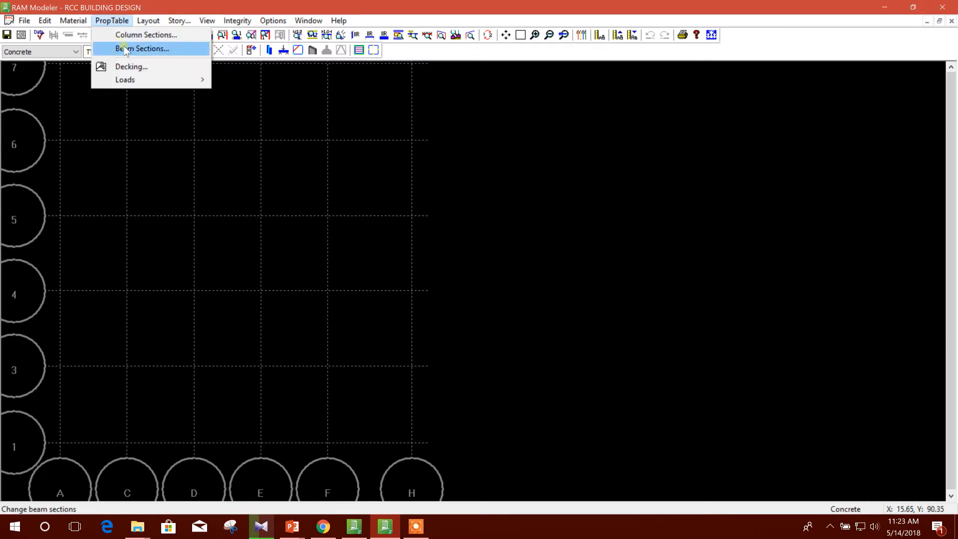
left_click(122, 47)
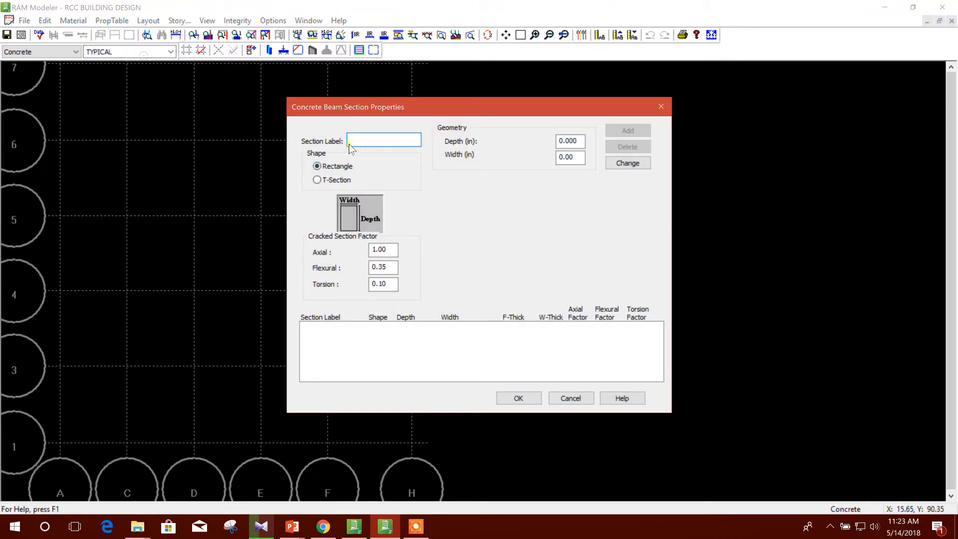
type("B1")
key("BackSpace")
key("BackSpace")
type("GB")
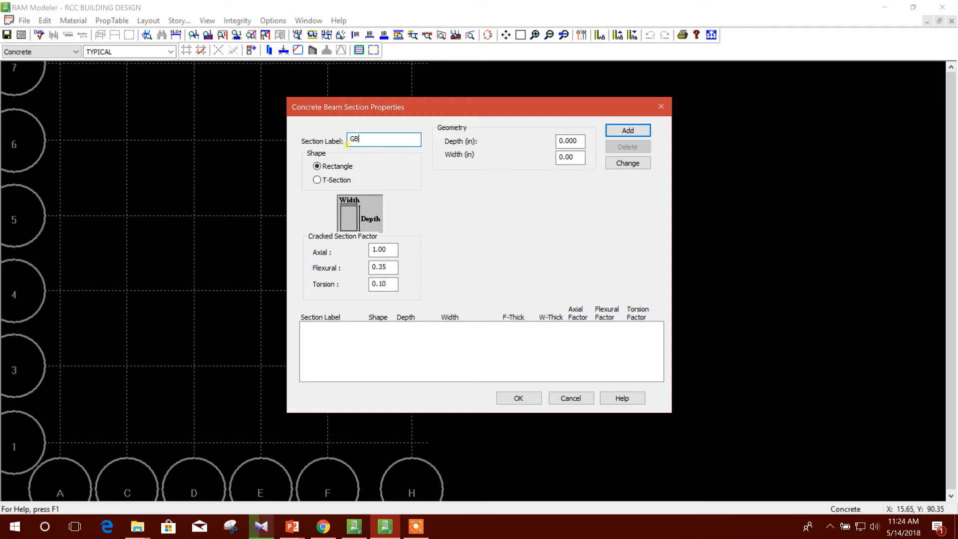
key("BackSpace")
key("BackSpace")
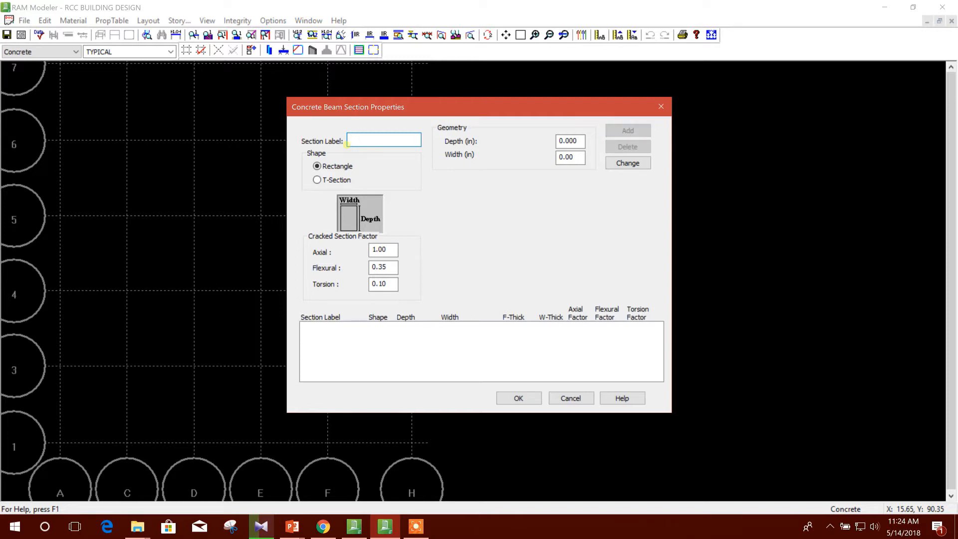
type("GB12x18")
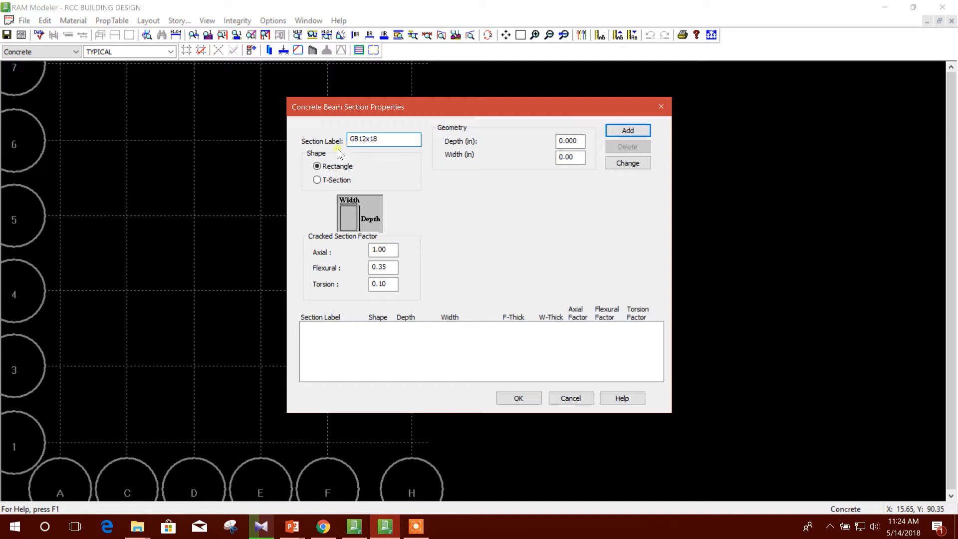
Give the rectangular beam section a depth of 18 in and a width of 12 in, and add it to the table
left_click(391, 249)
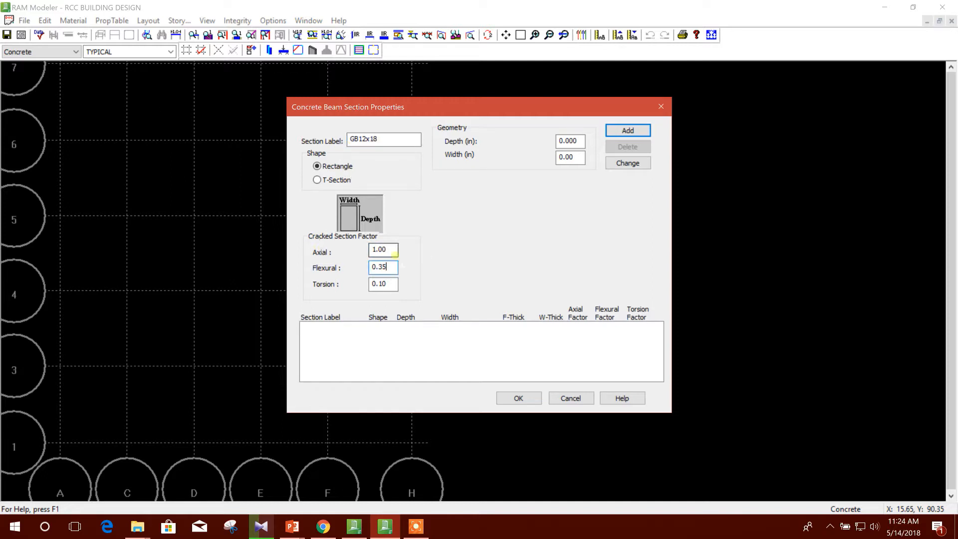
left_click(391, 283)
left_click(574, 141)
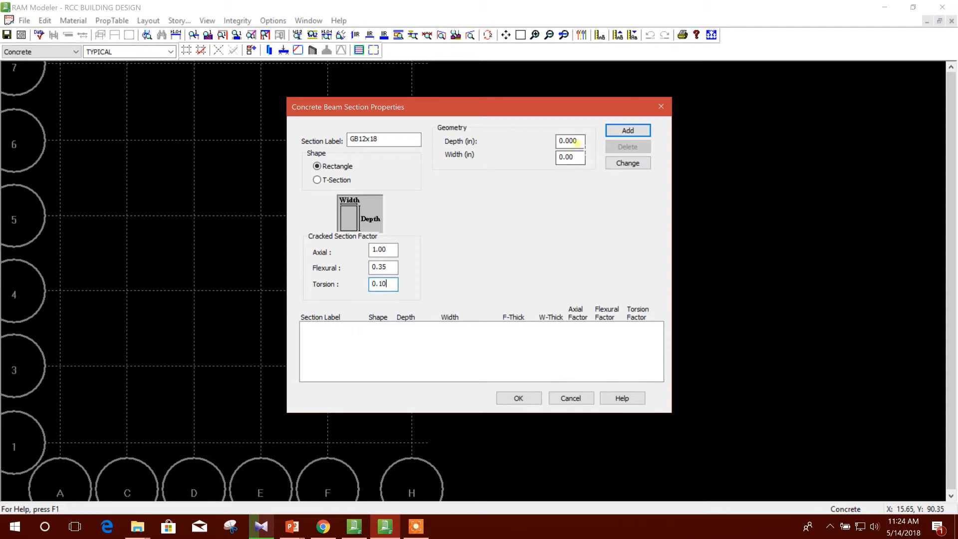
left_click_drag(579, 141, 558, 141)
type("18")
key("Tab")
type("12")
left_click(627, 130)
Add a beam section labelled FB10x18 with a width of 10 in, keeping the 18 in depth
left_click(353, 140)
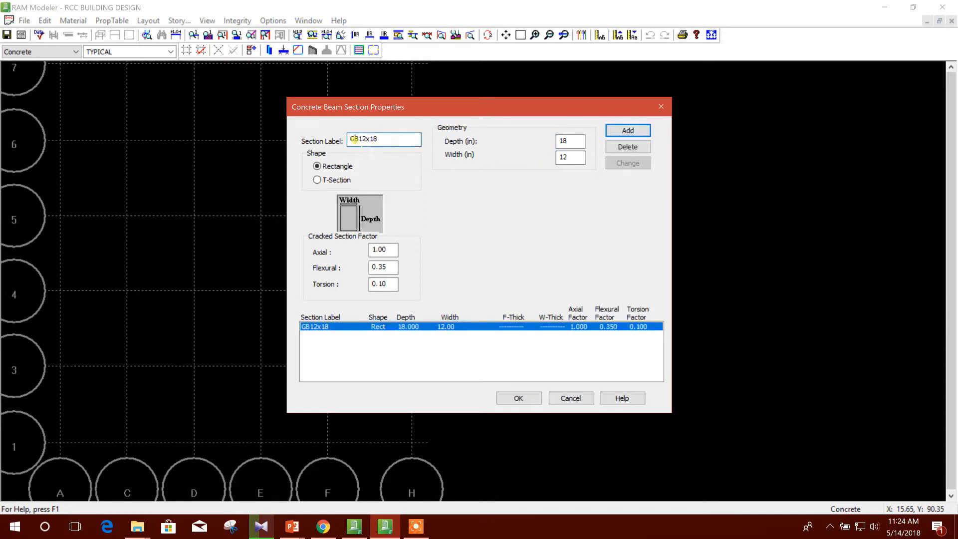
key("BackSpace")
type("F")
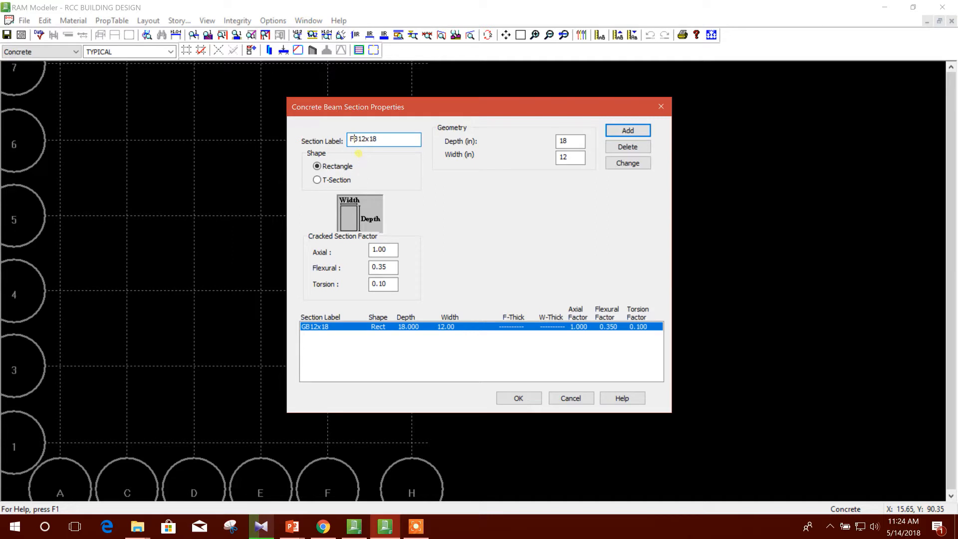
key("Tab")
left_click(363, 139)
key("BackSpace")
type("0")
double_click(566, 157)
type("10")
left_click(629, 131)
Add a beam section labelled FB10x21 with a depth of 21 in, and accept the beam table
left_click(367, 139)
left_click_drag(373, 138, 400, 142)
type("21")
double_click(558, 143)
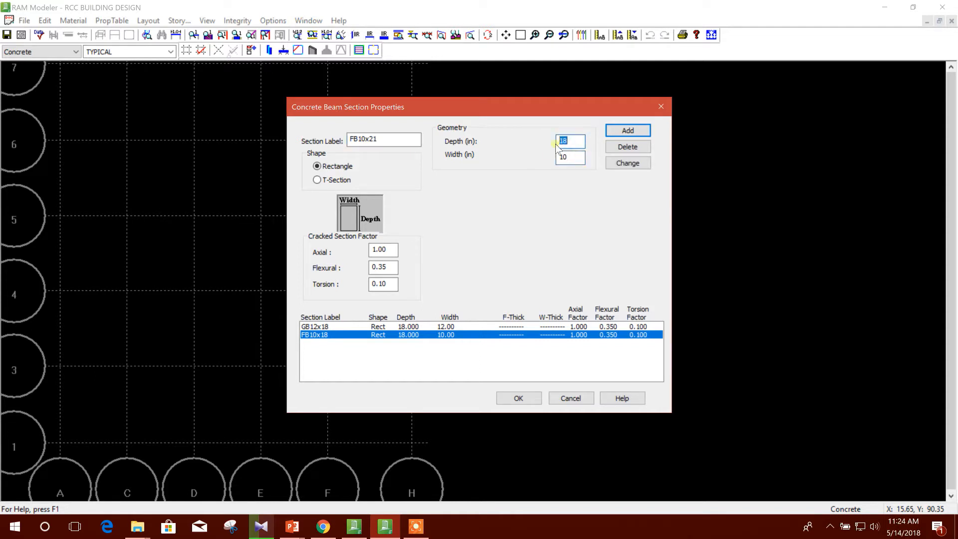
type("21")
left_click(628, 130)
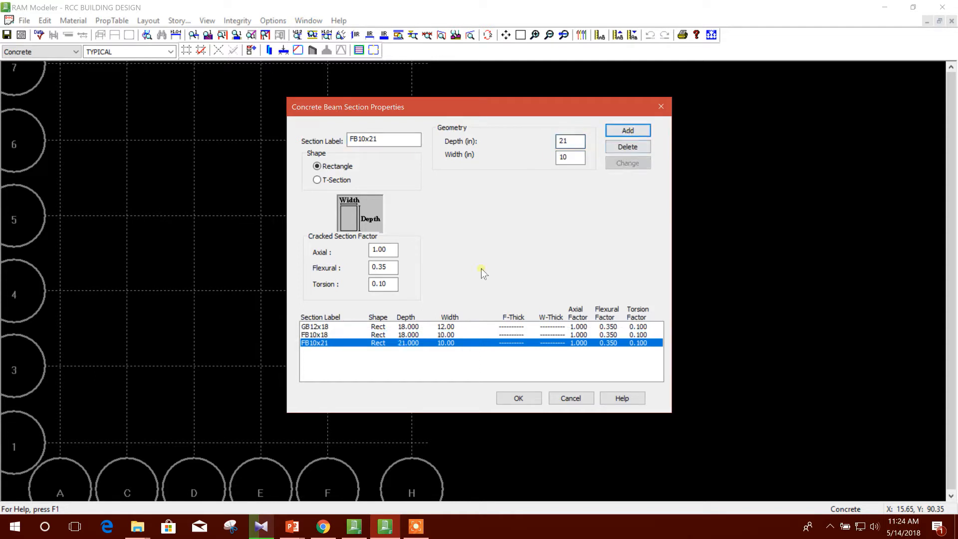
left_click(518, 398)
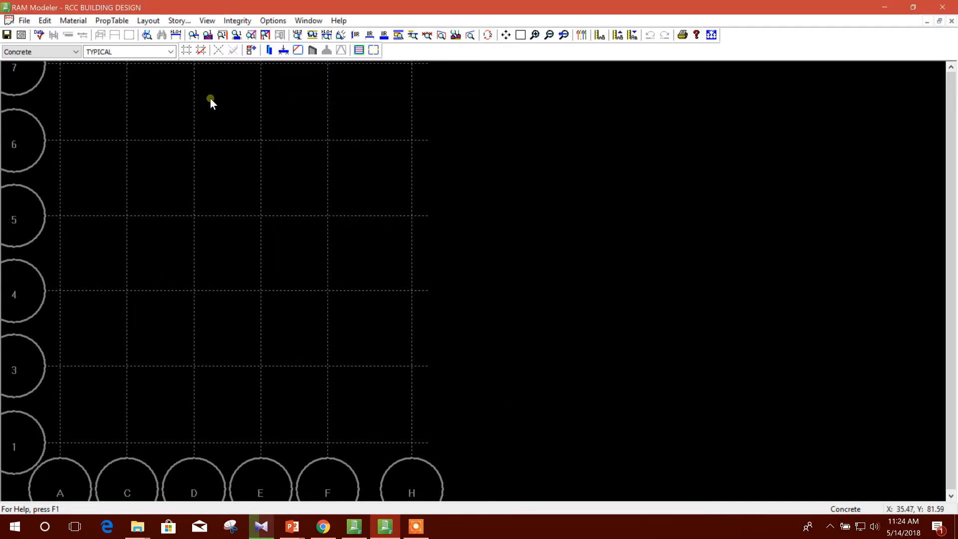
Start adding concrete columns on grid as standard columns with f'c set to 3.5 ksi
left_click(153, 23)
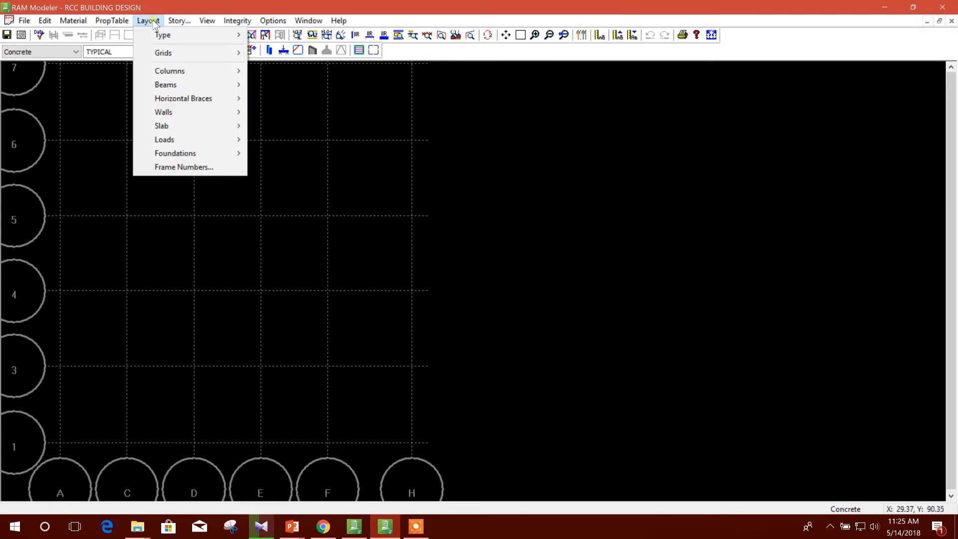
mouse_move(195, 71)
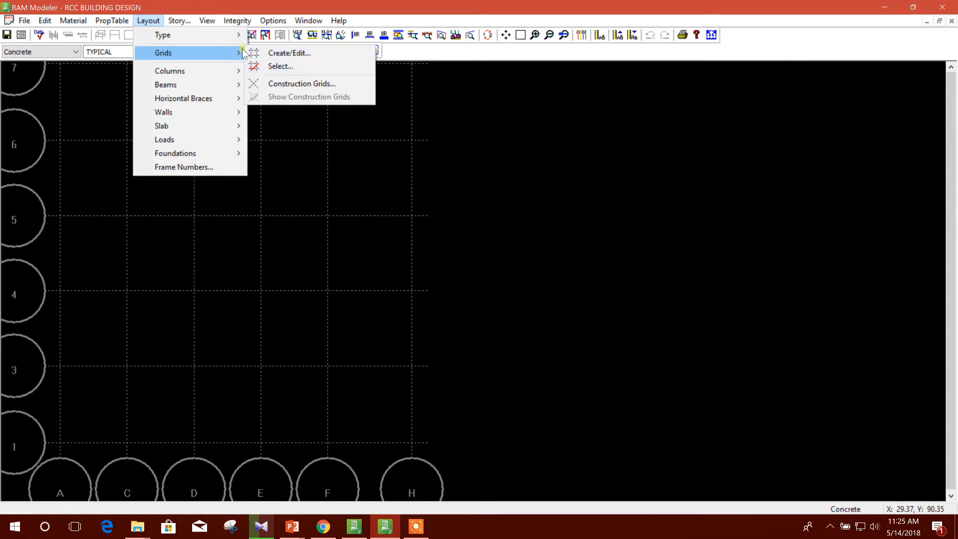
mouse_move(205, 35)
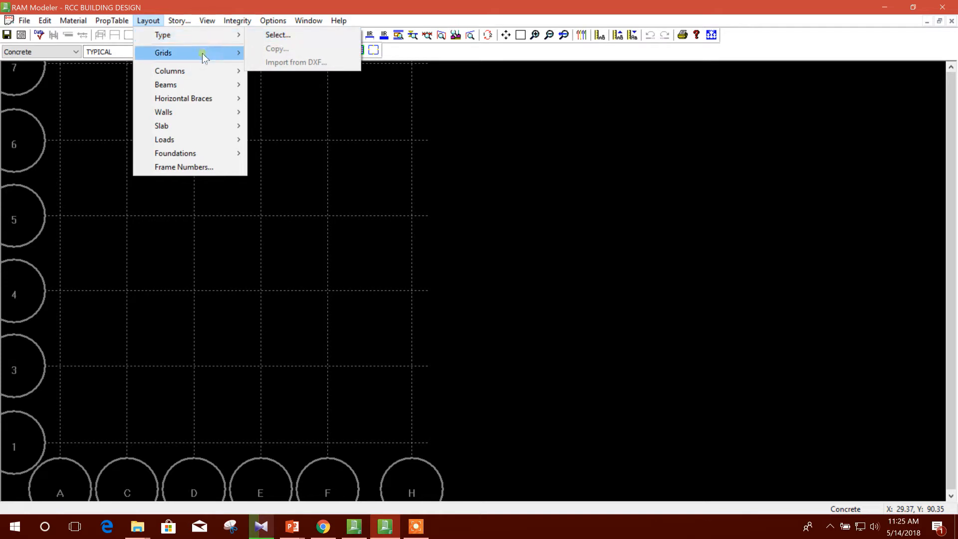
left_click(298, 72)
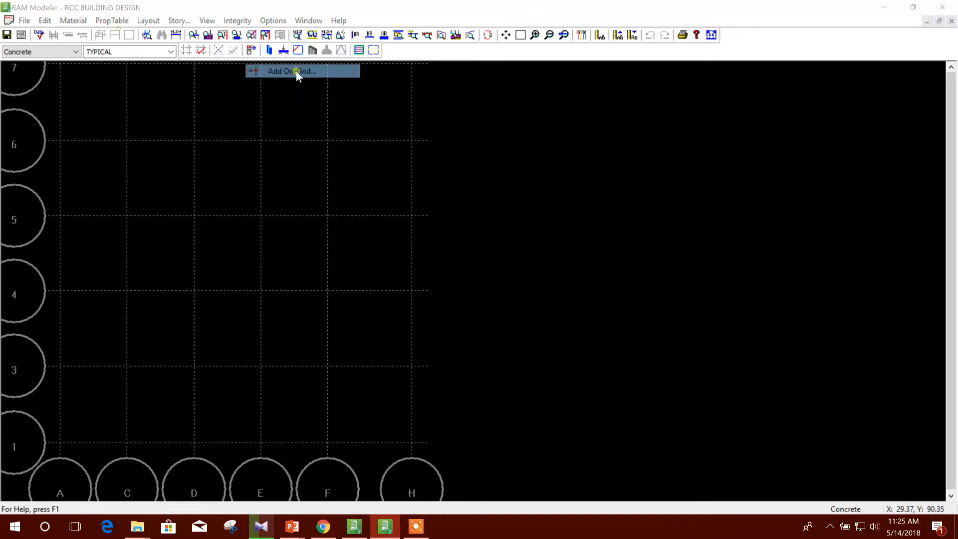
left_click_drag(464, 82, 540, 83)
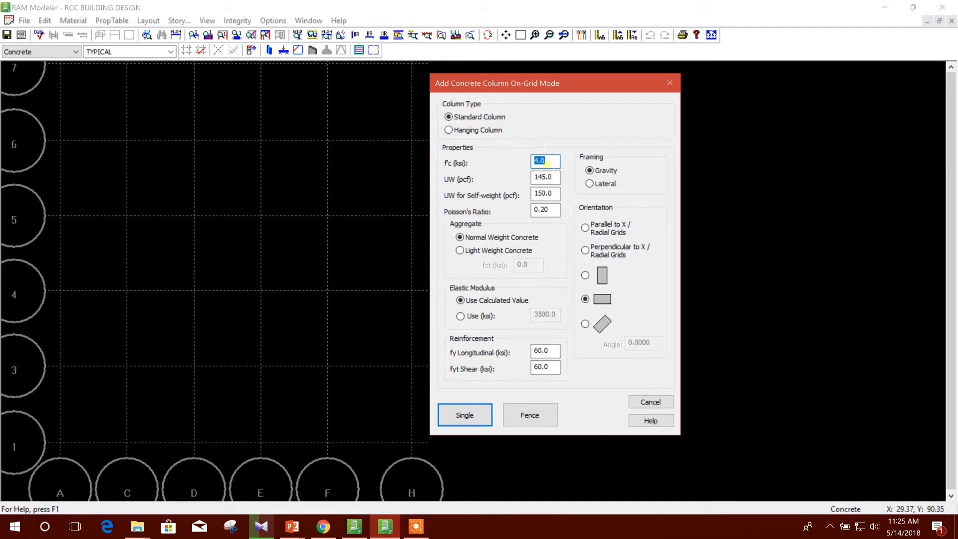
left_click(481, 132)
left_click(470, 119)
double_click(543, 160)
type("3.5")
Examine the self-weight unit weight, Poisson's ratio, reinforcement strengths and framing type of the column being added
double_click(544, 194)
left_click(544, 194)
left_click(553, 209)
double_click(543, 351)
left_click_drag(551, 368, 388, 366)
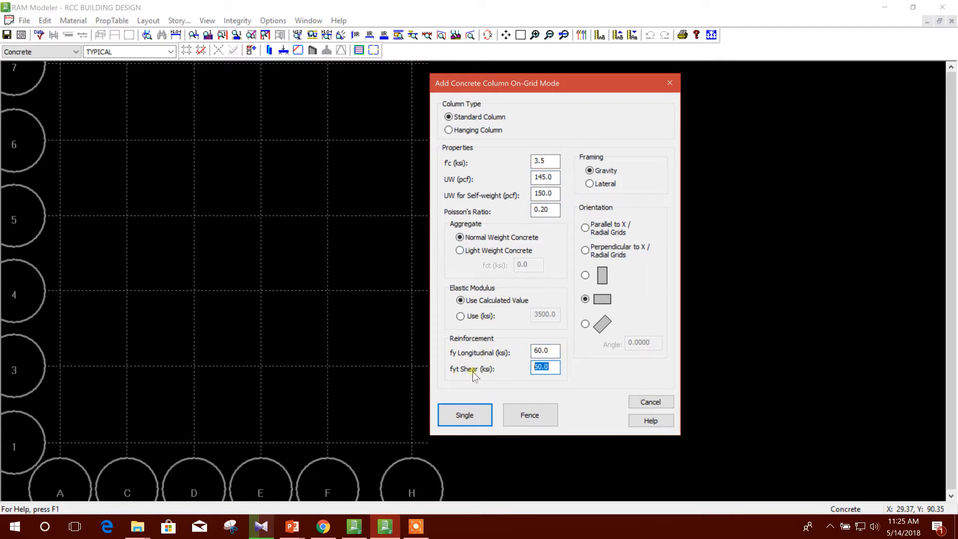
left_click(553, 369)
left_click_drag(553, 369, 504, 369)
left_click(551, 352)
left_click_drag(575, 89, 604, 78)
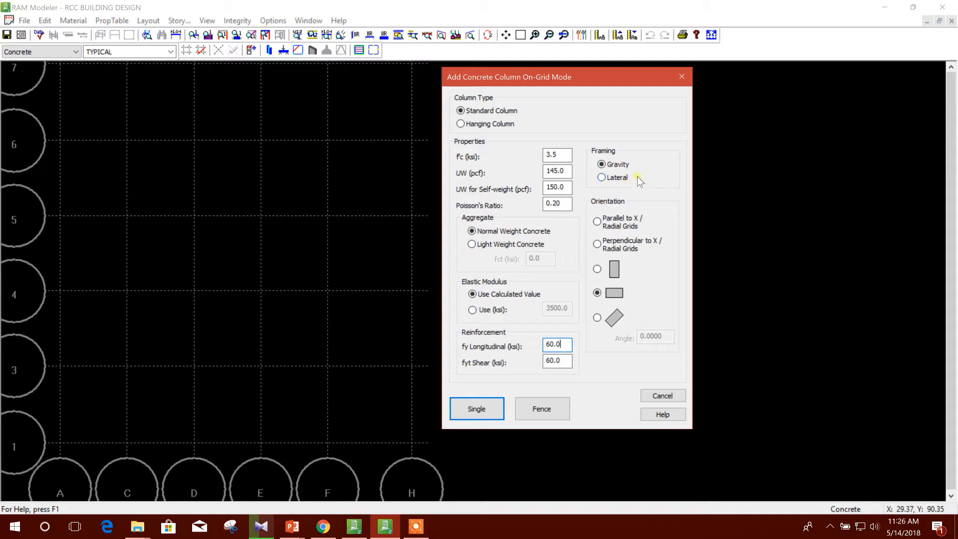
left_click_drag(591, 77, 578, 78)
left_click_drag(540, 79, 573, 79)
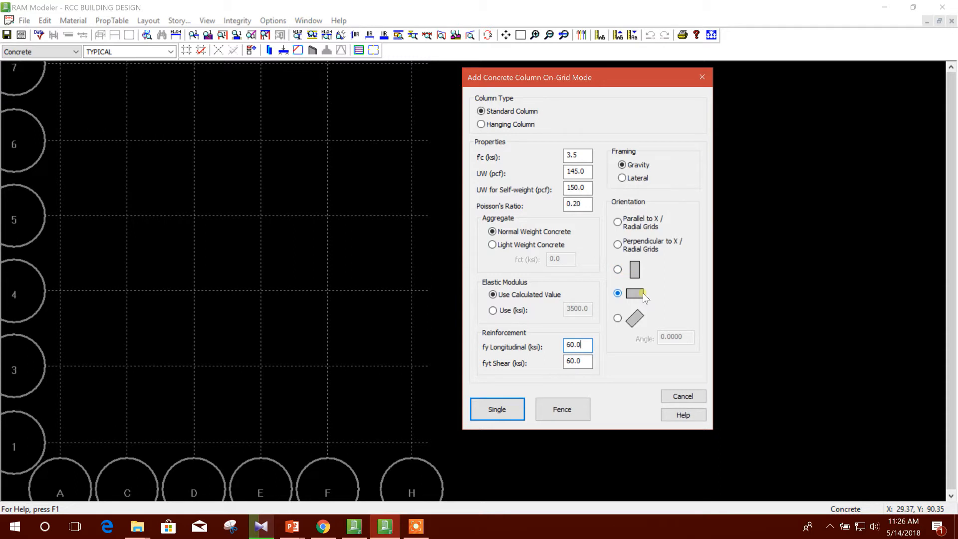
Add gravity columns with horizontal orientation by fence at grids C to F along lines 7, 1, 5 and 4
left_click(619, 271)
left_click(617, 294)
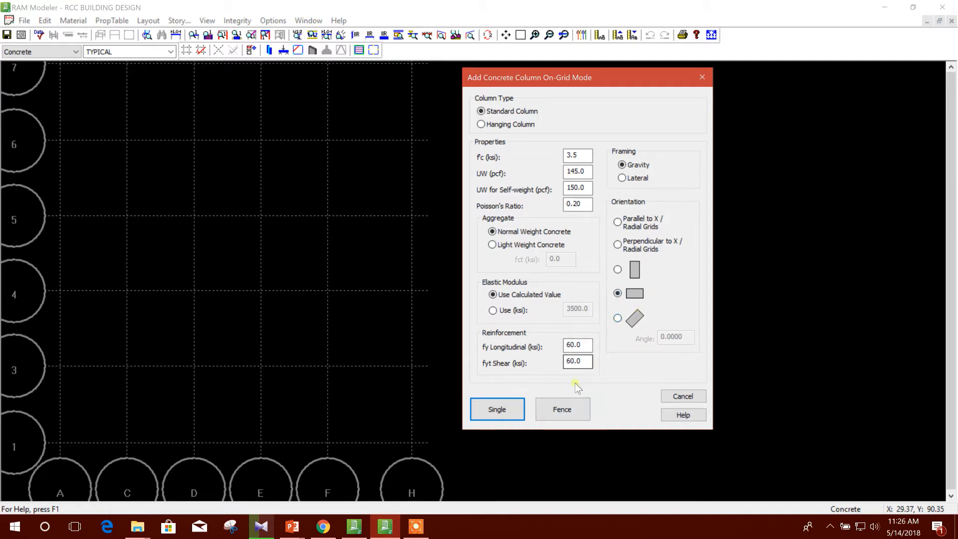
left_click(559, 410)
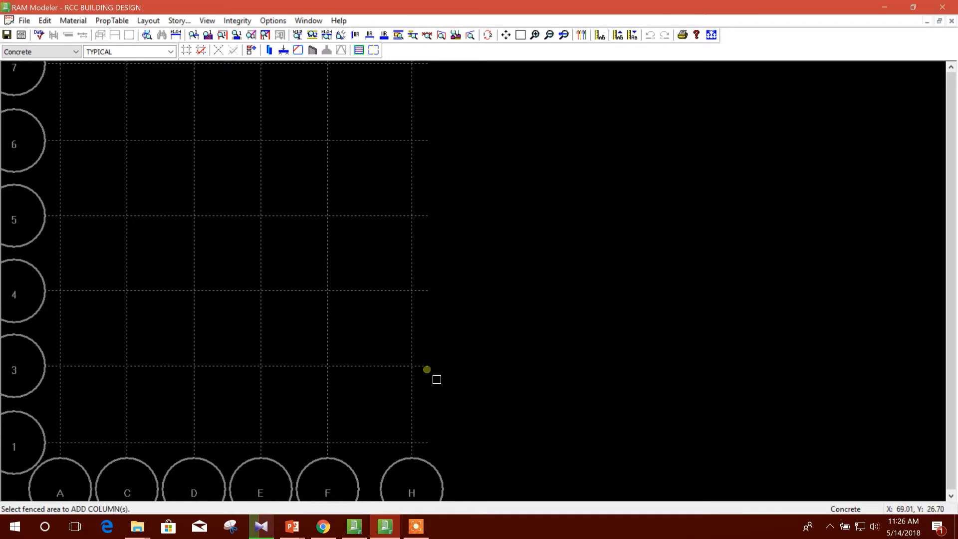
left_click_drag(119, 60, 361, 80)
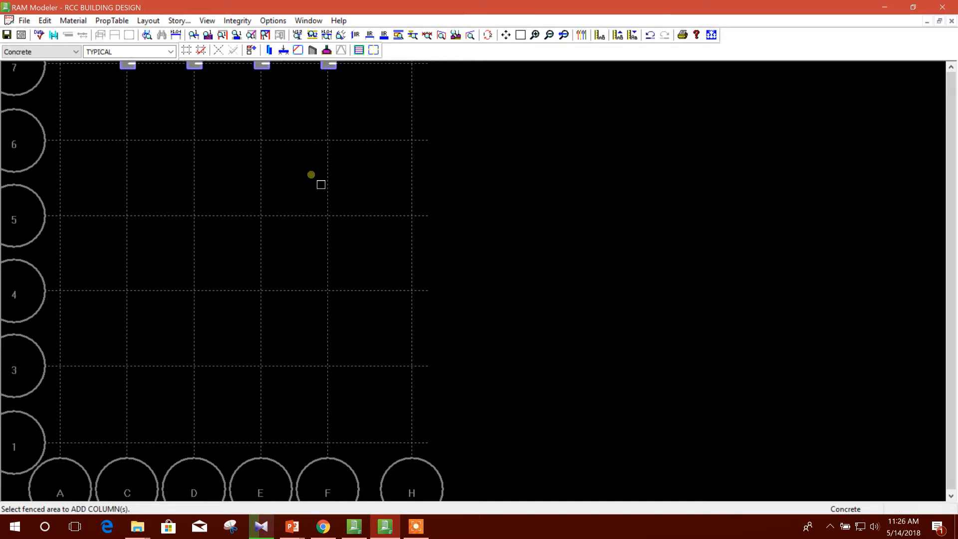
left_click_drag(107, 423, 348, 455)
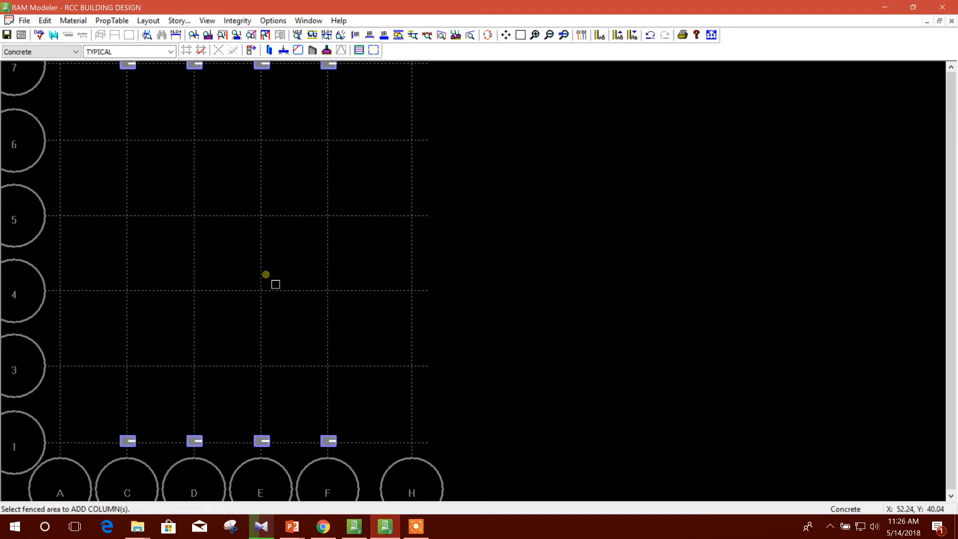
left_click_drag(111, 205, 353, 236)
left_click_drag(117, 274, 356, 308)
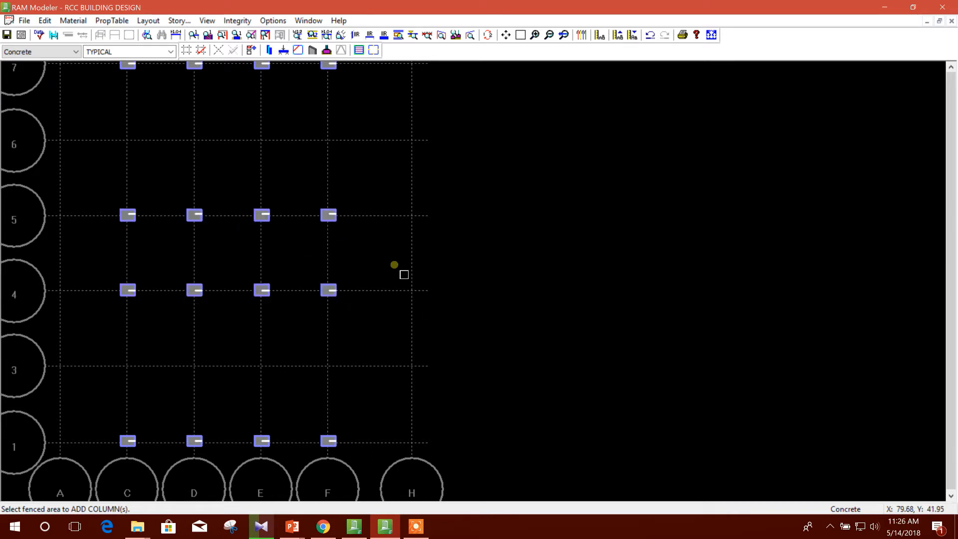
Add a single standard column with vertical orientation and f'c 3.5 ksi at grid intersection A-4
left_click(148, 20)
mouse_move(184, 70)
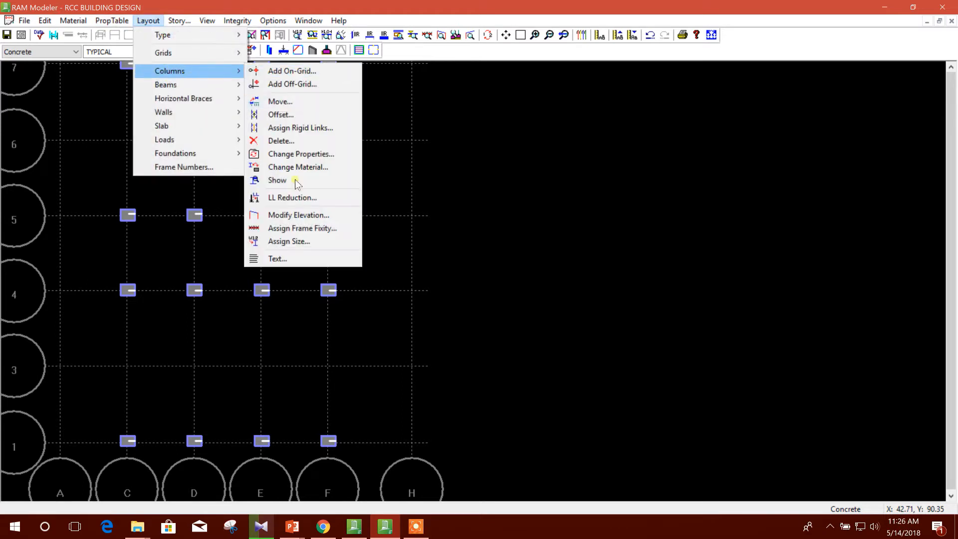
left_click(287, 71)
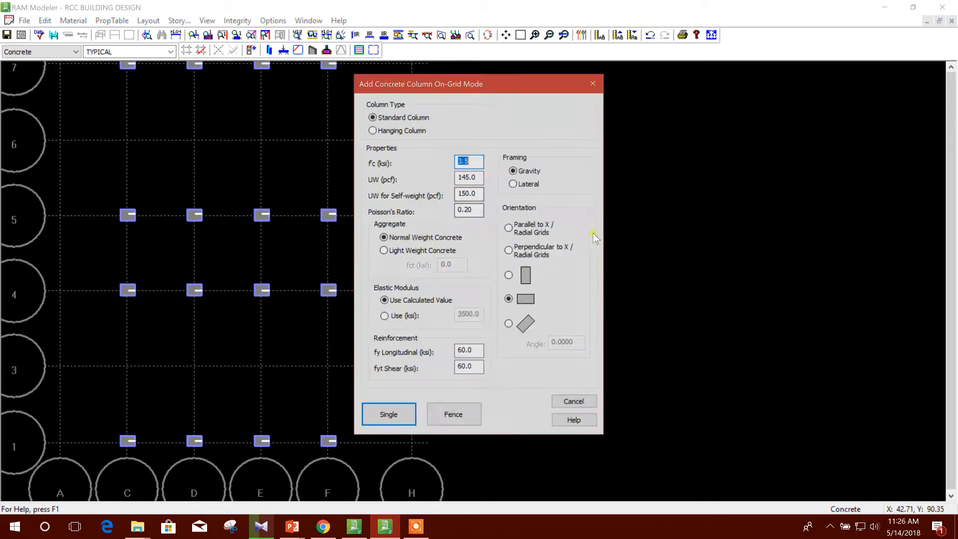
left_click(510, 277)
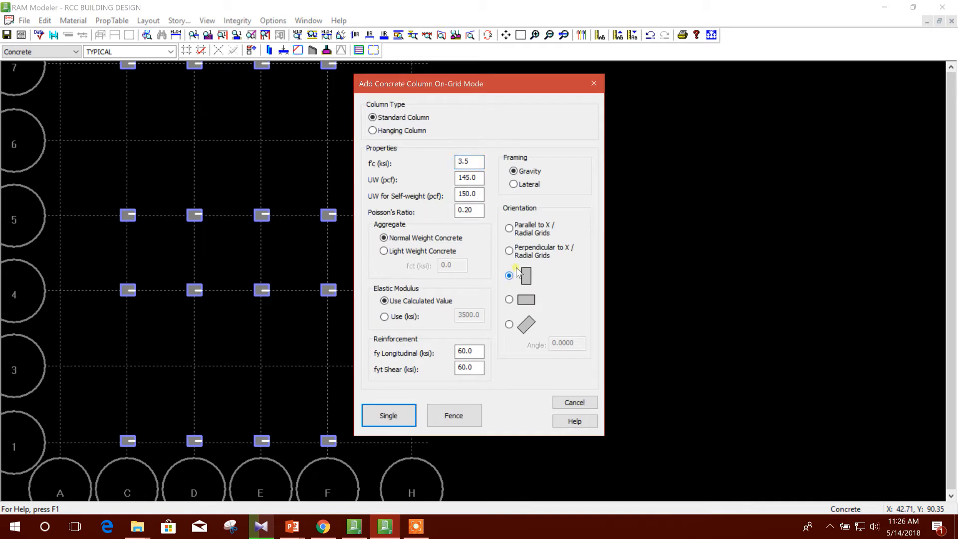
left_click_drag(471, 162, 439, 162)
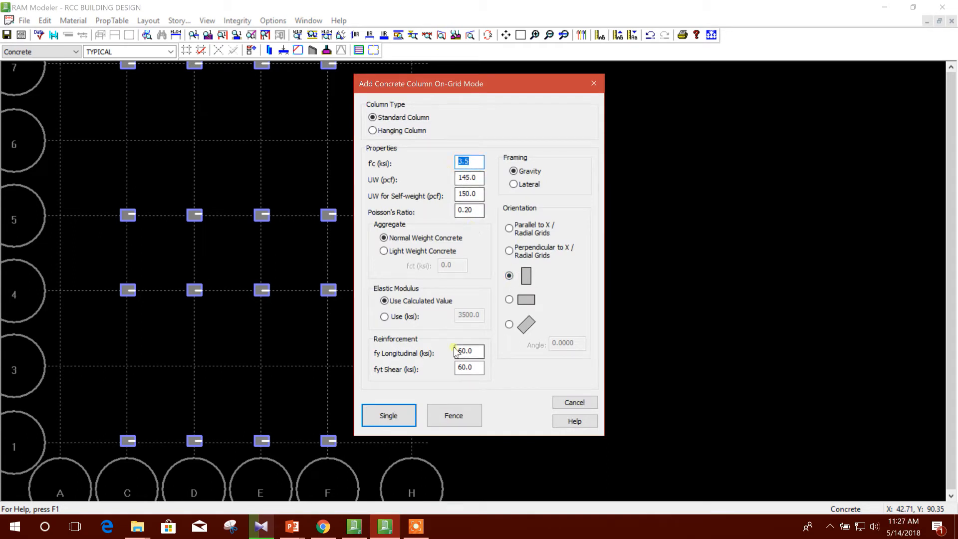
left_click(482, 368)
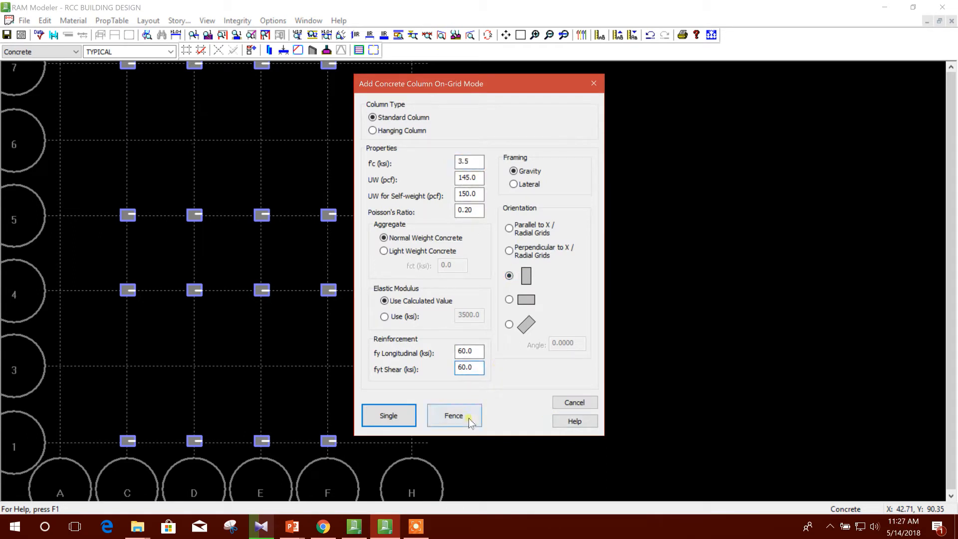
left_click(400, 416)
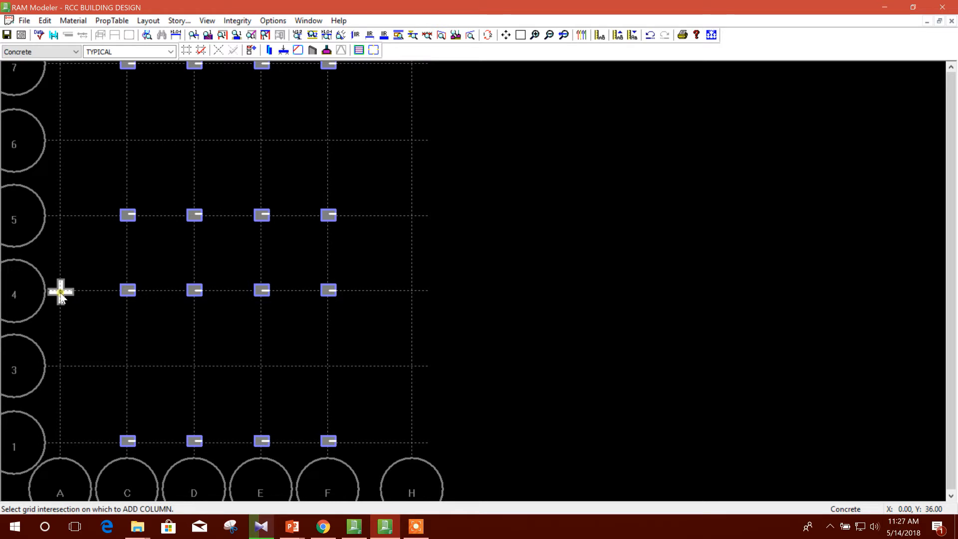
left_click(60, 292)
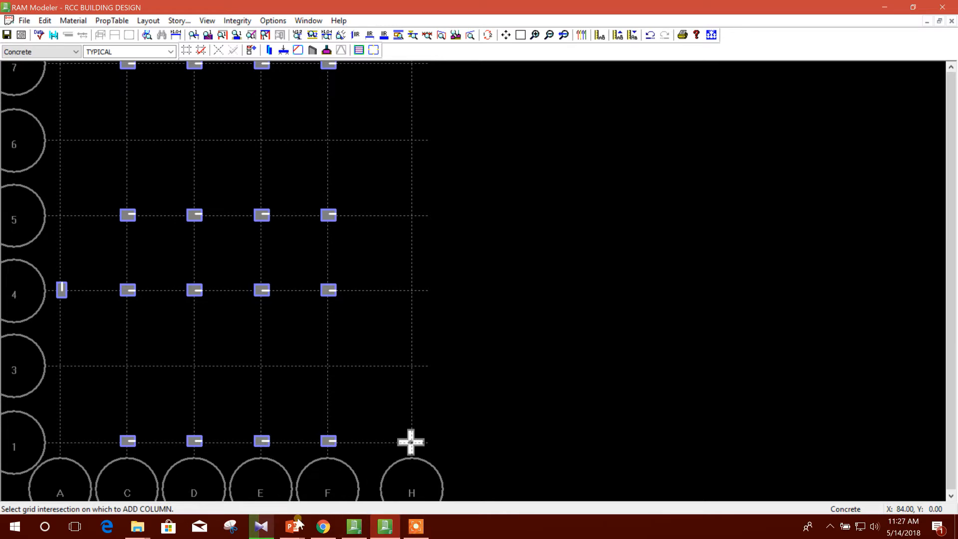
left_click(384, 527)
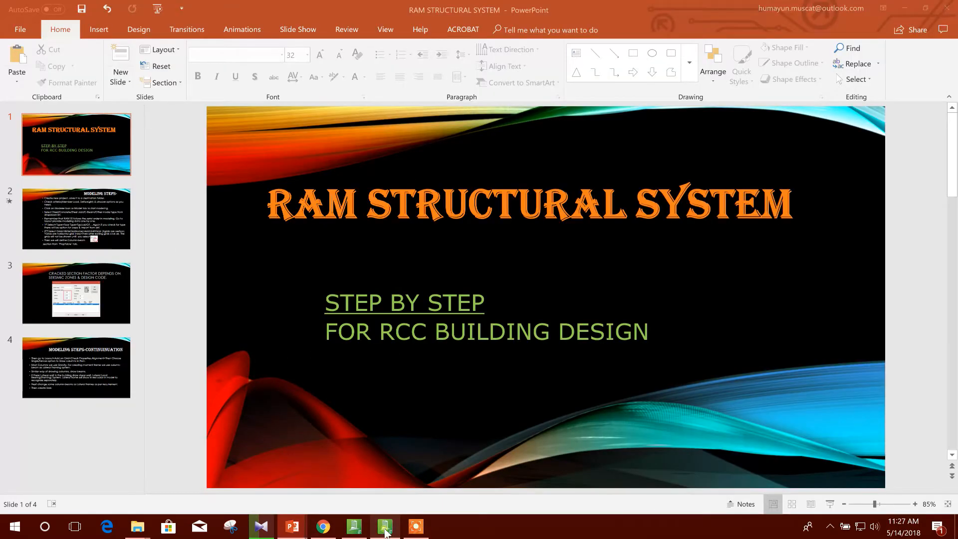
left_click(384, 527)
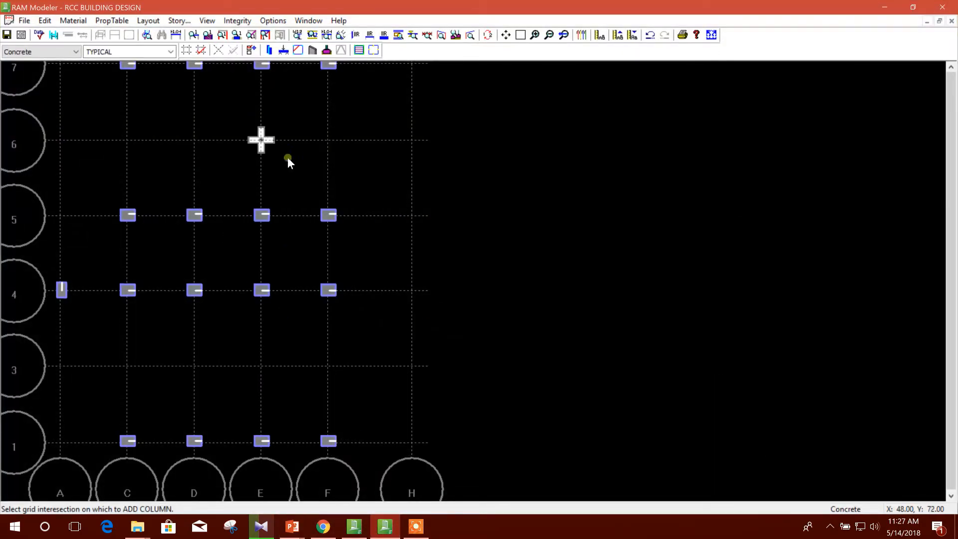
left_click(155, 21)
mouse_move(238, 21)
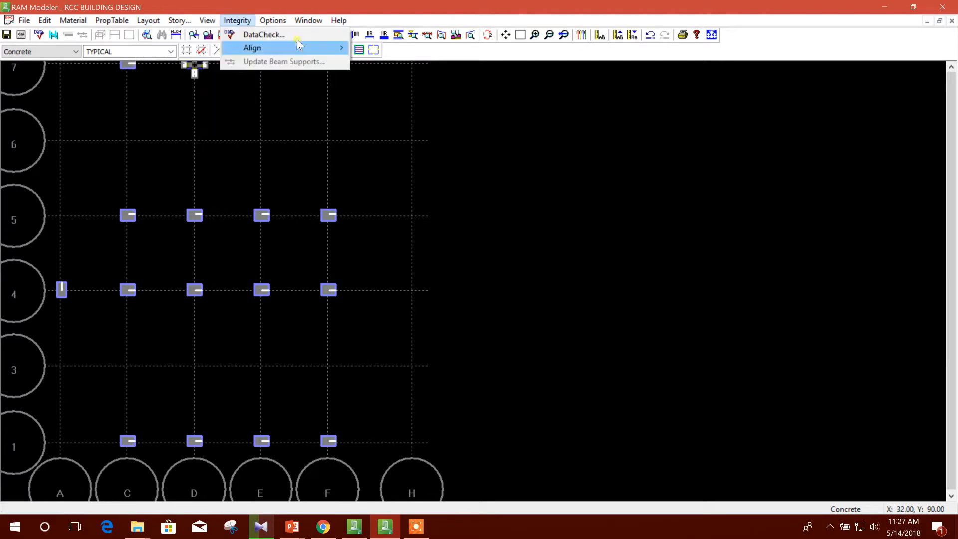
left_click(404, 65)
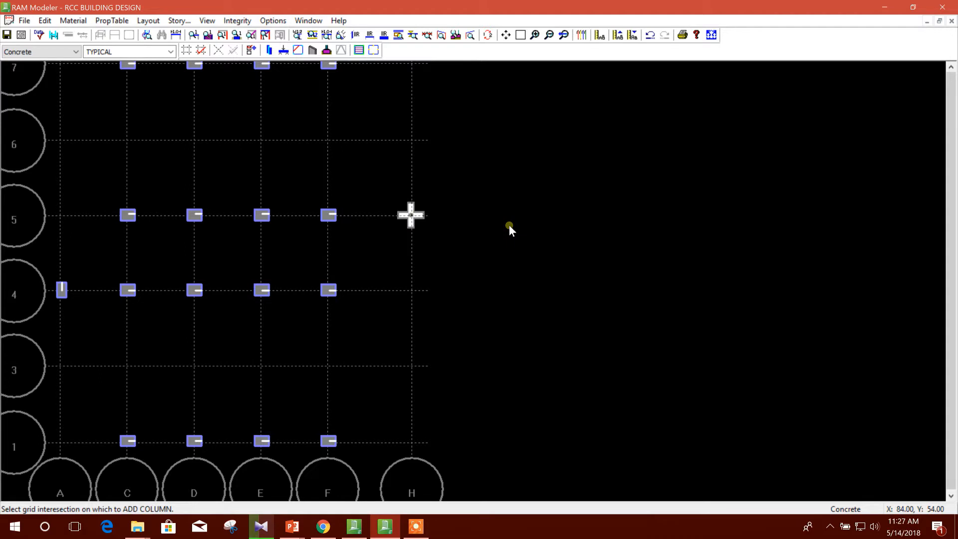
Add vertically oriented columns by fence on grid A at lines 6, 5 and 3, and on grid H at lines 3 to 6
right_click(509, 224)
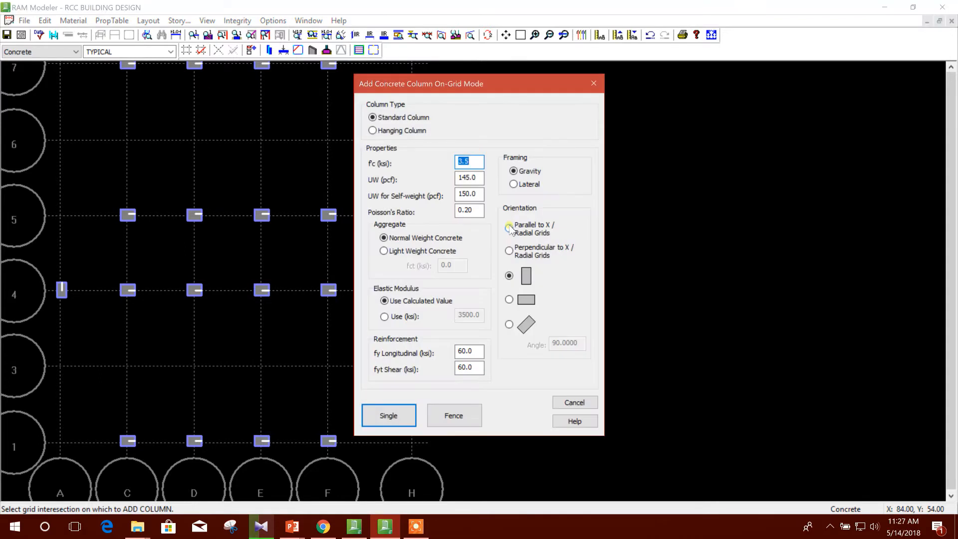
left_click_drag(458, 88, 370, 88)
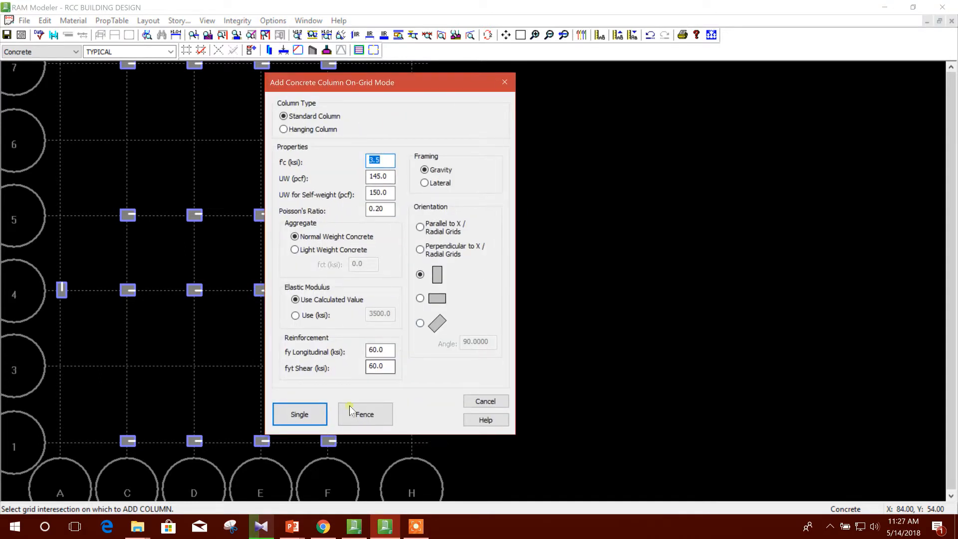
left_click(364, 414)
left_click_drag(45, 125, 77, 238)
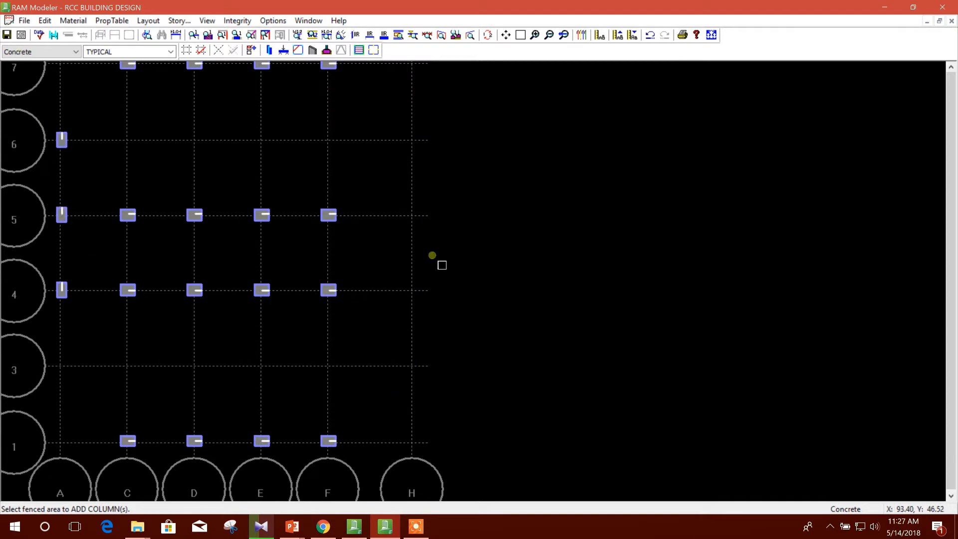
left_click_drag(396, 121, 424, 401)
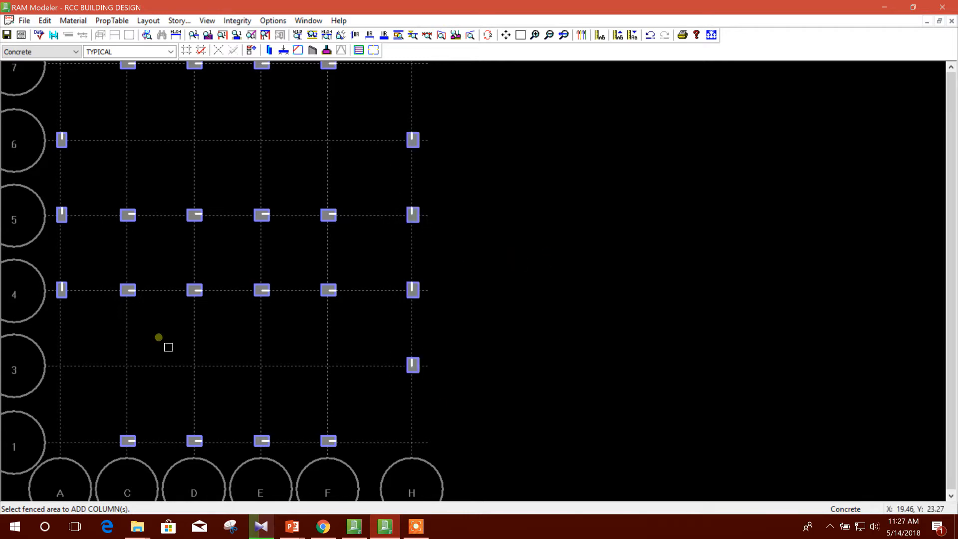
left_click_drag(54, 354, 99, 392)
Add vertically oriented columns by fence at grids C to F along lines 6 and 3, and end column placement
left_click_drag(106, 123, 368, 166)
left_click_drag(118, 352, 360, 384)
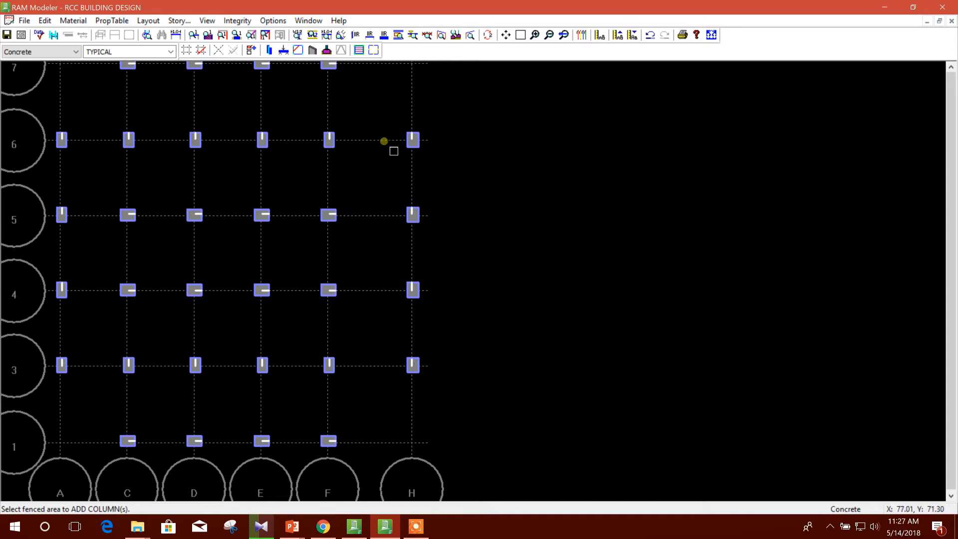
key("Escape")
middle_click(480, 188)
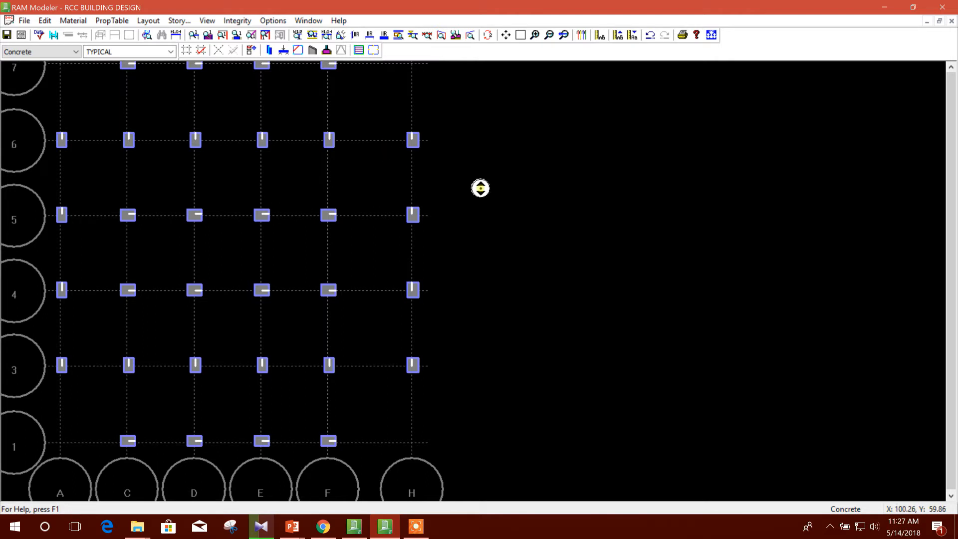
middle_click(491, 184)
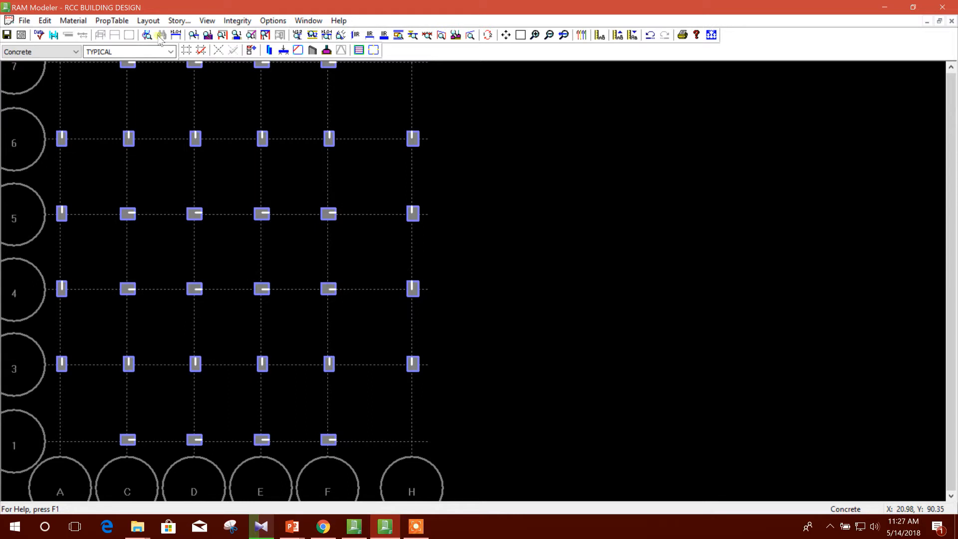
left_click(178, 20)
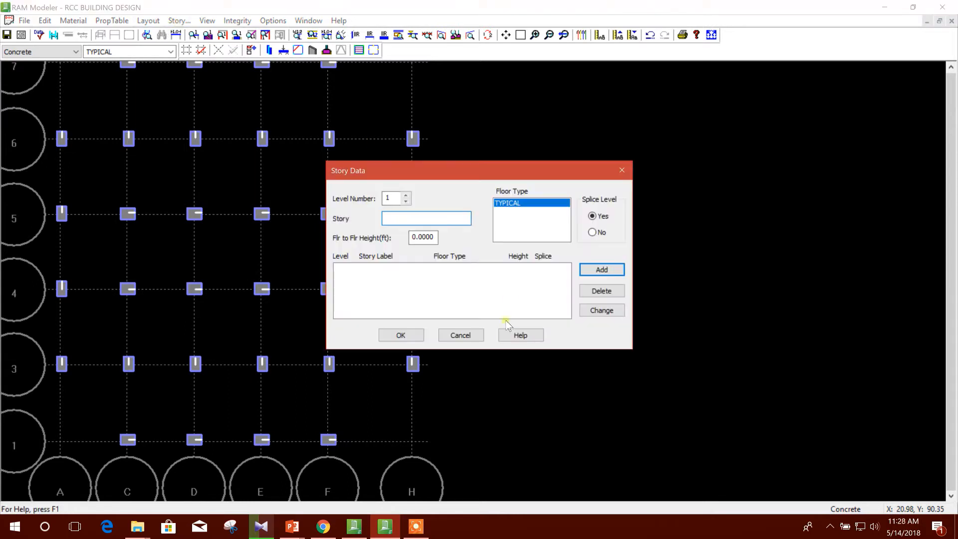
left_click(460, 335)
left_click(153, 23)
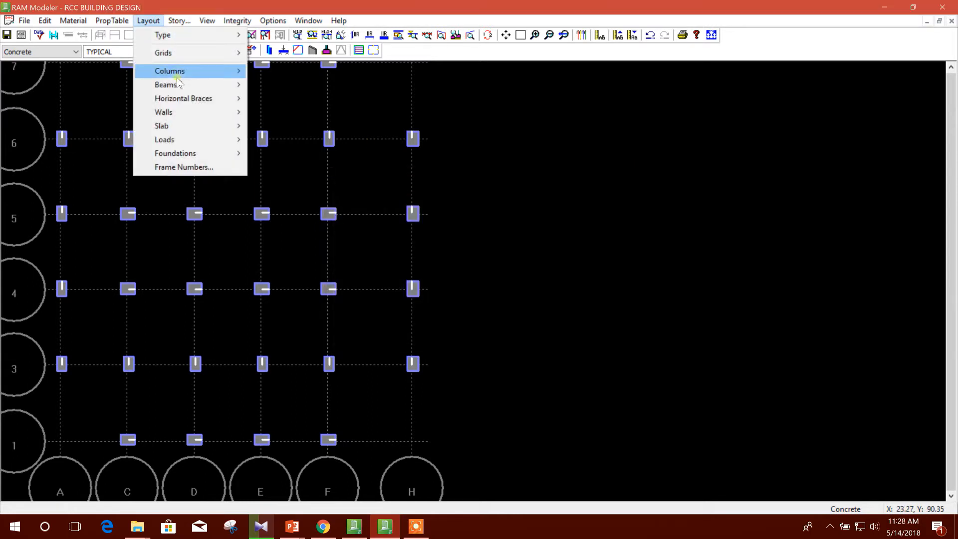
mouse_move(176, 73)
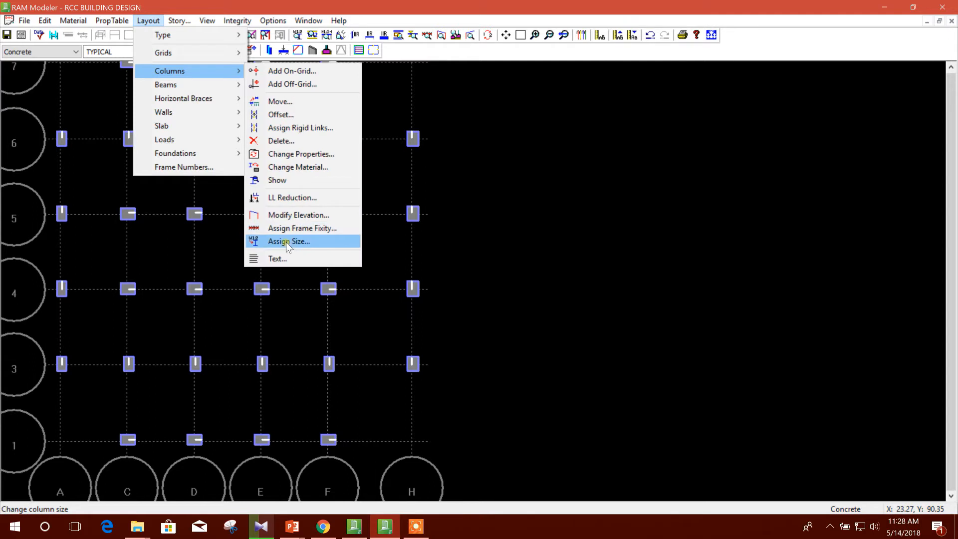
left_click(387, 8)
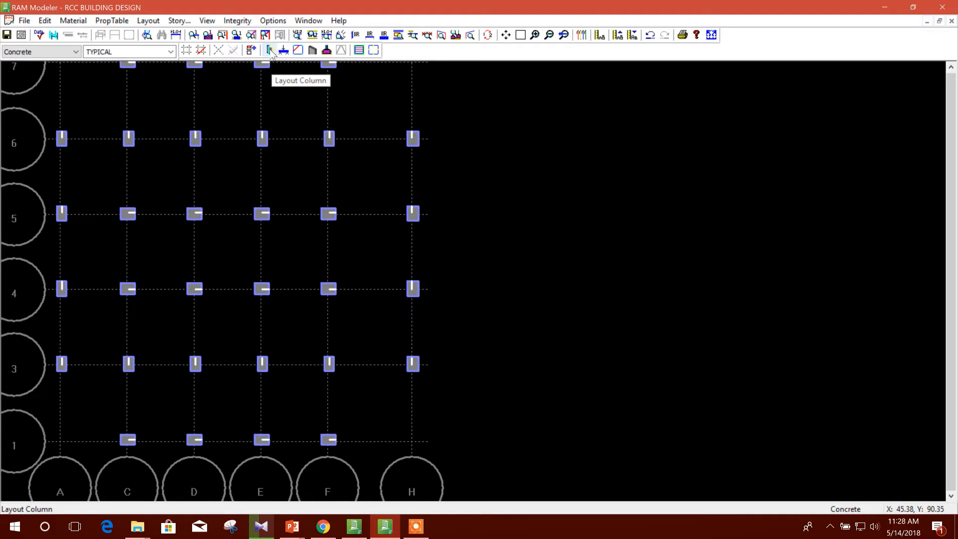
Assign size C12x24 by fence to the columns at C to F on lines 3 to 6 and at D and E on lines 7 and 1
left_click(271, 51)
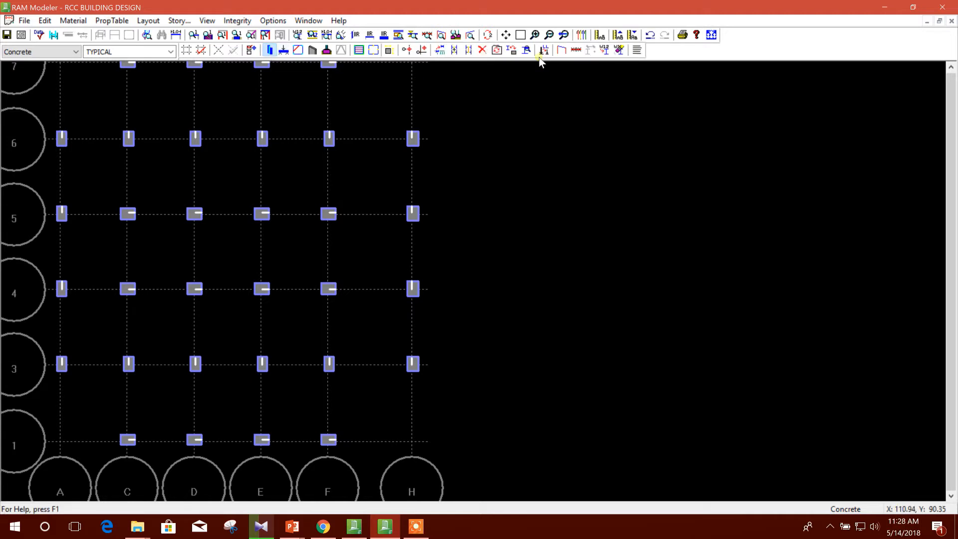
left_click(604, 50)
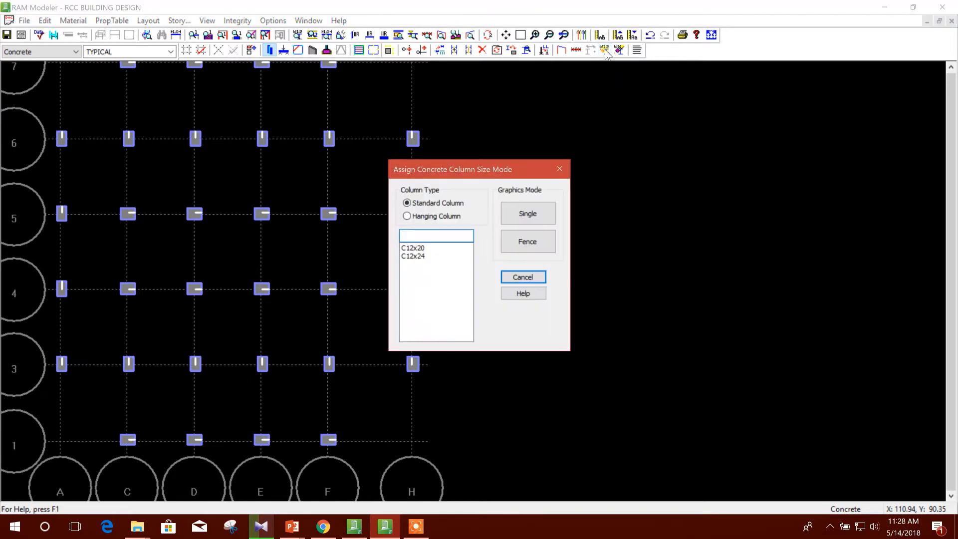
left_click_drag(464, 170, 564, 136)
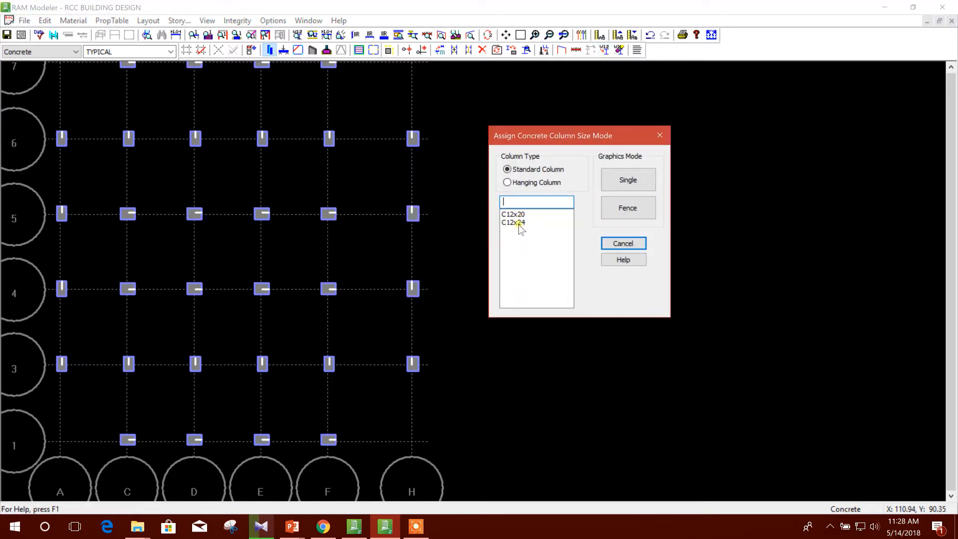
left_click(519, 223)
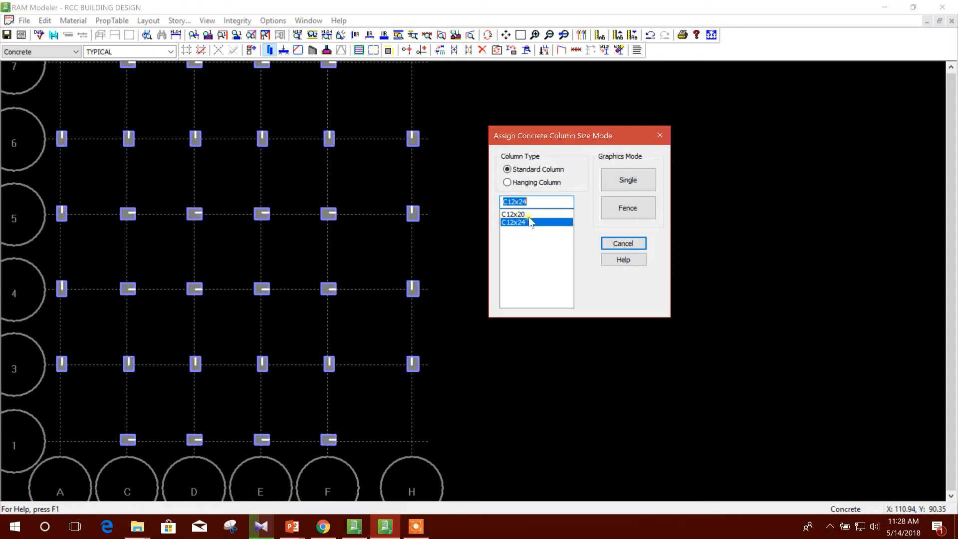
left_click(642, 213)
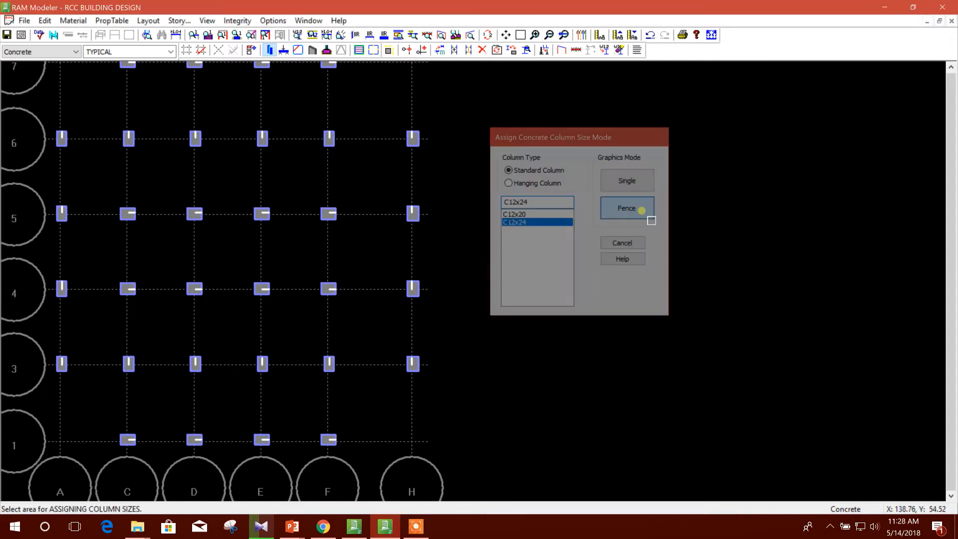
left_click_drag(103, 120, 359, 402)
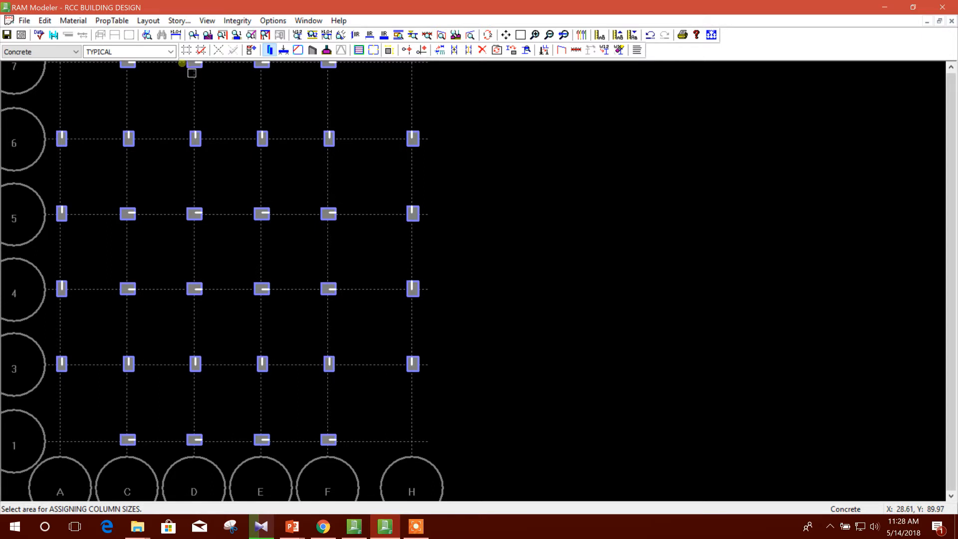
left_click_drag(176, 61, 295, 78)
left_click_drag(165, 420, 289, 456)
Assign size C12x20 individually to the standard column at grid intersection F-1 and end the size assignment
left_click(605, 51)
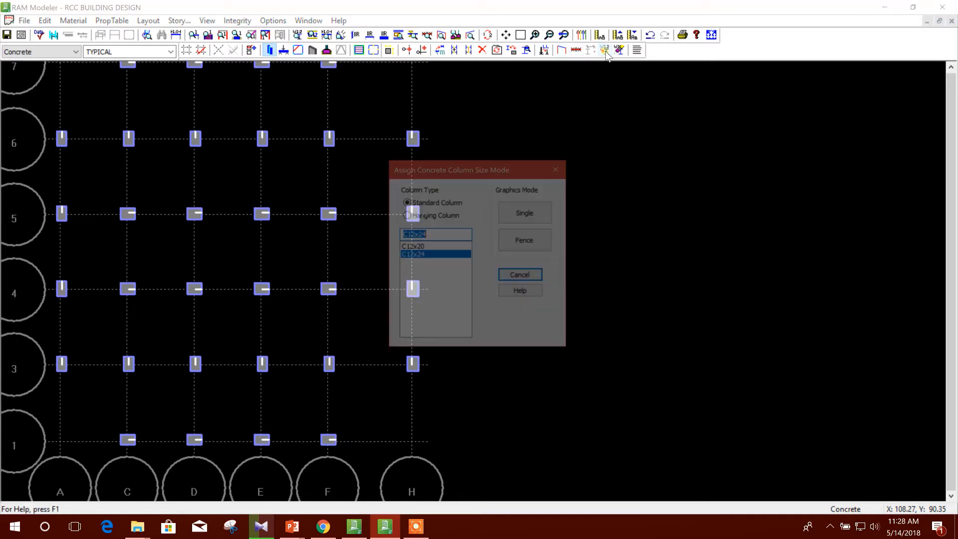
left_click_drag(490, 169, 523, 148)
left_click(458, 229)
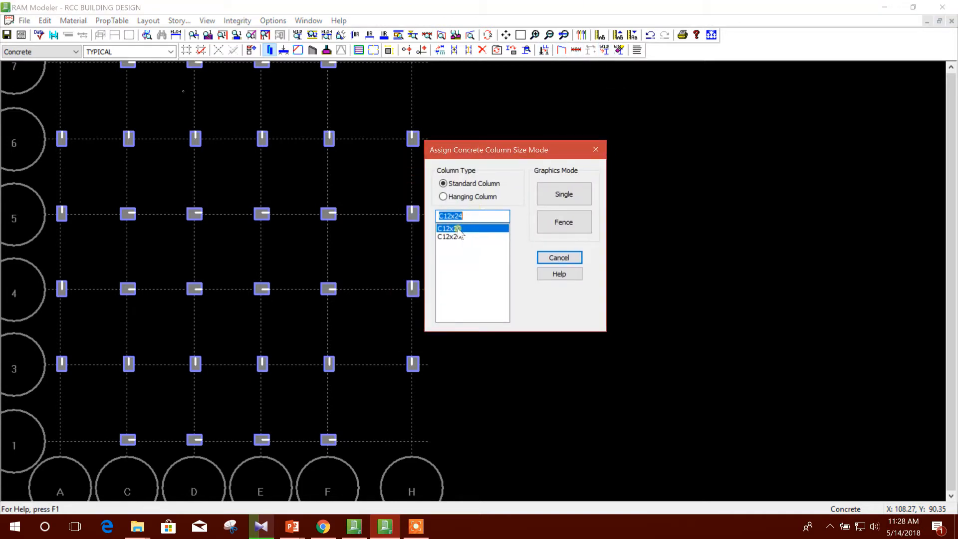
left_click(564, 194)
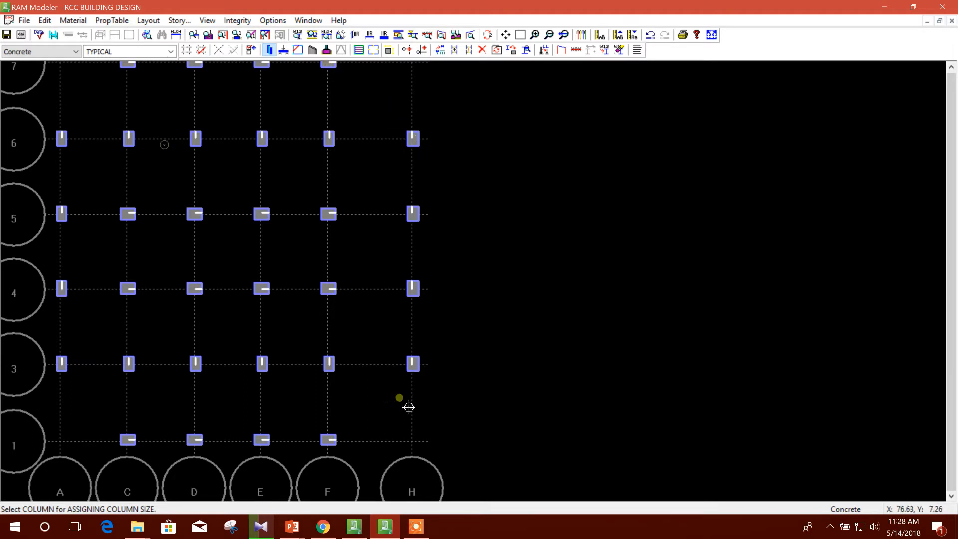
left_click(331, 443)
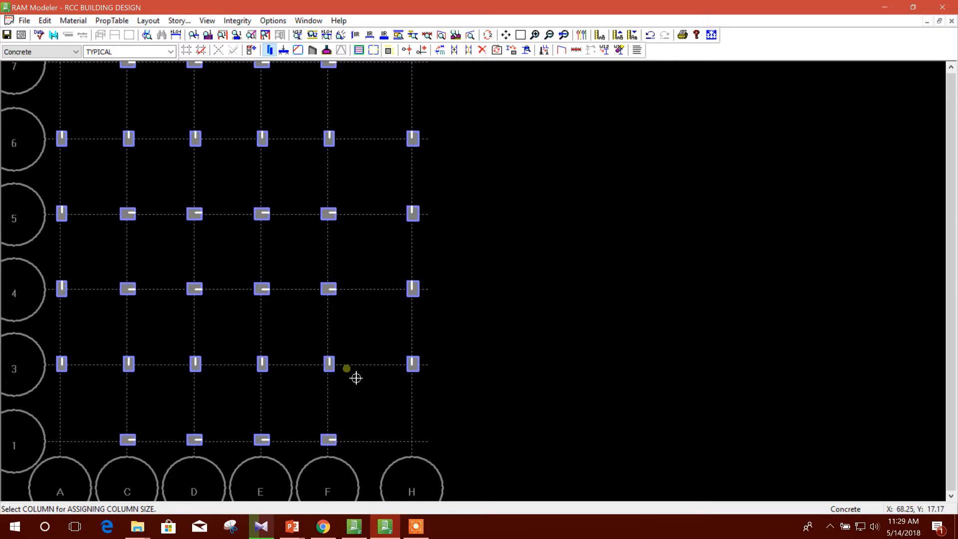
key("Escape")
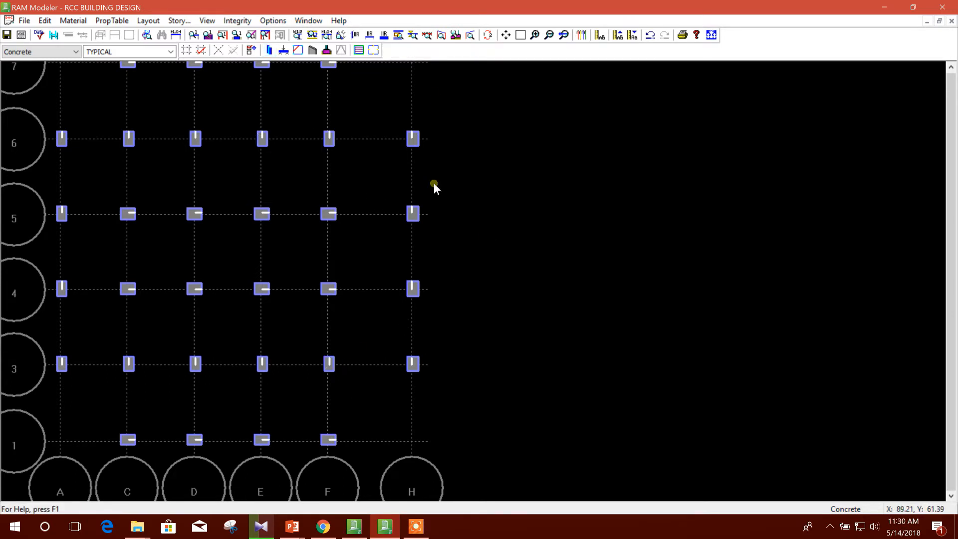
Open the off-grid concrete beam settings and set f'c to 3.0 ksi and the distance to 10 ft
left_click(148, 20)
mouse_move(189, 85)
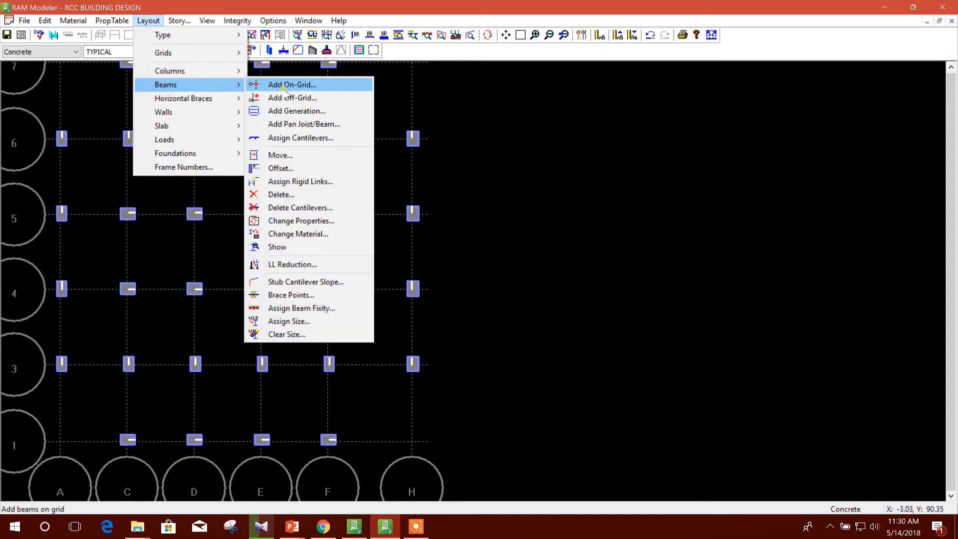
left_click(311, 97)
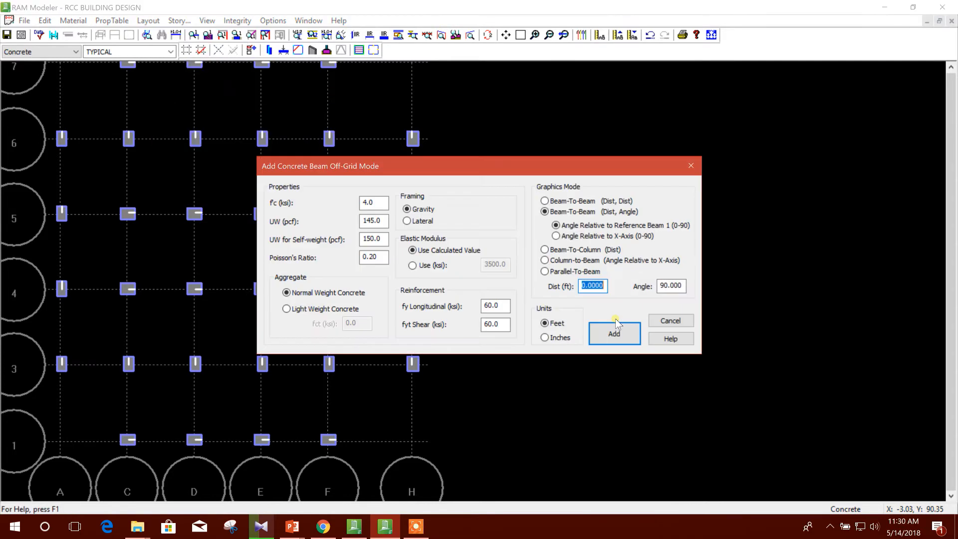
left_click_drag(456, 165, 663, 168)
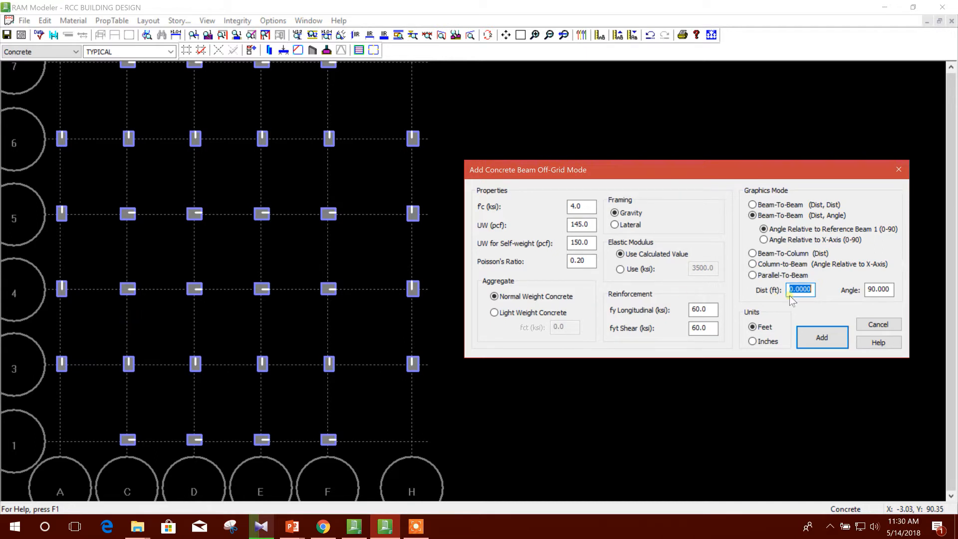
type("10")
left_click_drag(589, 207, 522, 214)
left_click(586, 243)
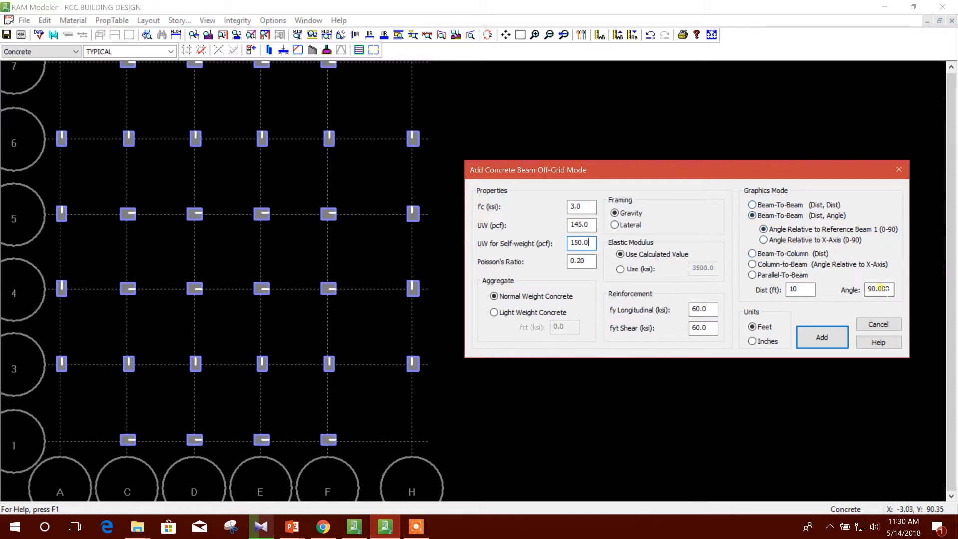
left_click(754, 205)
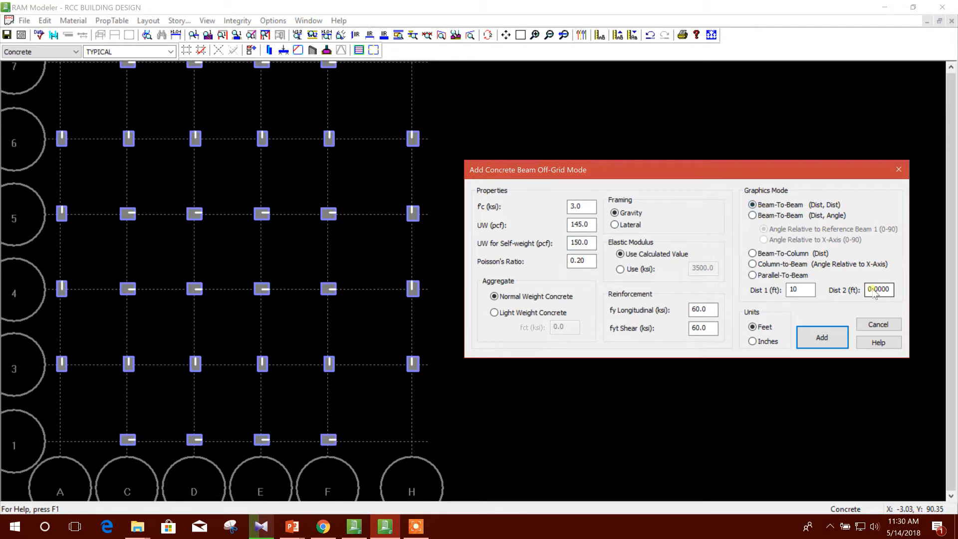
left_click(752, 216)
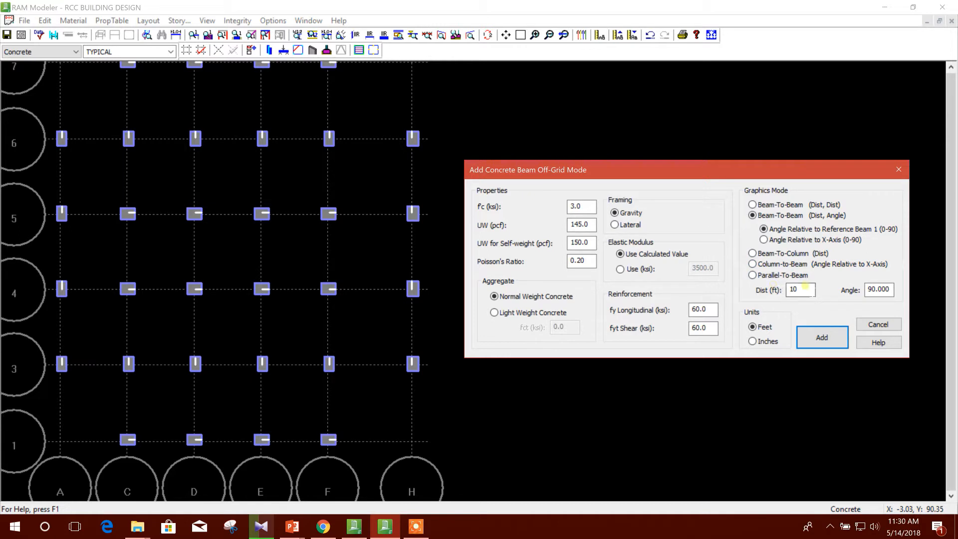
left_click(765, 277)
left_click(806, 290)
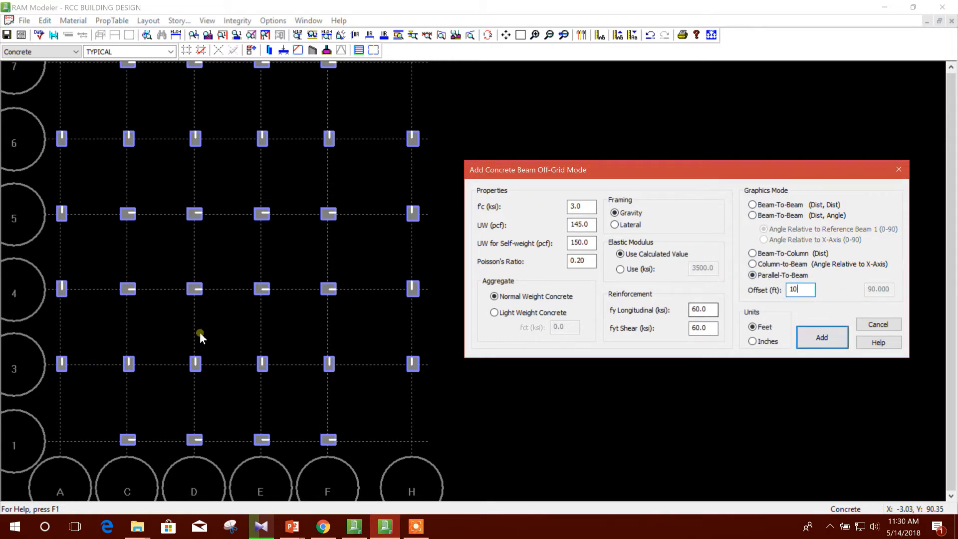
left_click(821, 338)
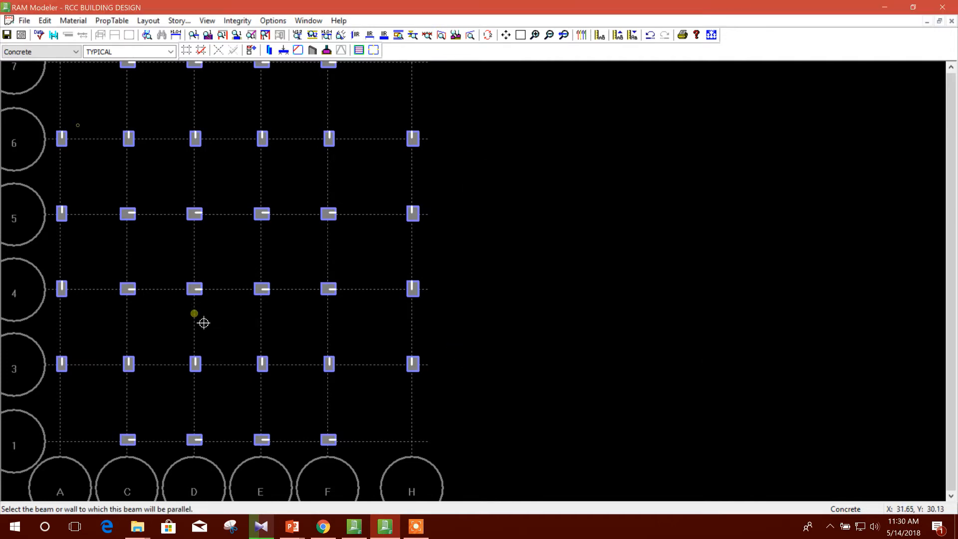
key("Escape")
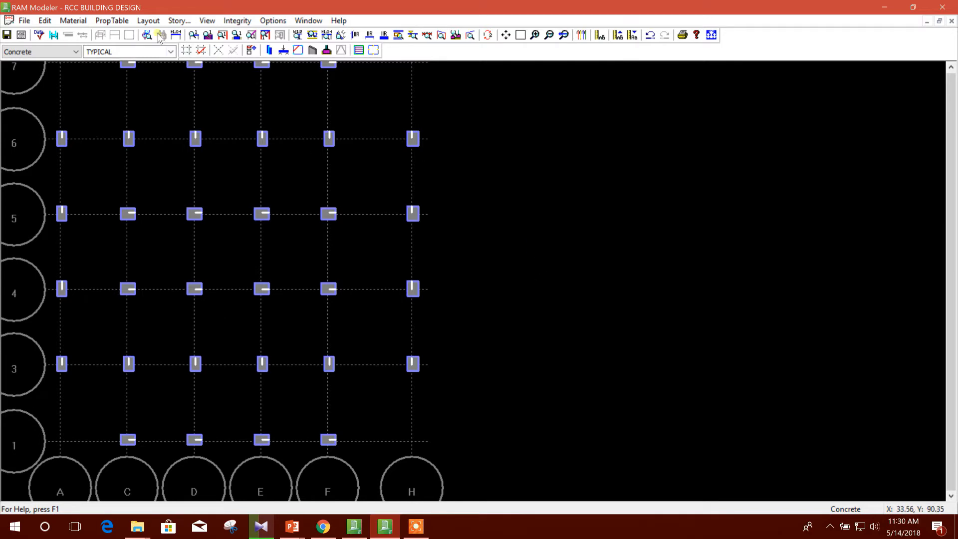
Add a single on-grid gravity concrete beam with f'c 3.0 ksi on grid D between lines 3 and 4
left_click(150, 21)
mouse_move(172, 85)
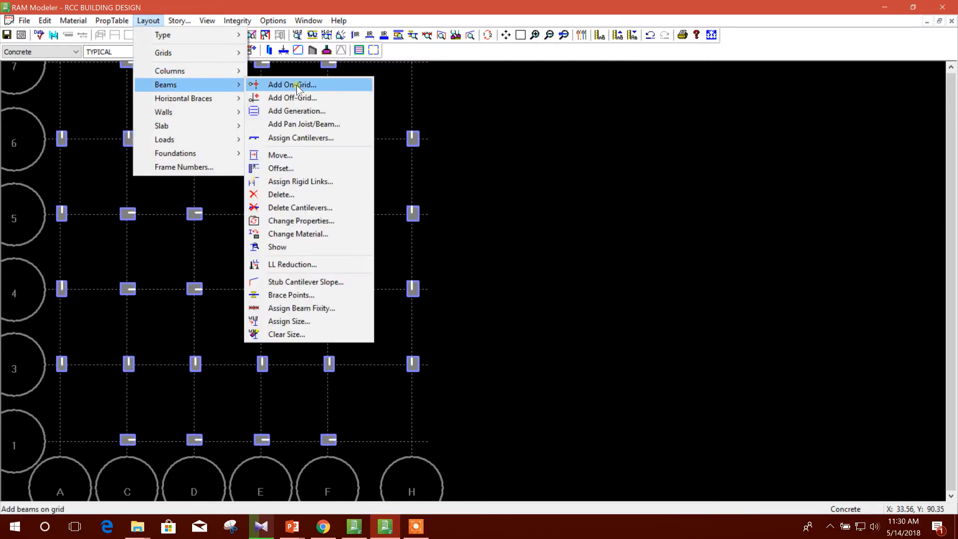
left_click(305, 88)
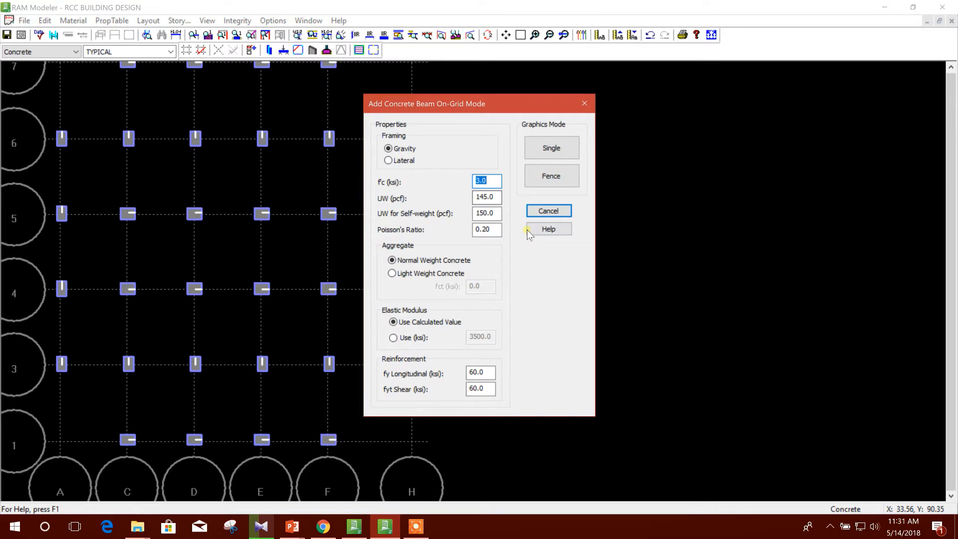
left_click_drag(493, 105, 609, 101)
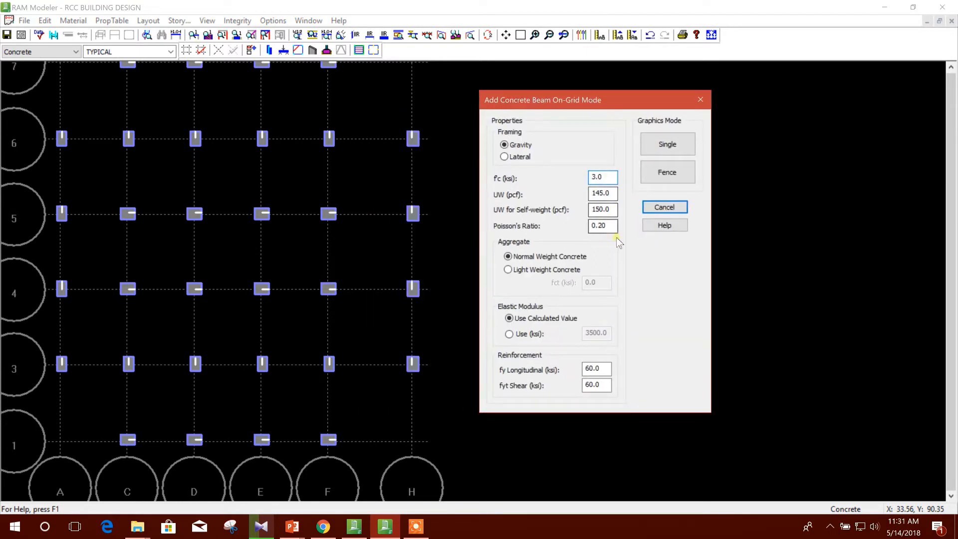
left_click(596, 370)
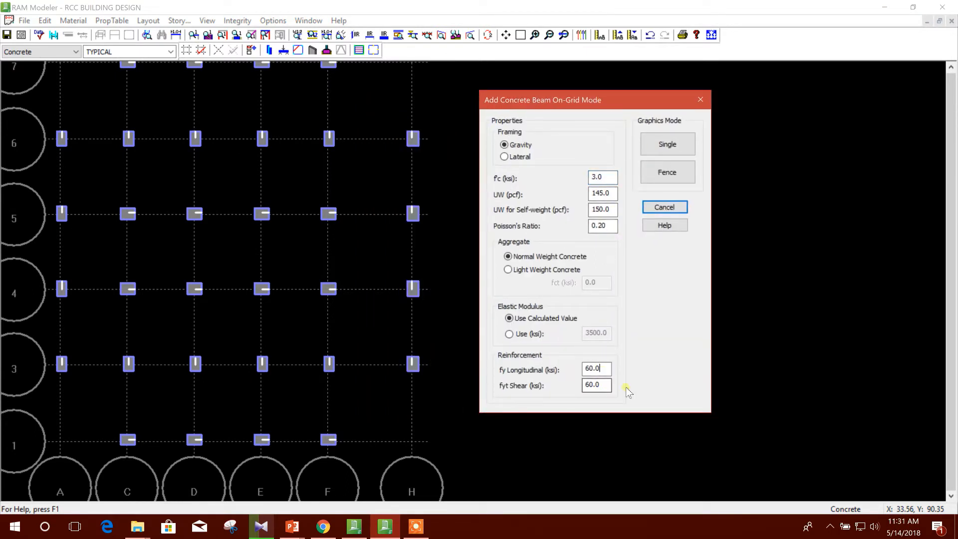
double_click(604, 384)
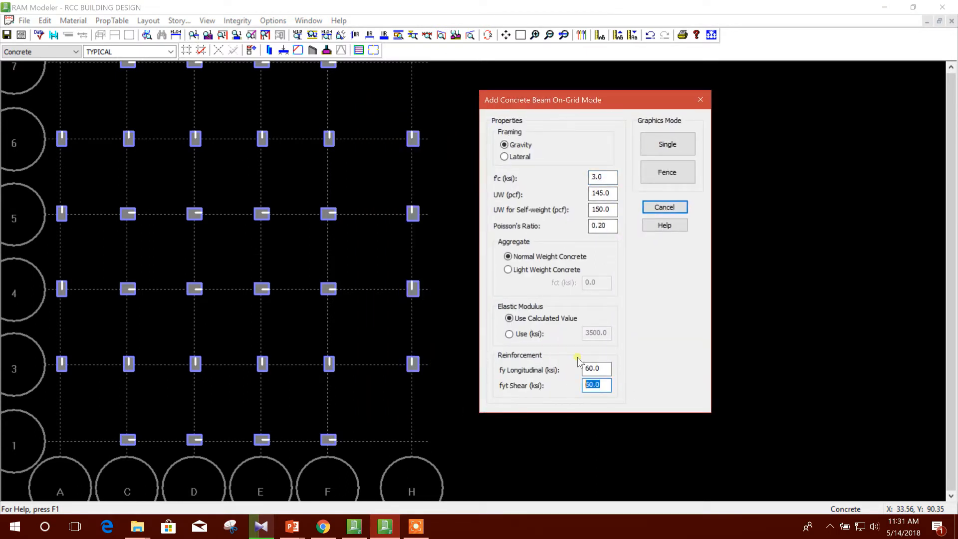
left_click(678, 148)
left_click_drag(192, 336, 194, 289)
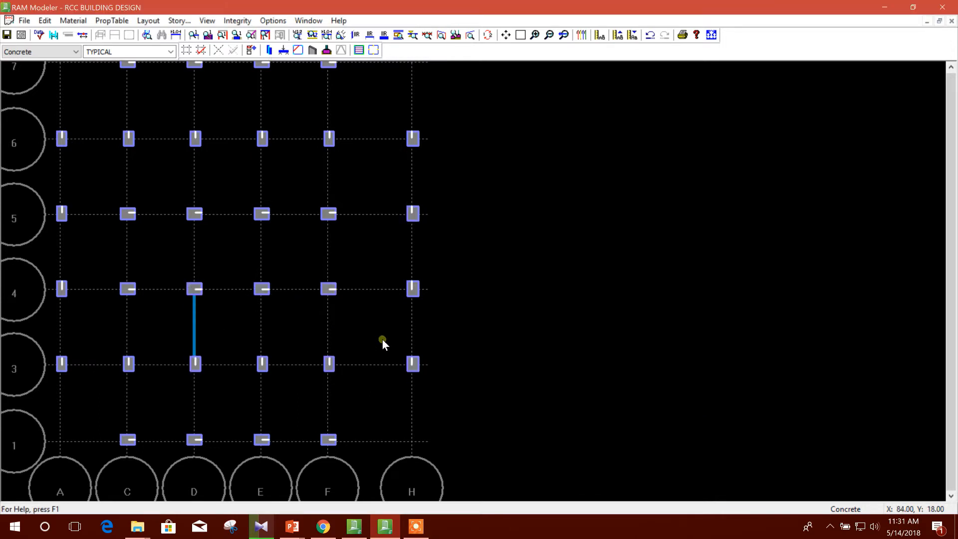
Try to add an off-grid beam parallel to the grid D beam, in the bay between grids D and E
left_click(148, 21)
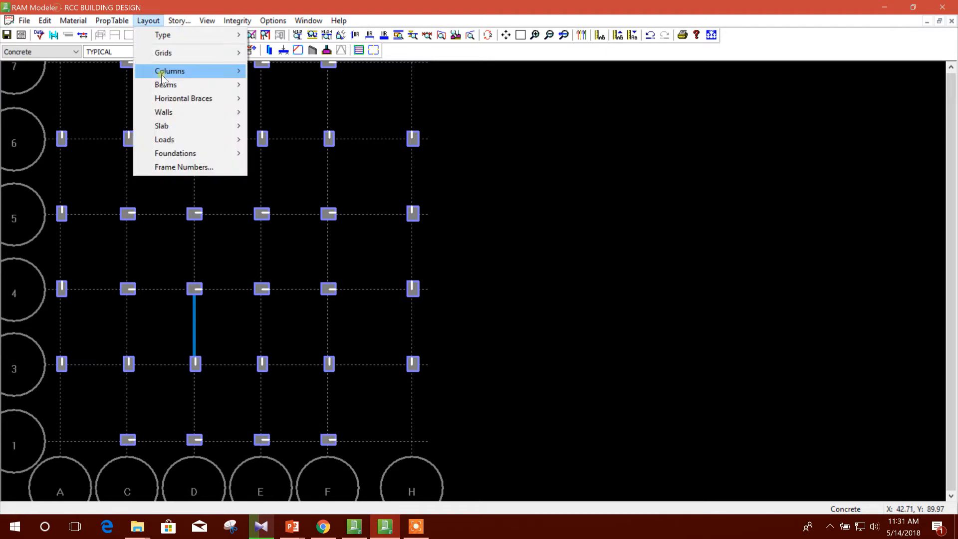
mouse_move(175, 86)
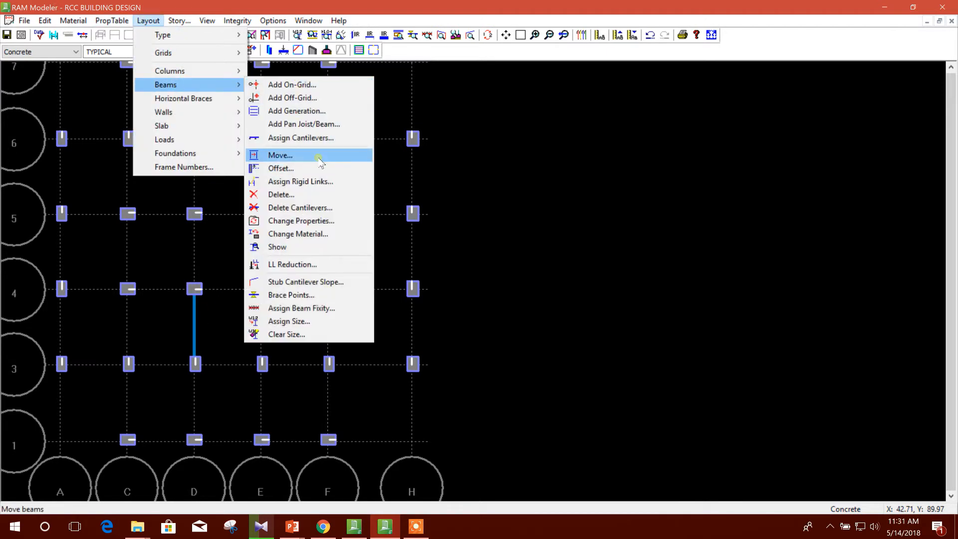
left_click(319, 98)
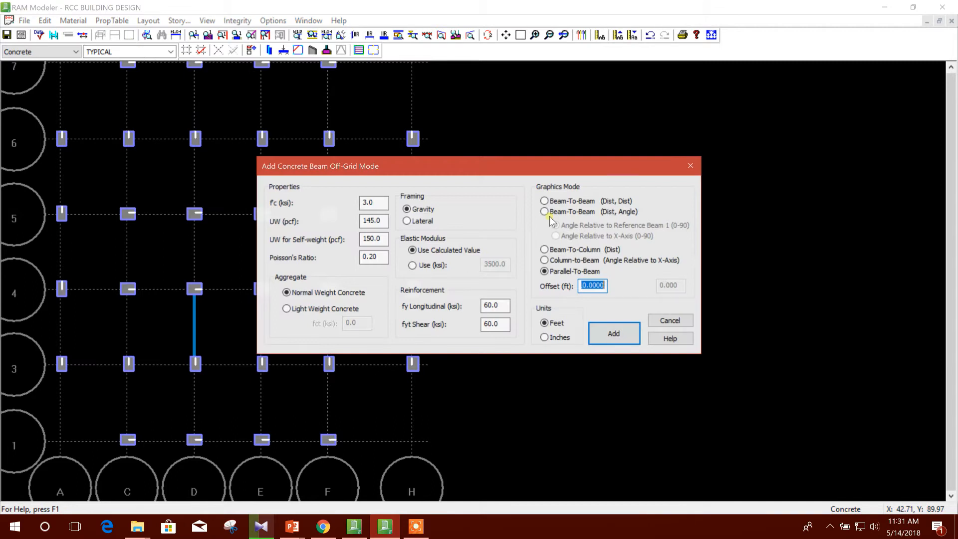
left_click_drag(499, 168, 714, 168)
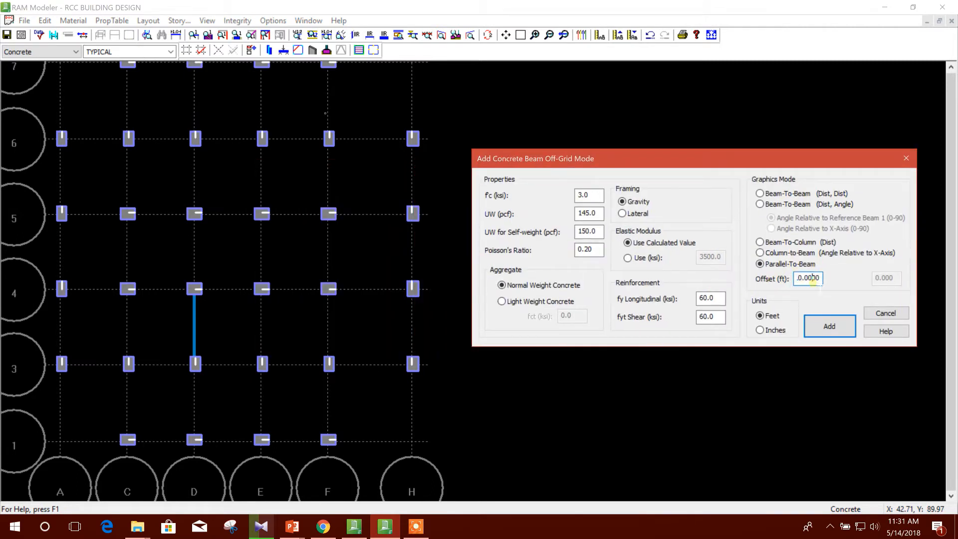
left_click_drag(800, 278, 838, 287)
left_click(829, 326)
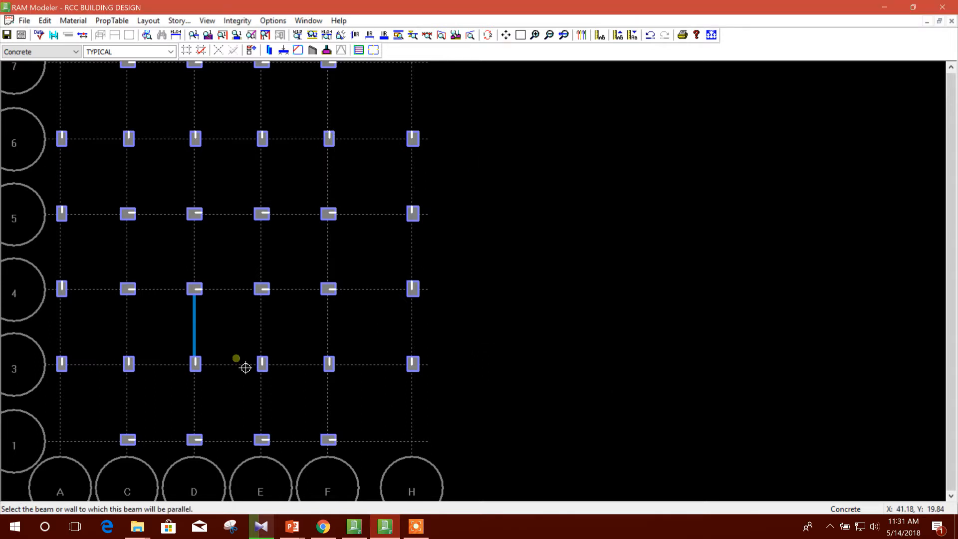
left_click(195, 327)
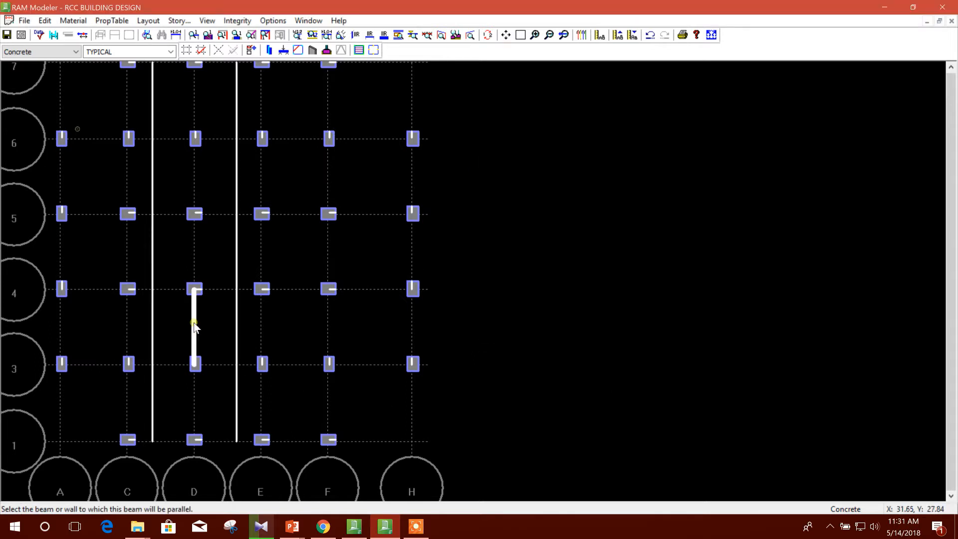
left_click(244, 329)
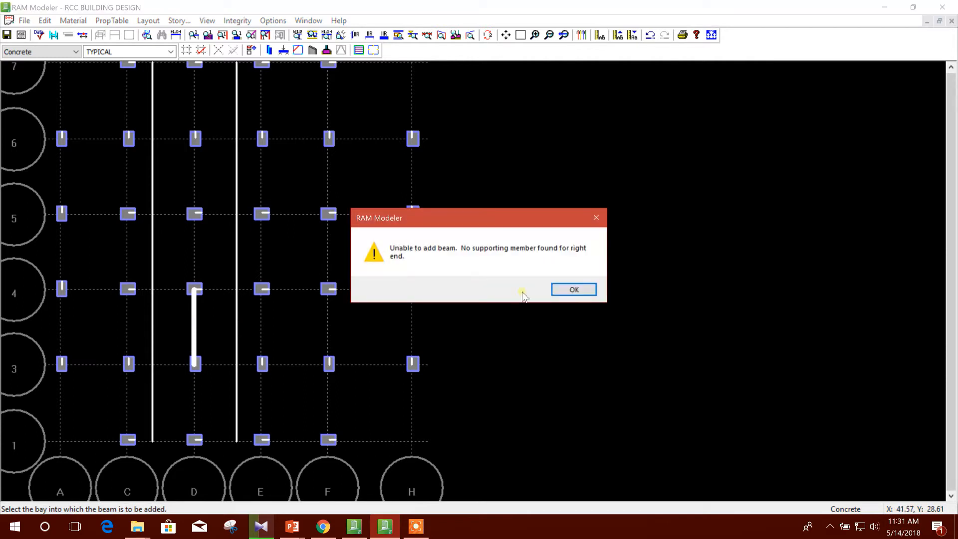
left_click(574, 291)
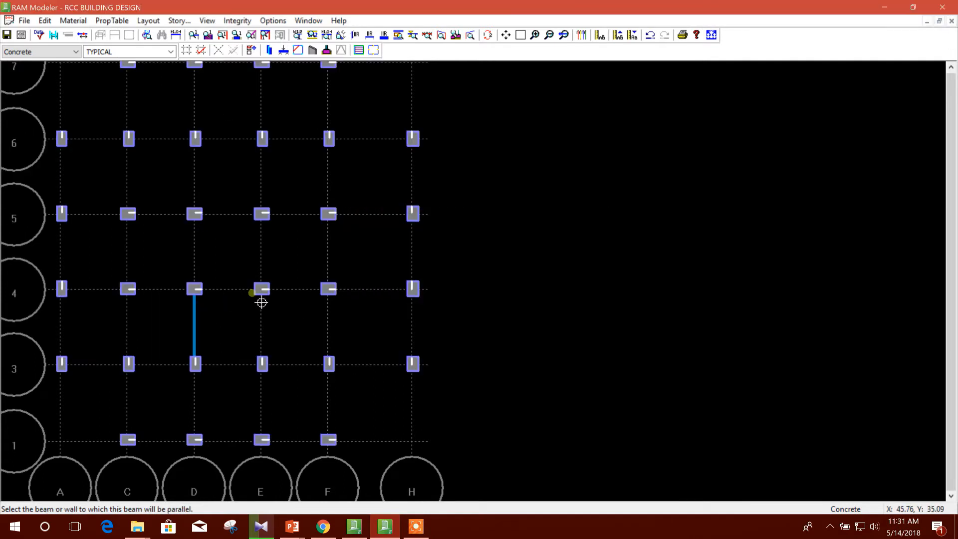
Add single on-grid concrete beams along line 4 from D to E and from C to D
left_click(148, 21)
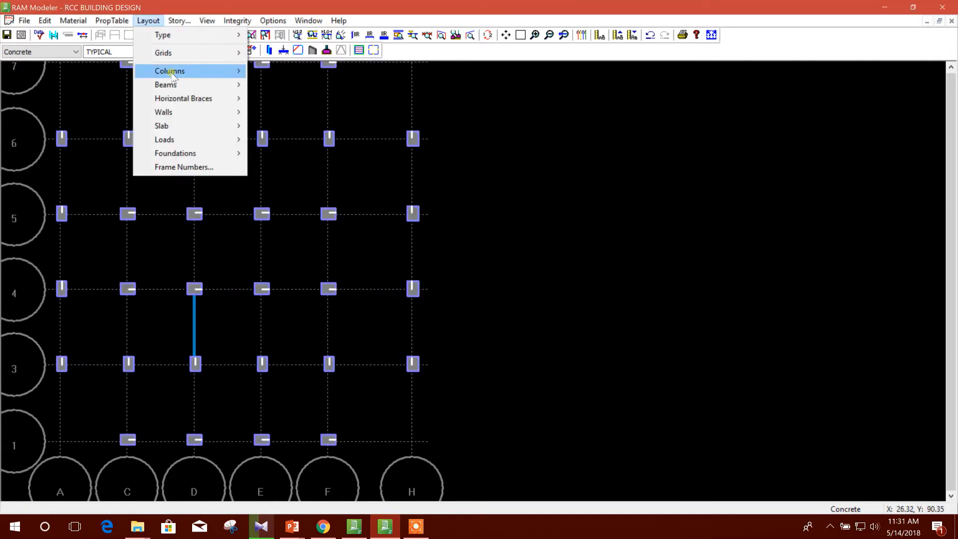
mouse_move(192, 87)
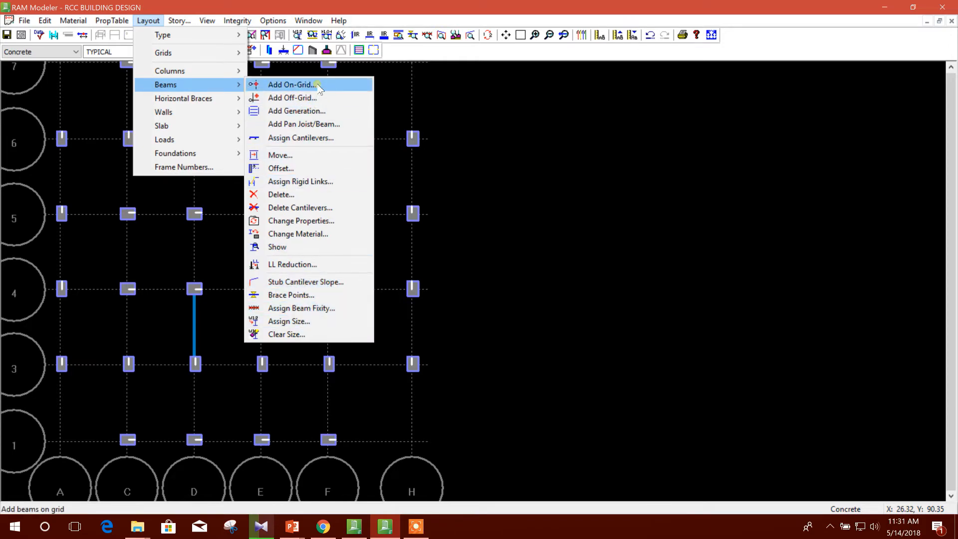
left_click(300, 84)
left_click(553, 167)
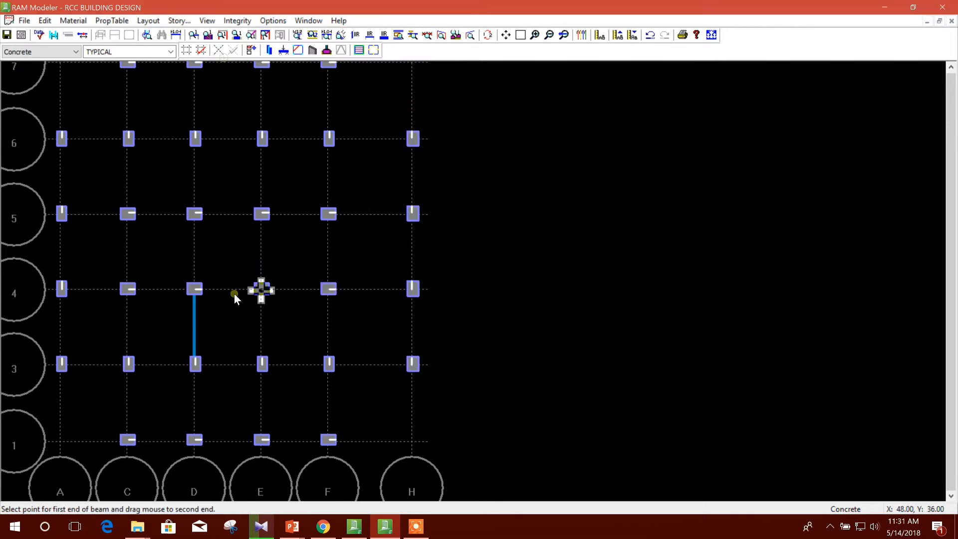
left_click_drag(195, 289, 261, 289)
left_click_drag(129, 290, 195, 289)
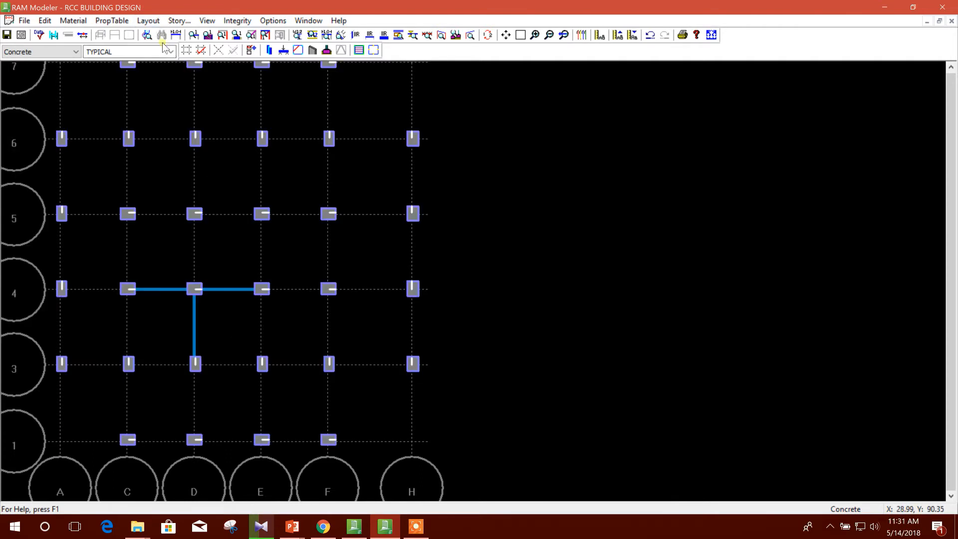
Add single on-grid gravity concrete beams with f'c 3.0 ksi along line 3, from C to D and from D to E
left_click(148, 20)
left_click(339, 7)
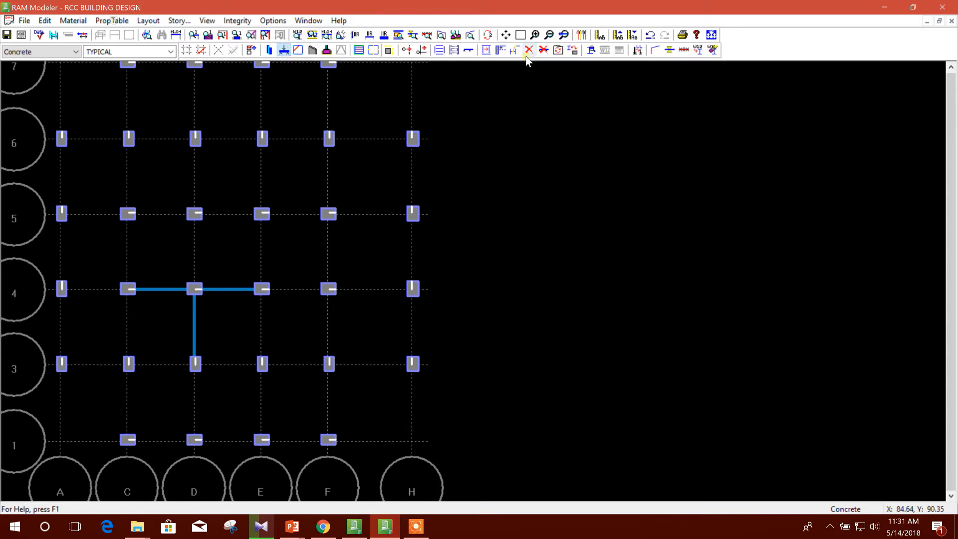
left_click(410, 52)
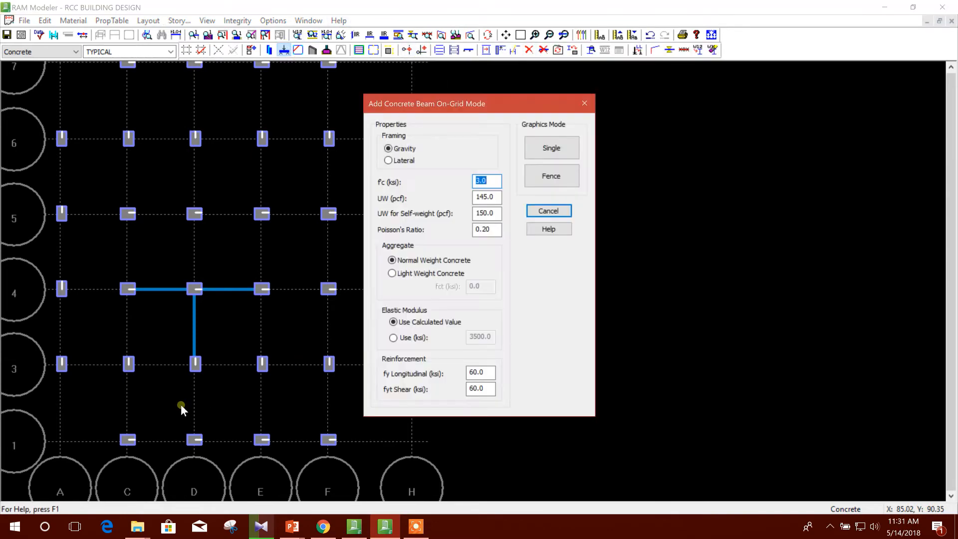
left_click(552, 150)
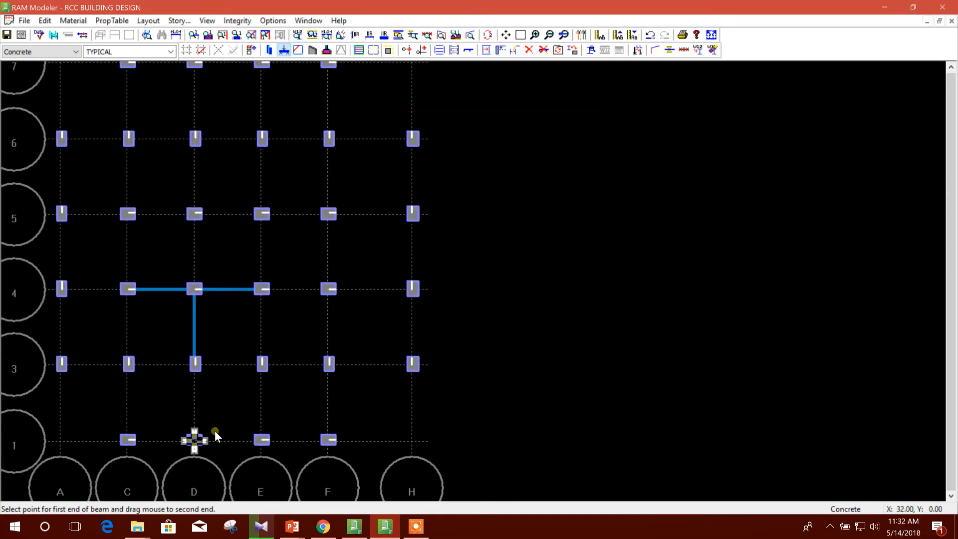
left_click_drag(157, 367, 261, 364)
key("Escape")
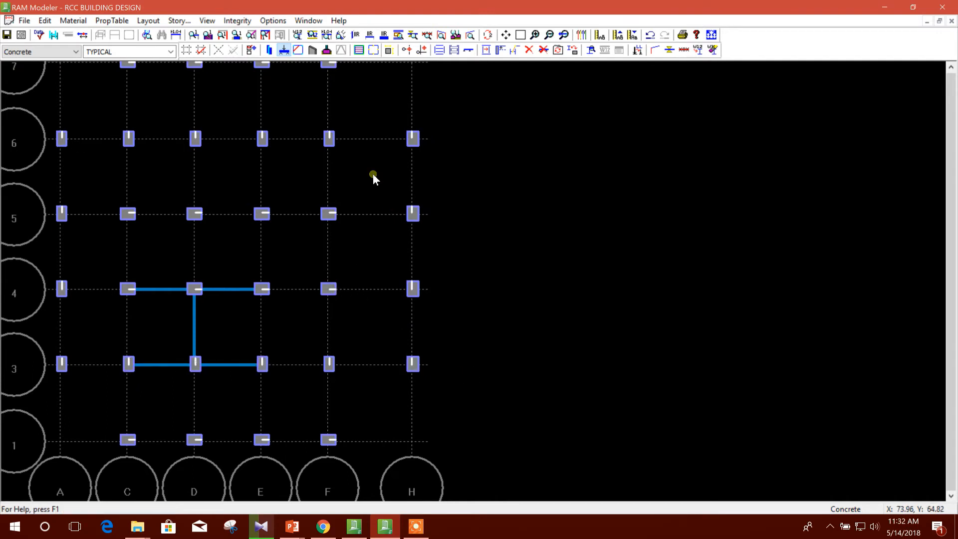
Add an off-grid gravity concrete beam parallel to the grid D beam at a 10 ft offset, in the bay towards grid E
left_click(148, 20)
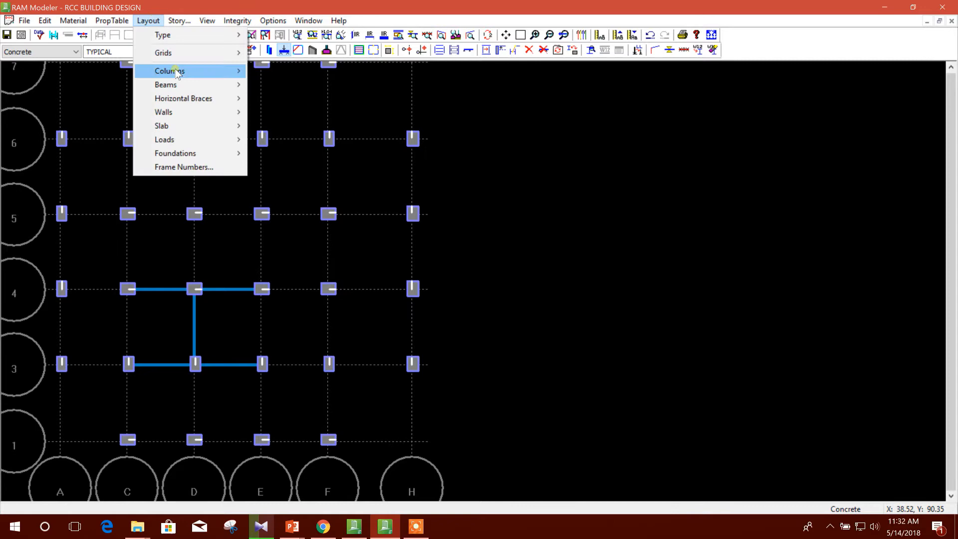
left_click(292, 98)
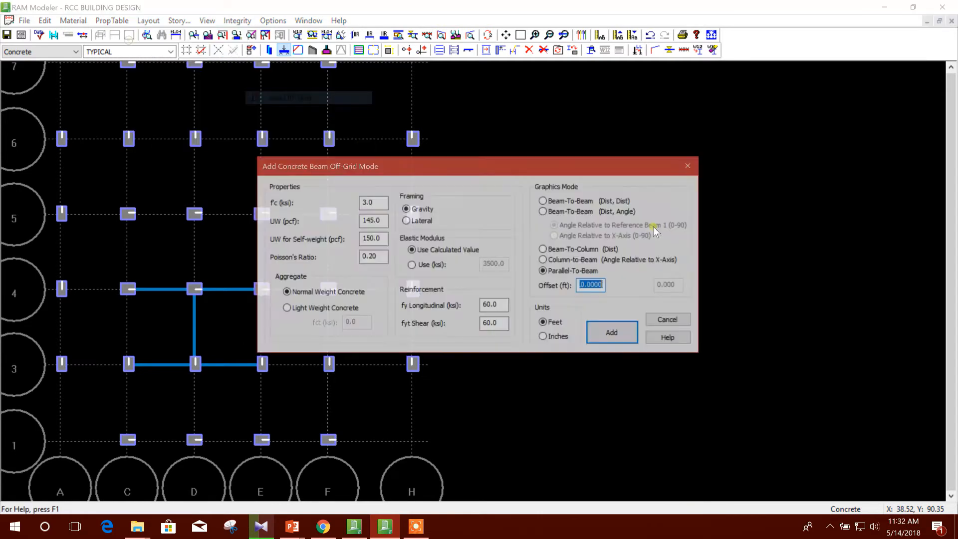
left_click_drag(552, 172, 739, 155)
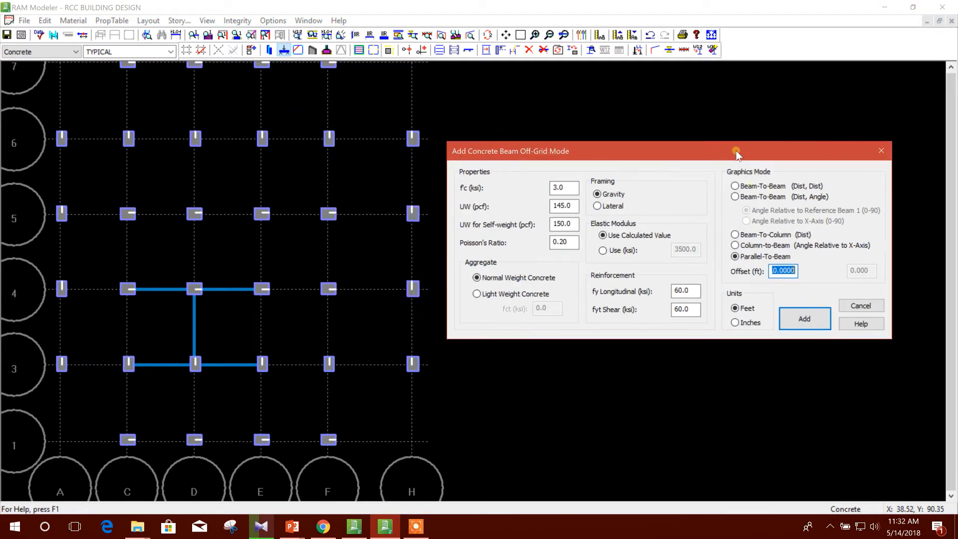
double_click(786, 270)
type("10")
left_click(804, 319)
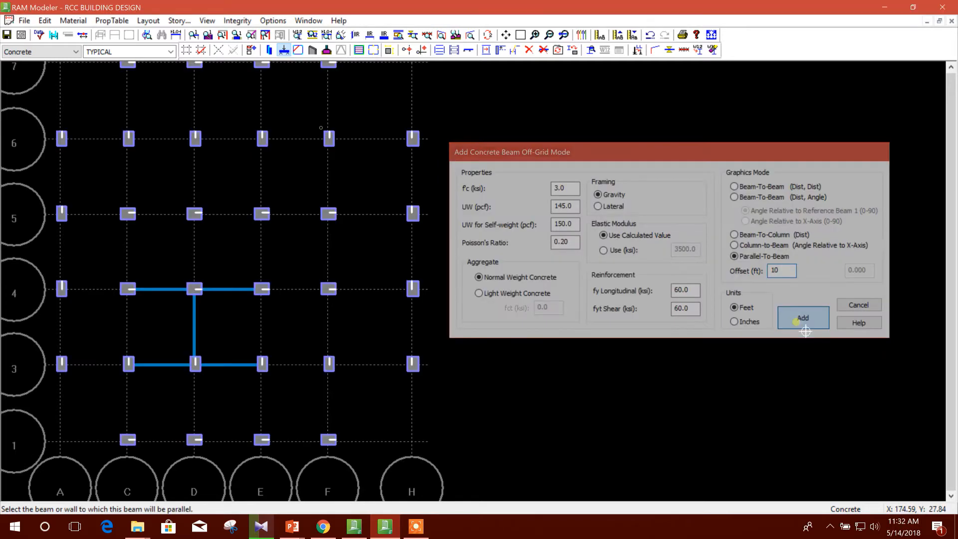
left_click(204, 330)
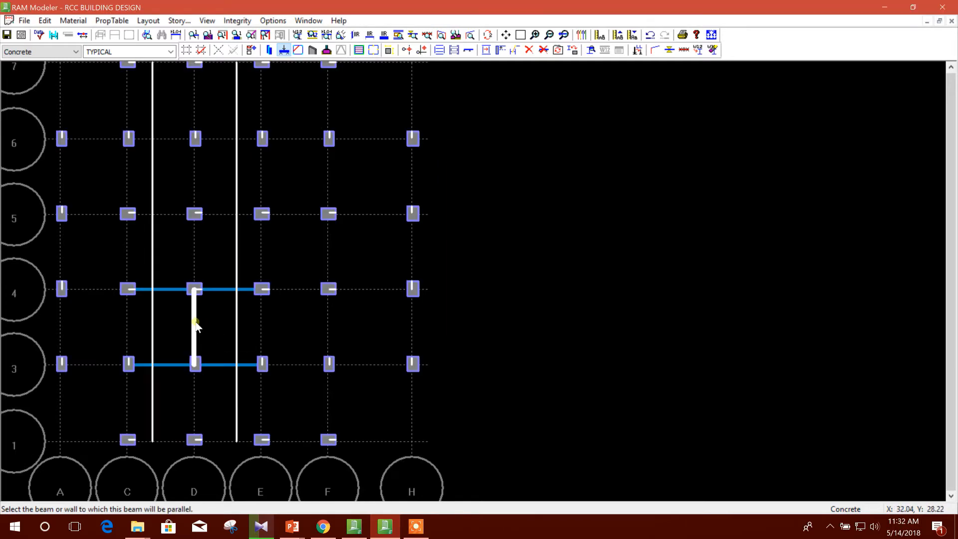
left_click(238, 325)
key("Escape")
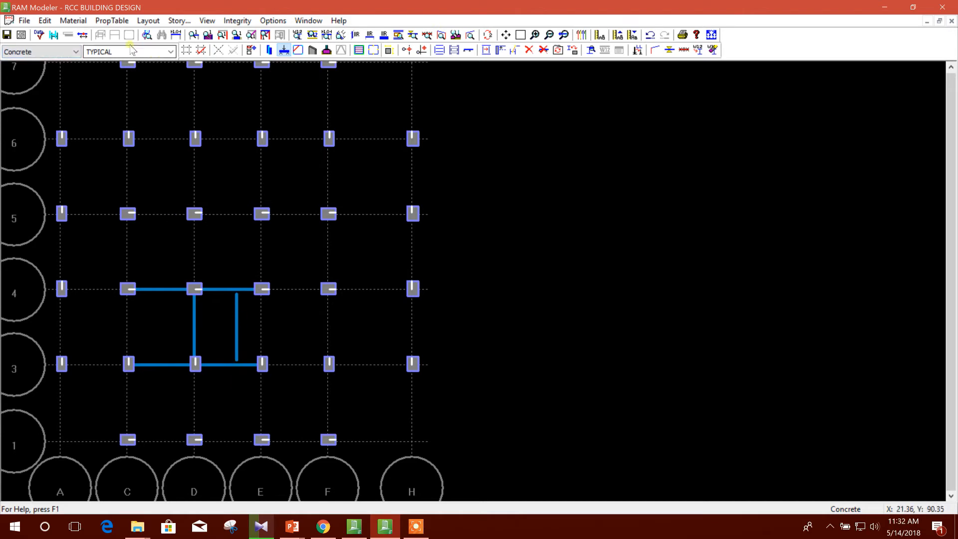
Delete all the trial beams one by one, including the off-grid beam, the grid D beam and those on lines 3 and 4
left_click(283, 50)
left_click(283, 50)
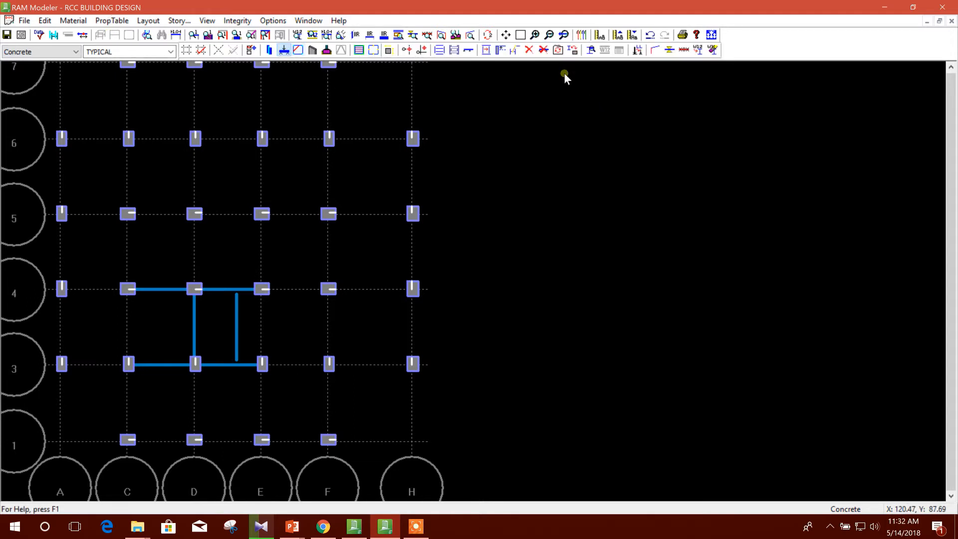
left_click(529, 50)
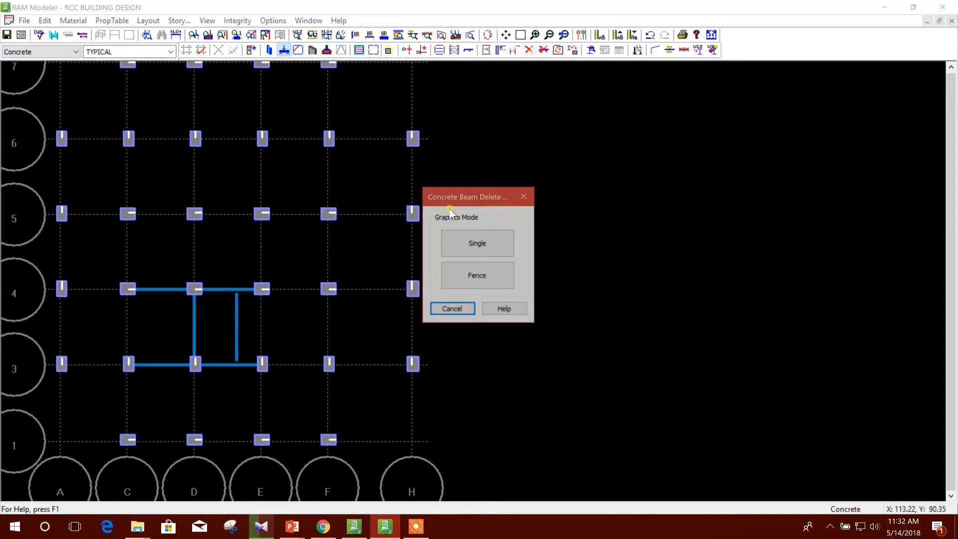
left_click(476, 242)
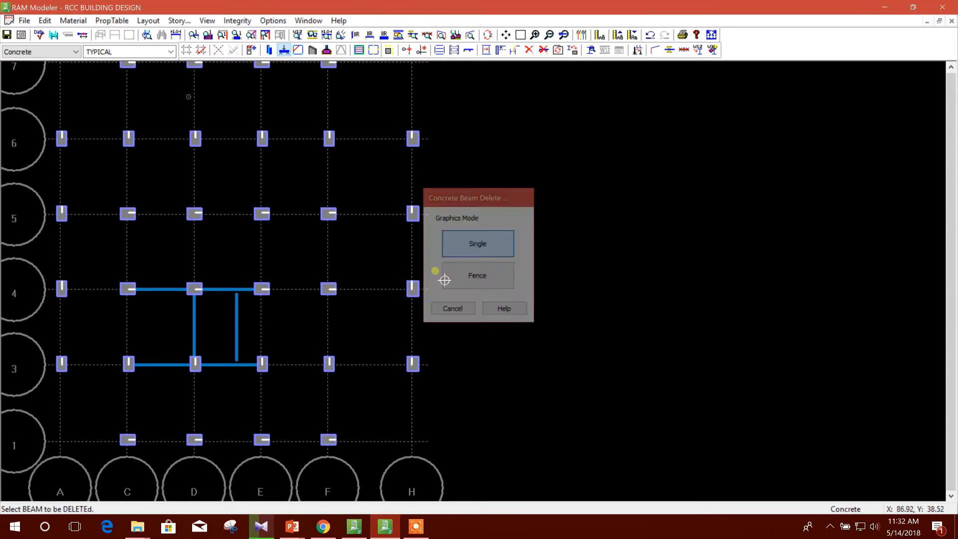
left_click(238, 328)
left_click(229, 294)
left_click(199, 319)
left_click(178, 299)
left_click(167, 372)
left_click(230, 377)
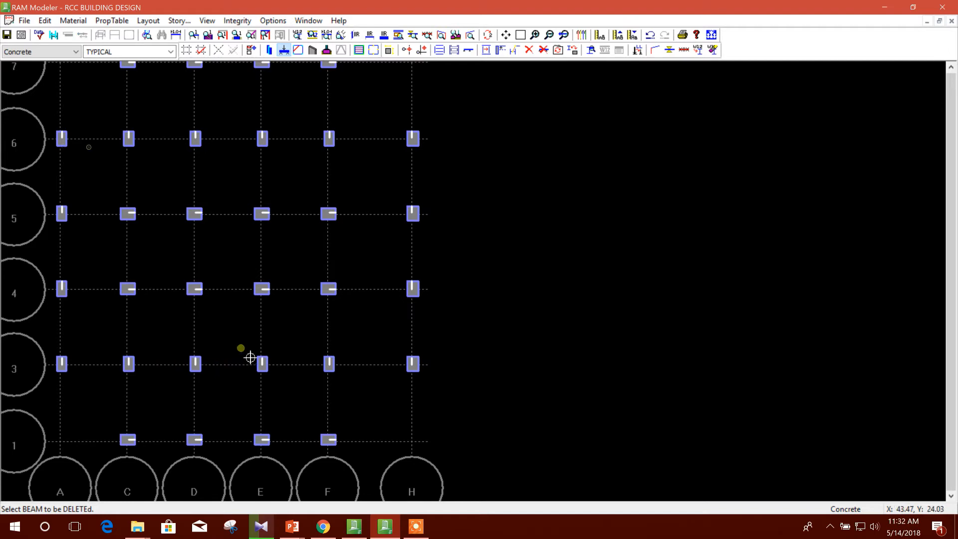
right_click(247, 304)
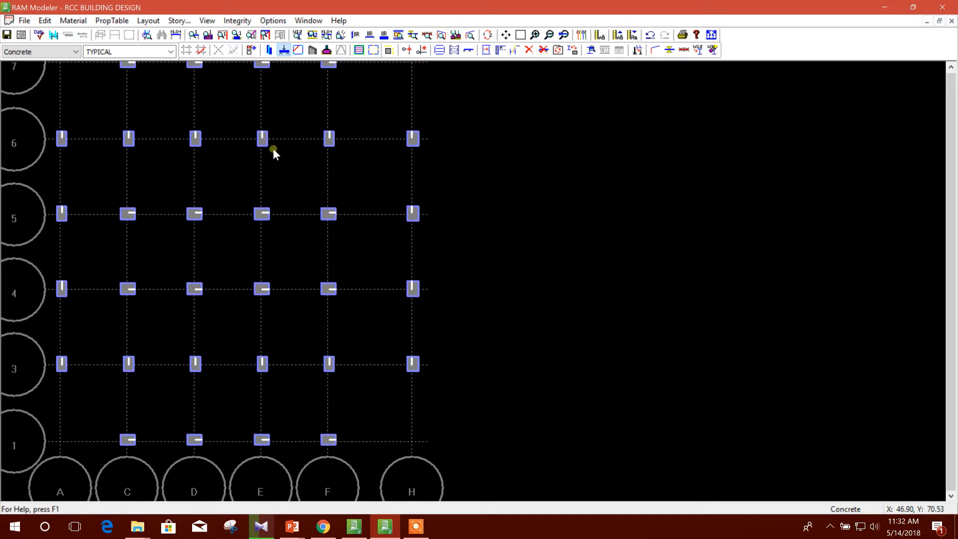
Add on-grid gravity concrete beams by fence between columns, covering A to H on lines 3 to 6 and C to F out to lines 1 and 7
left_click(147, 20)
mouse_move(180, 84)
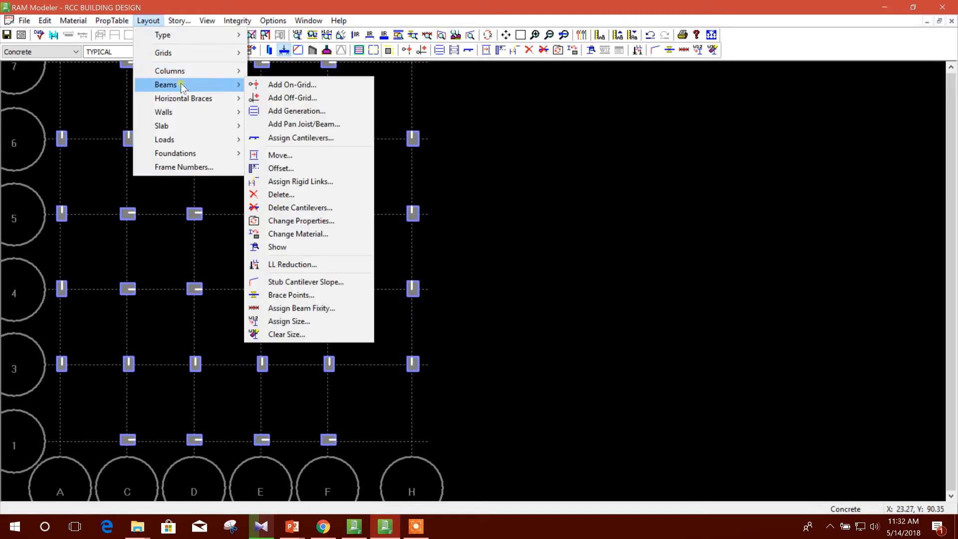
left_click(307, 85)
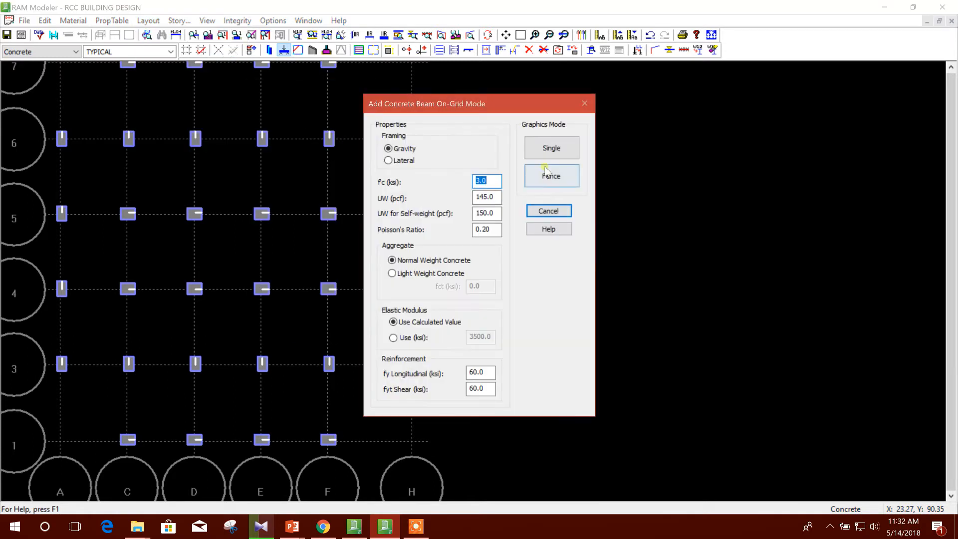
left_click(497, 229)
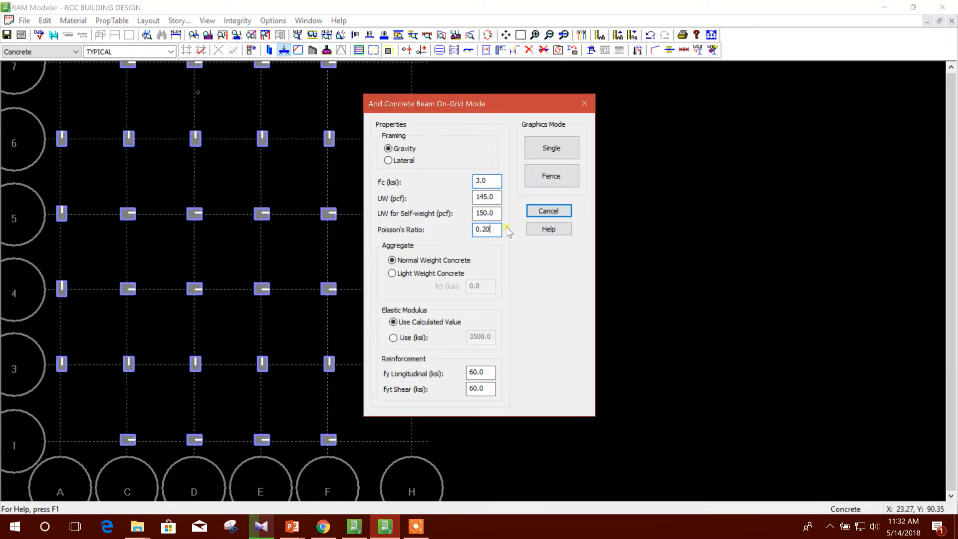
left_click(551, 176)
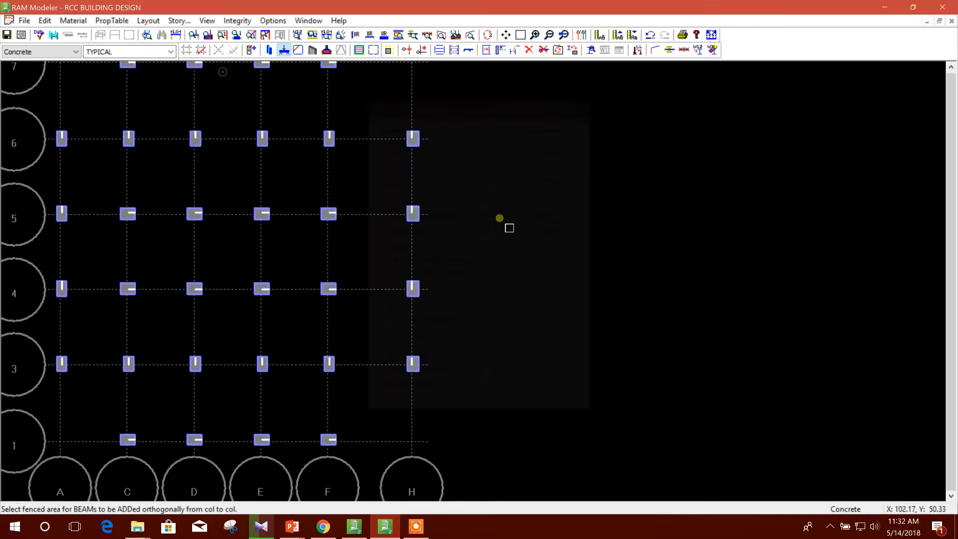
left_click_drag(51, 128, 434, 407)
left_click_drag(107, 353, 369, 461)
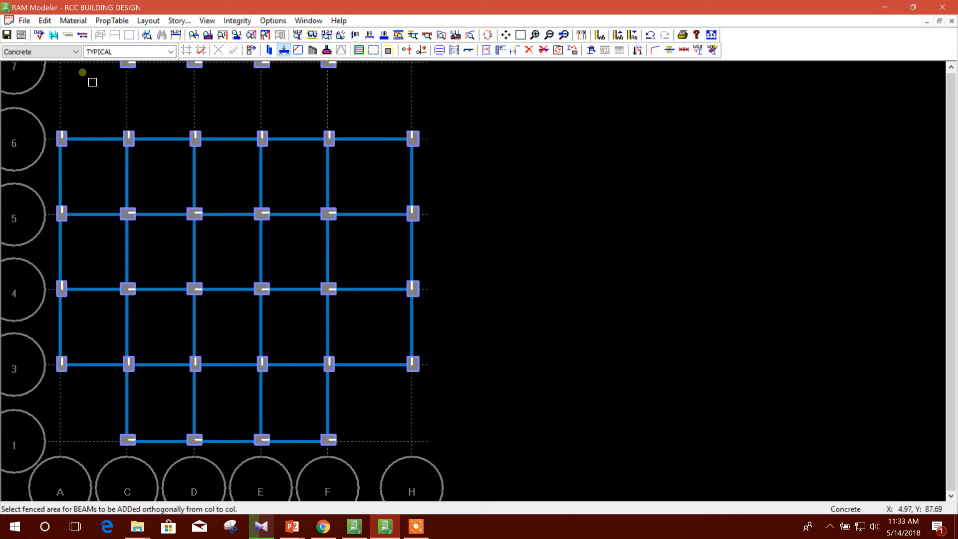
left_click_drag(108, 63, 375, 148)
right_click(414, 181)
Add four single diagonal corner beams on-grid: A-6 to C-7, H-6 to F-7, C-1 to A-3 and F-1 to H-3
left_click(148, 21)
left_click(150, 20)
left_click(148, 20)
mouse_move(195, 85)
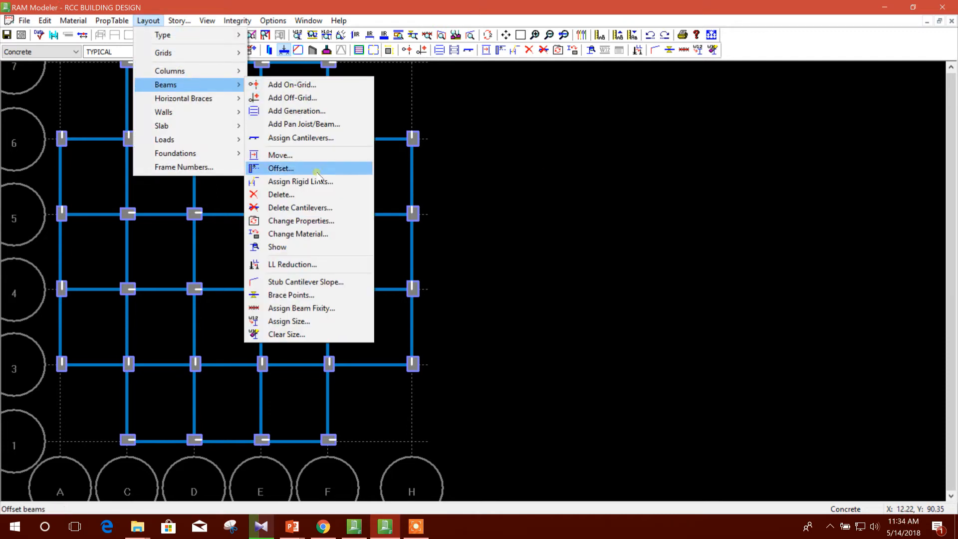
left_click(305, 86)
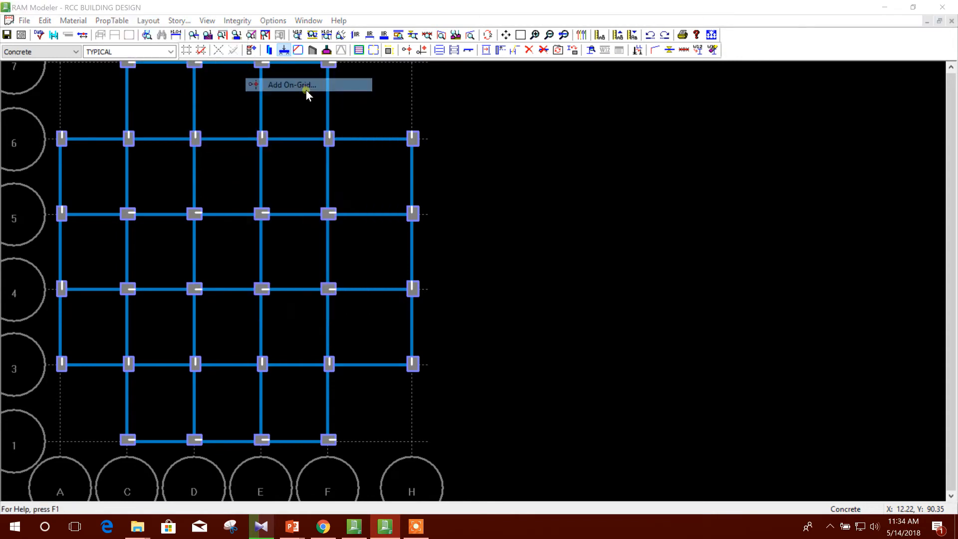
left_click(551, 148)
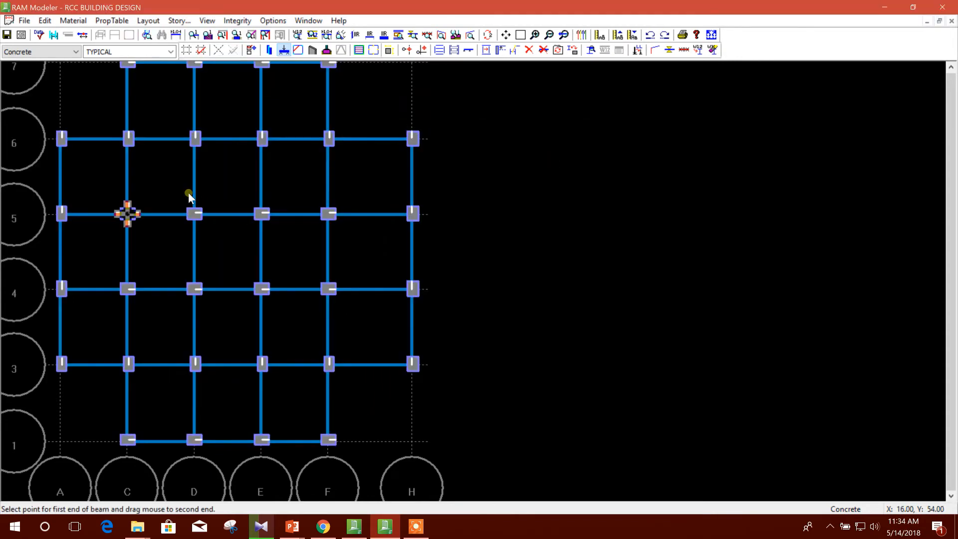
left_click_drag(62, 144, 127, 63)
left_click_drag(410, 139, 328, 63)
left_click_drag(120, 440, 63, 364)
left_click_drag(352, 454, 411, 365)
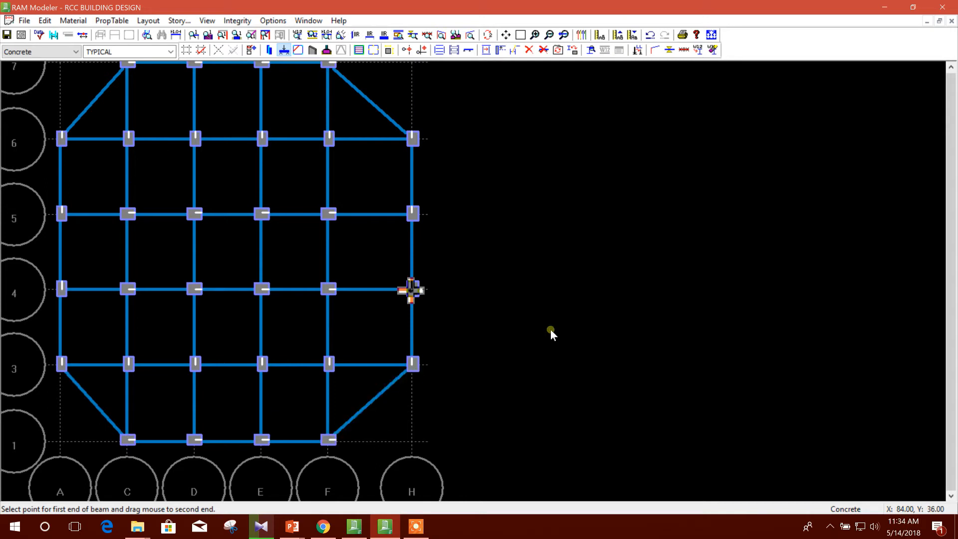
key("Escape")
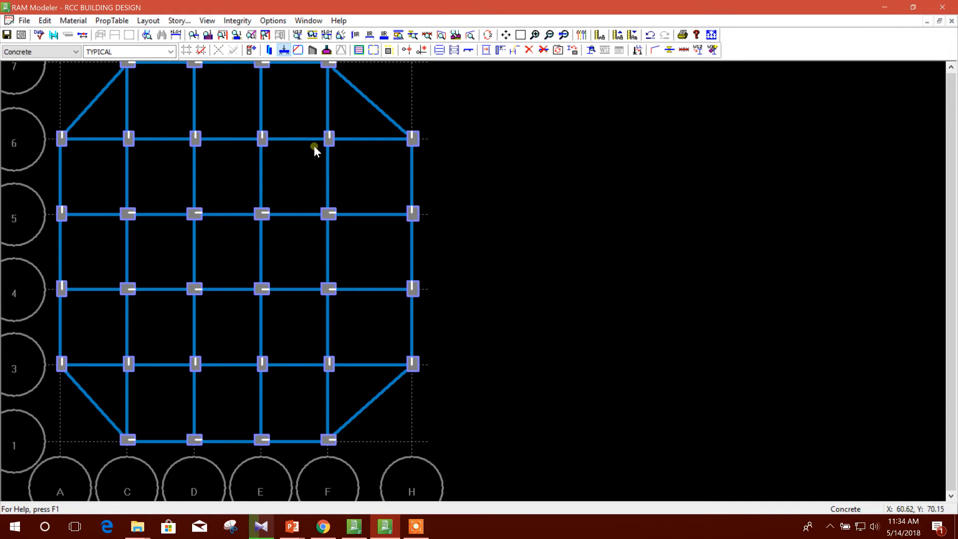
Assign concrete beam size FB10x18 by fence to beams along the building perimeter
left_click(298, 35)
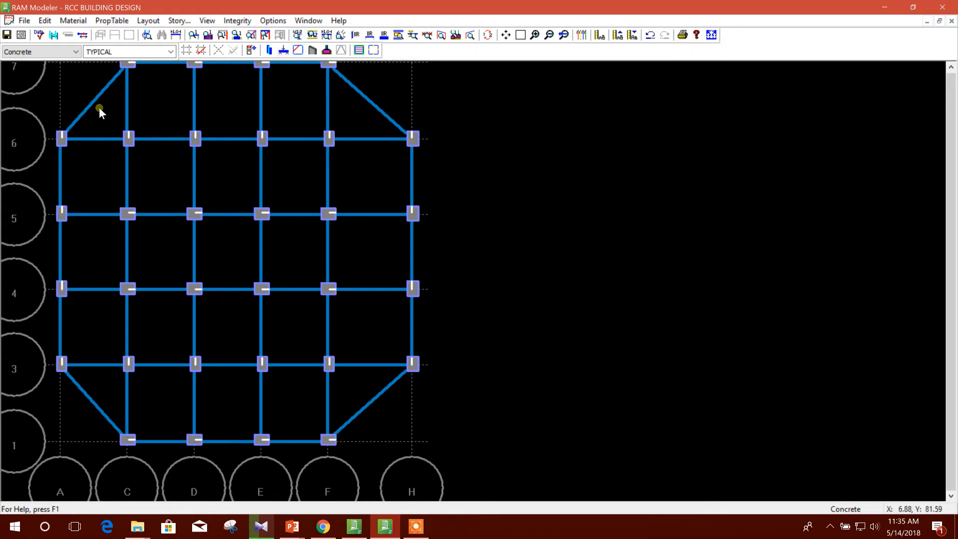
left_click(148, 20)
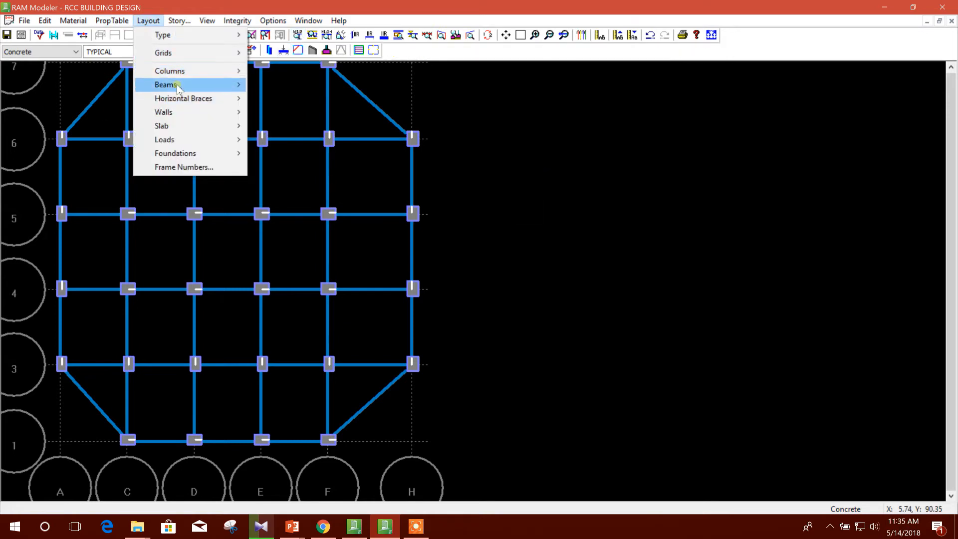
mouse_move(178, 86)
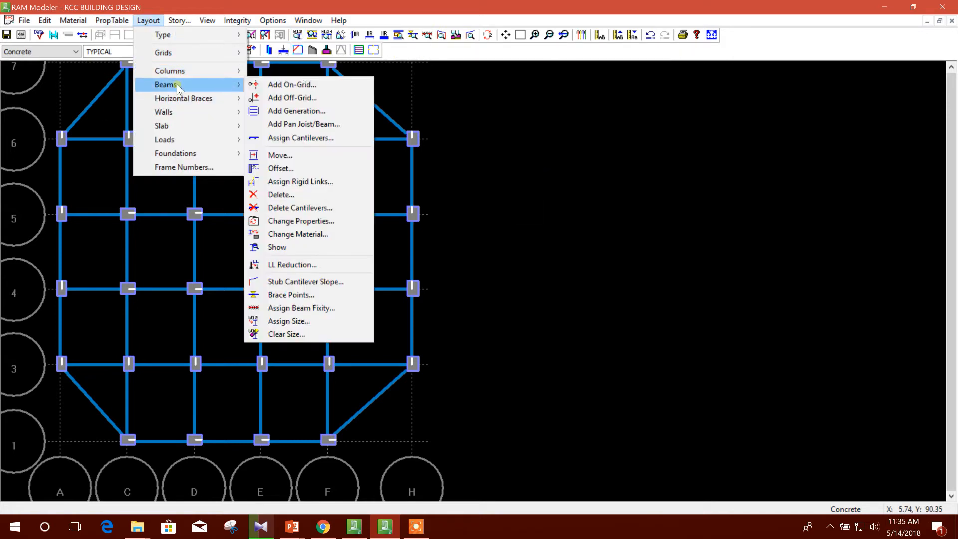
left_click(323, 324)
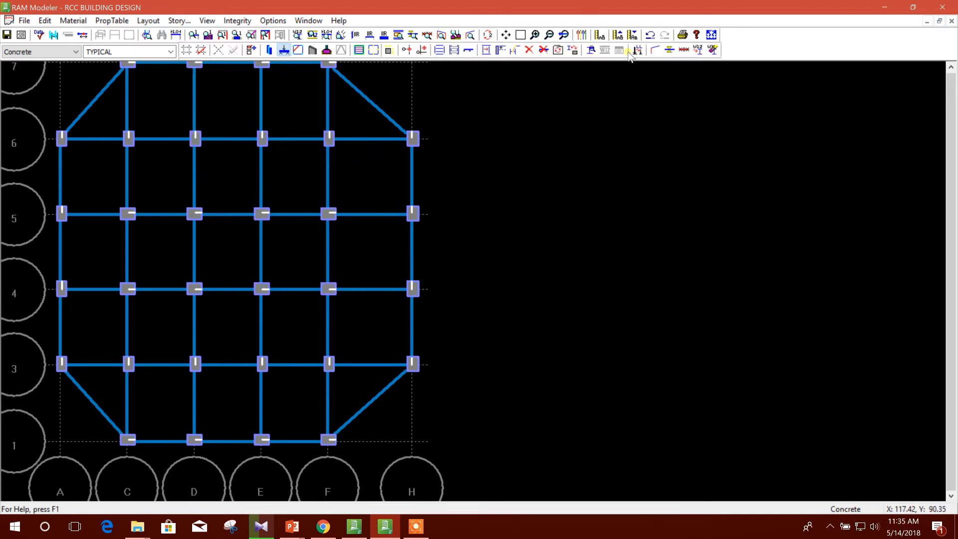
left_click(701, 53)
left_click_drag(477, 190, 595, 160)
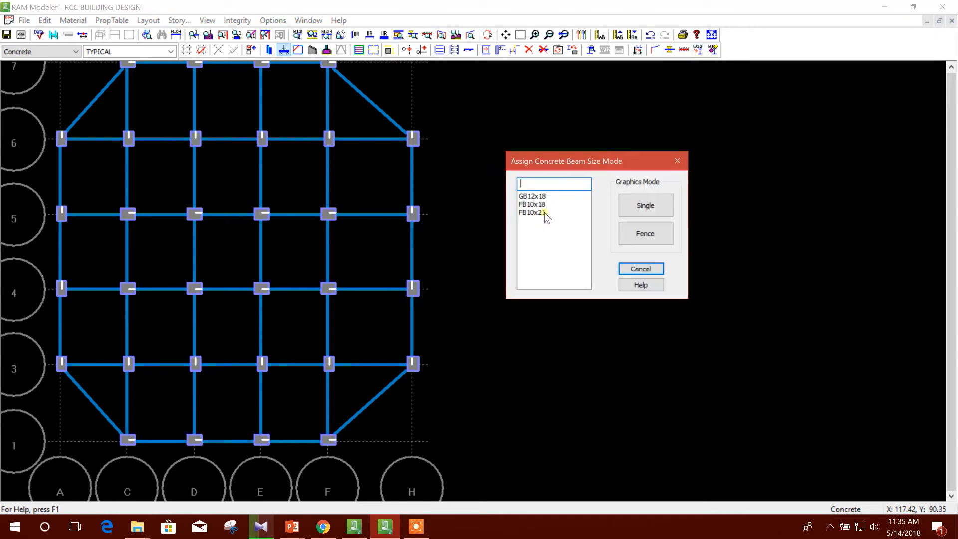
left_click(534, 196)
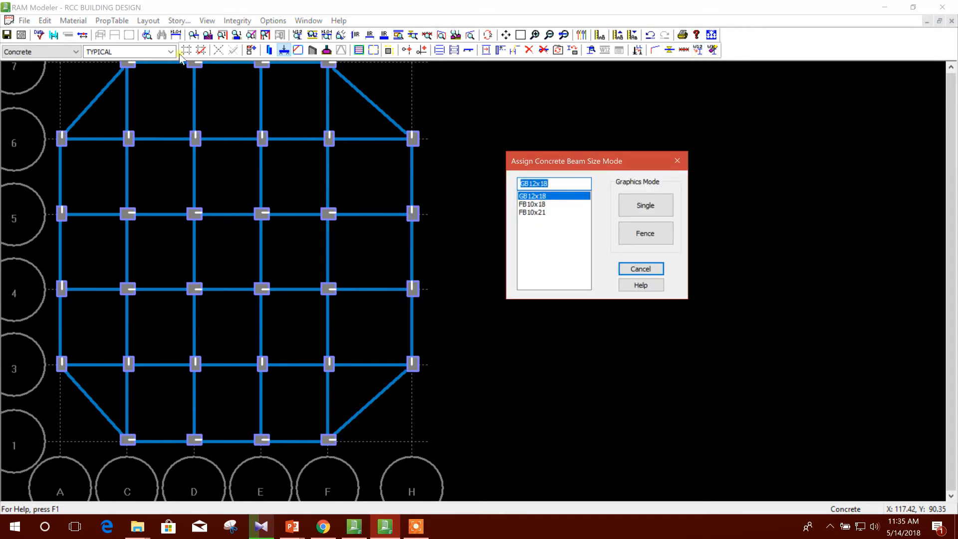
left_click(544, 205)
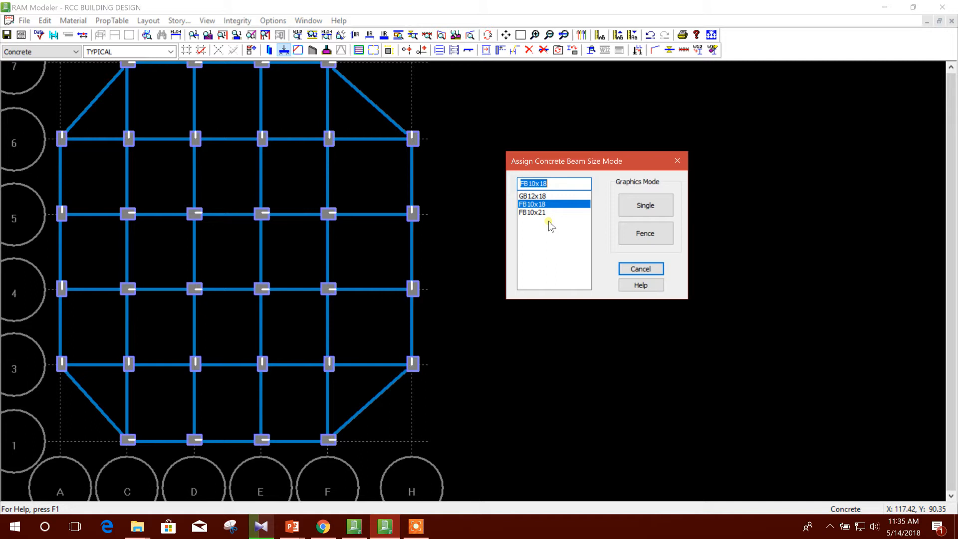
left_click(545, 213)
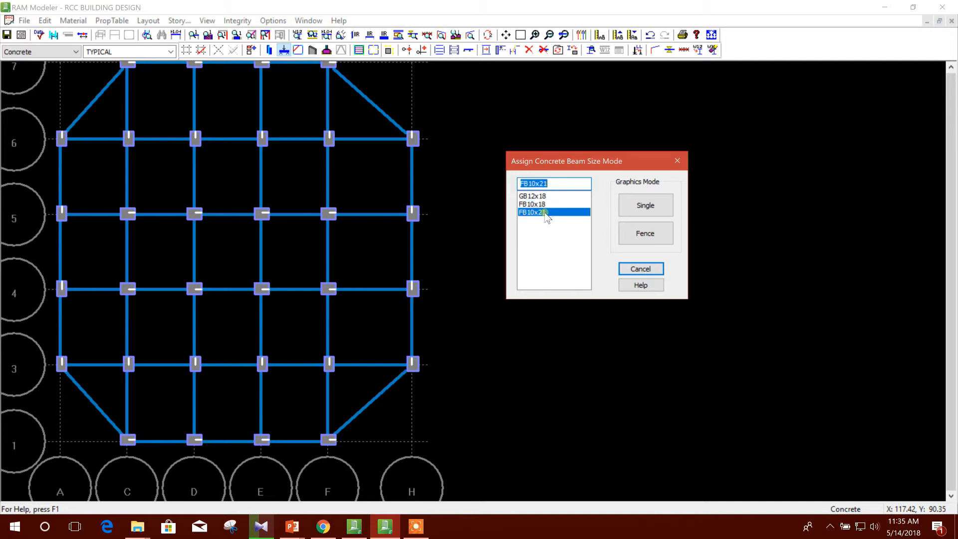
key("Up")
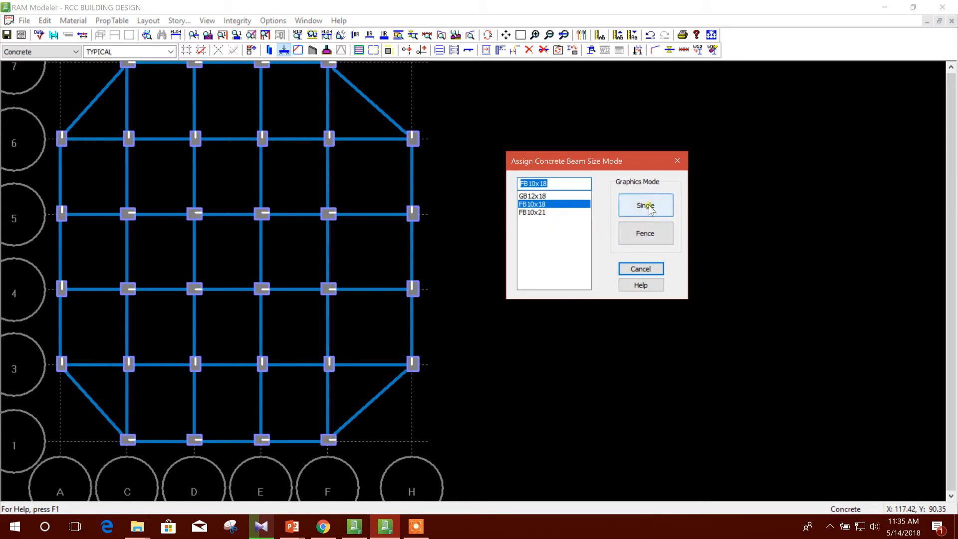
left_click(644, 233)
left_click_drag(98, 62, 385, 82)
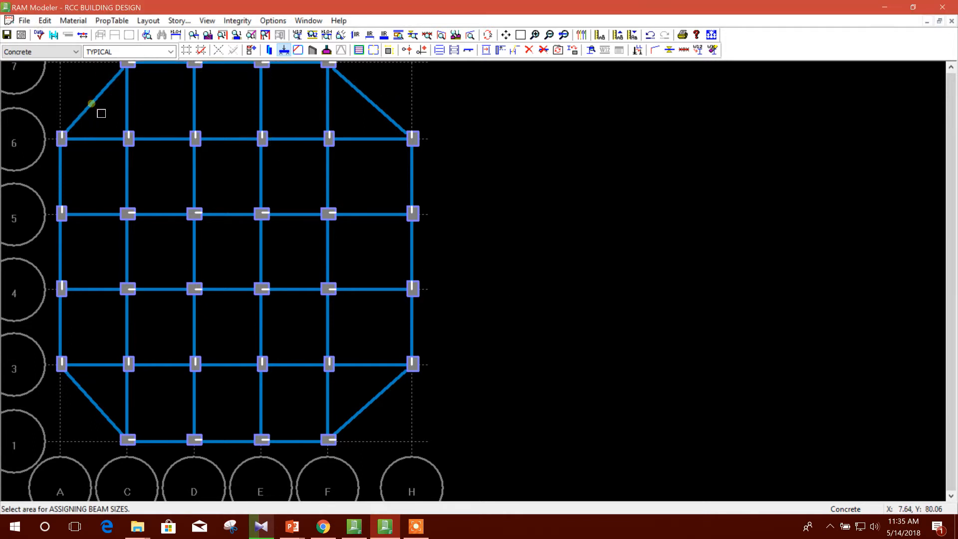
left_click_drag(52, 121, 414, 461)
left_click_drag(398, 116, 506, 413)
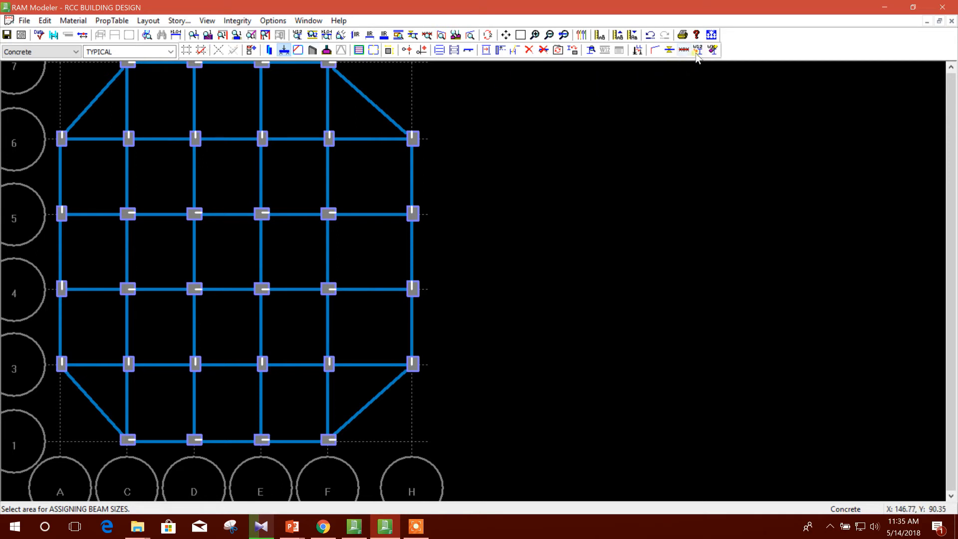
Assign size FB10x18 individually to the remaining perimeter beams and display the beam sizes on the plan
left_click(697, 50)
left_click_drag(501, 185, 668, 171)
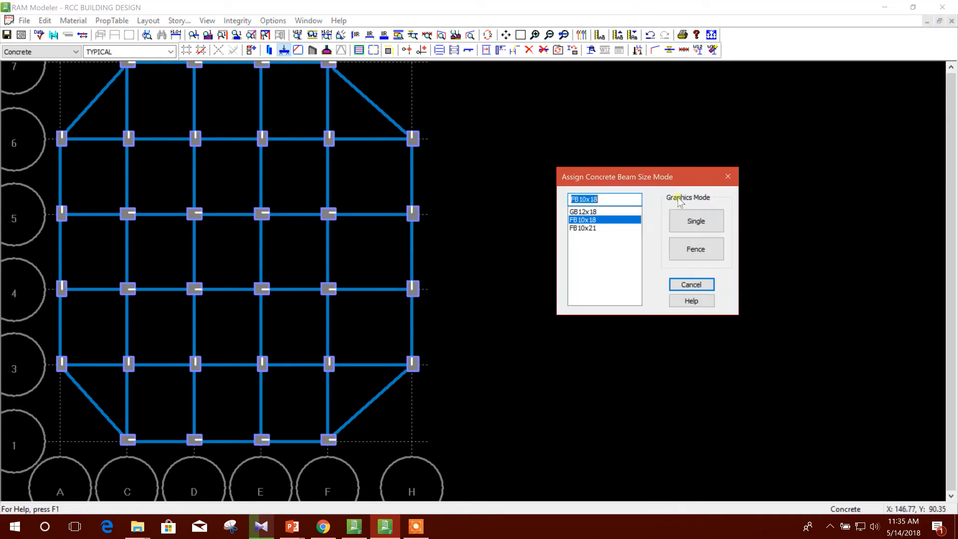
left_click(703, 222)
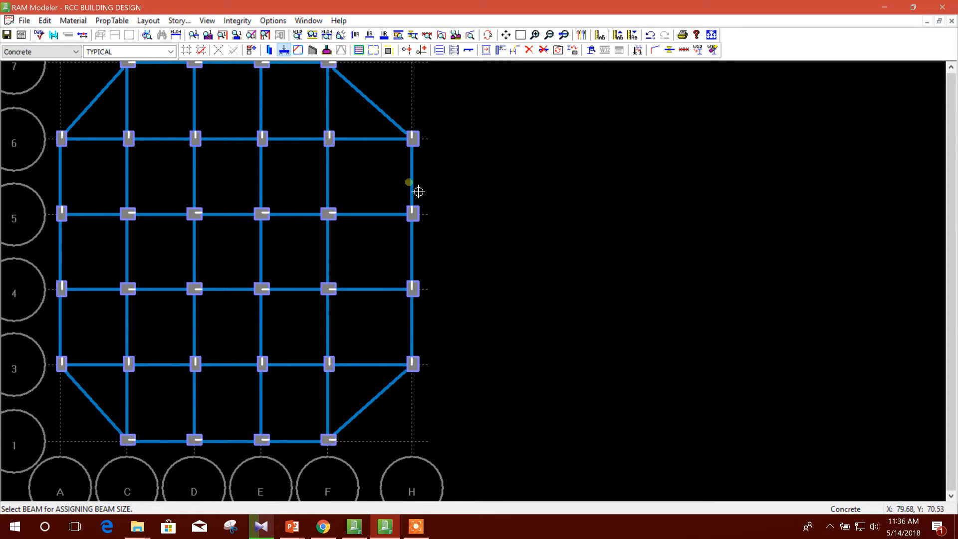
left_click(298, 35)
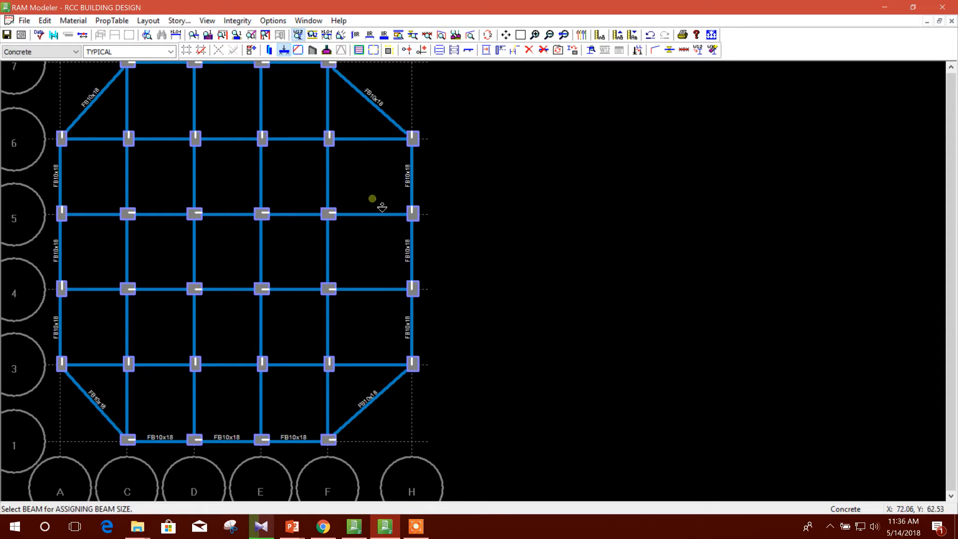
scroll(365, 321, "up", 1)
scroll(366, 320, "down", 1)
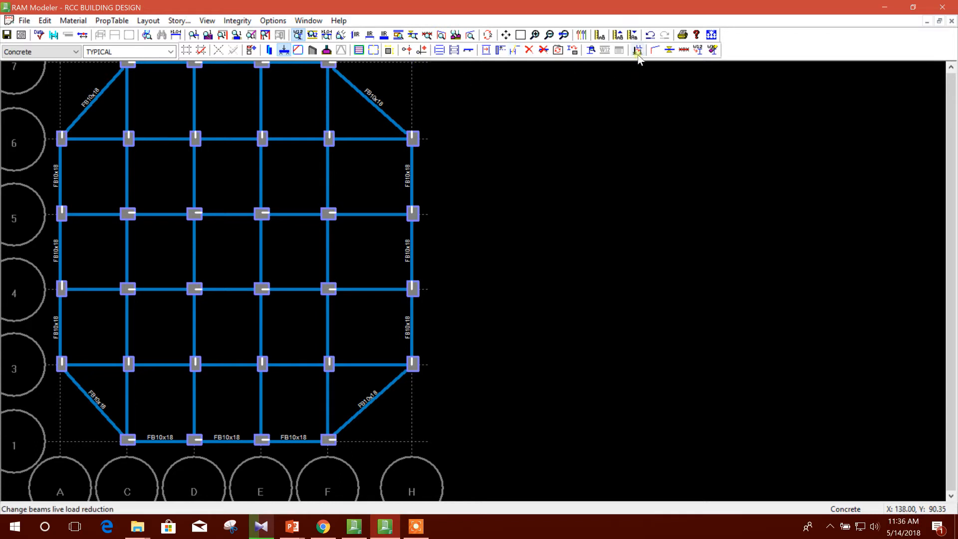
Assign size FB10x21 by fence to the beams running along lines 3, 4, 5 and 6 from A to H
left_click(698, 50)
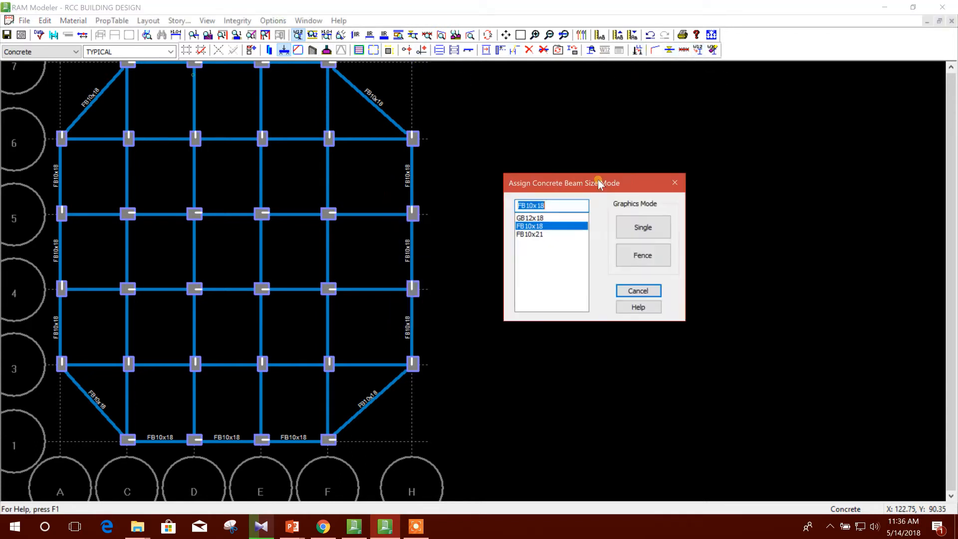
left_click(546, 234)
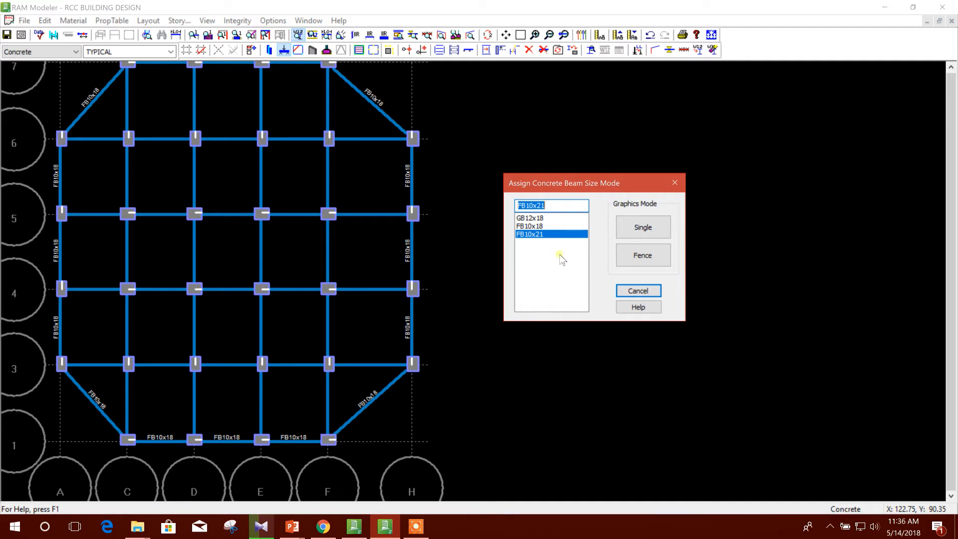
left_click(637, 255)
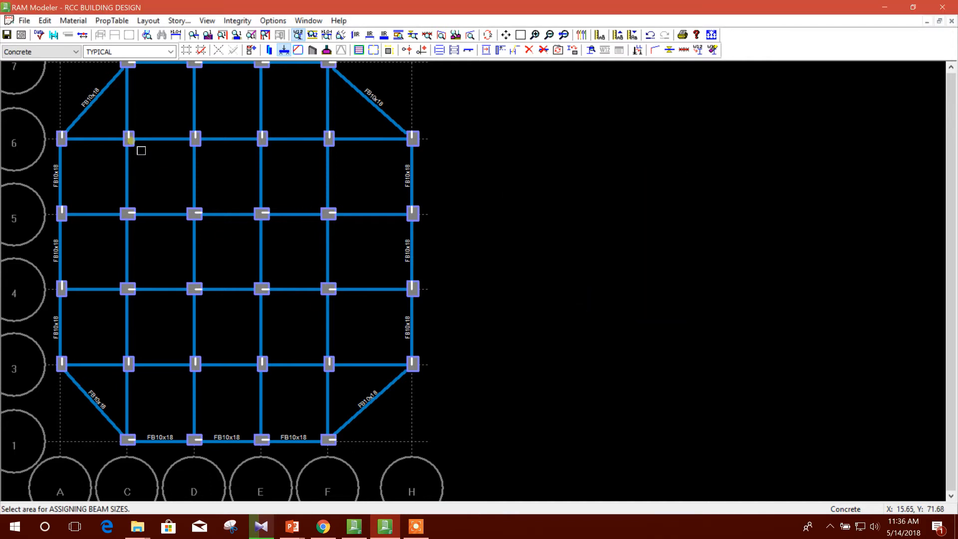
left_click_drag(55, 128, 429, 172)
left_click_drag(44, 198, 486, 239)
left_click_drag(44, 278, 509, 321)
left_click_drag(45, 346, 600, 391)
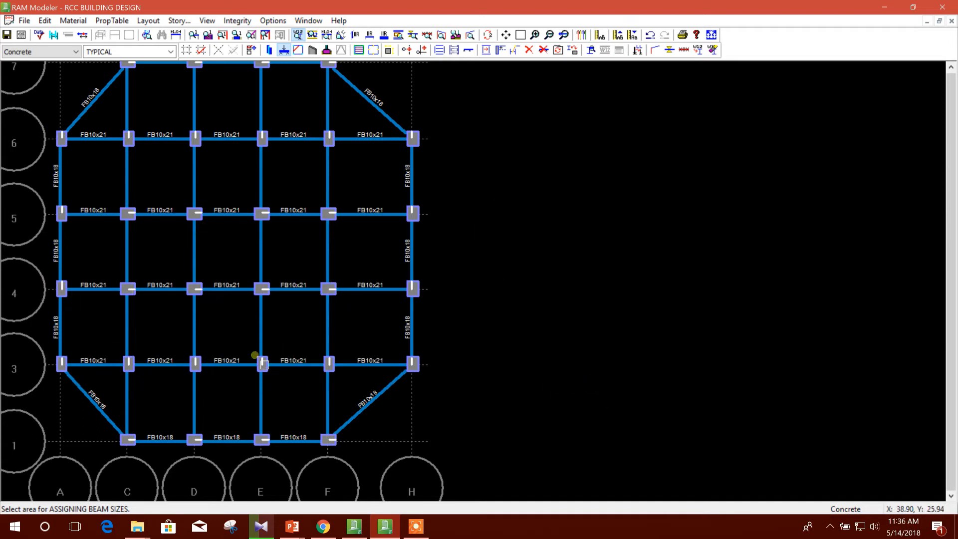
Assign size FB10x21 by fence to the beams running along grids C, D, E and F between lines 1 and 7
left_click_drag(112, 62, 177, 449)
left_click_drag(177, 62, 233, 454)
left_click_drag(249, 63, 284, 437)
left_click_drag(312, 64, 329, 451)
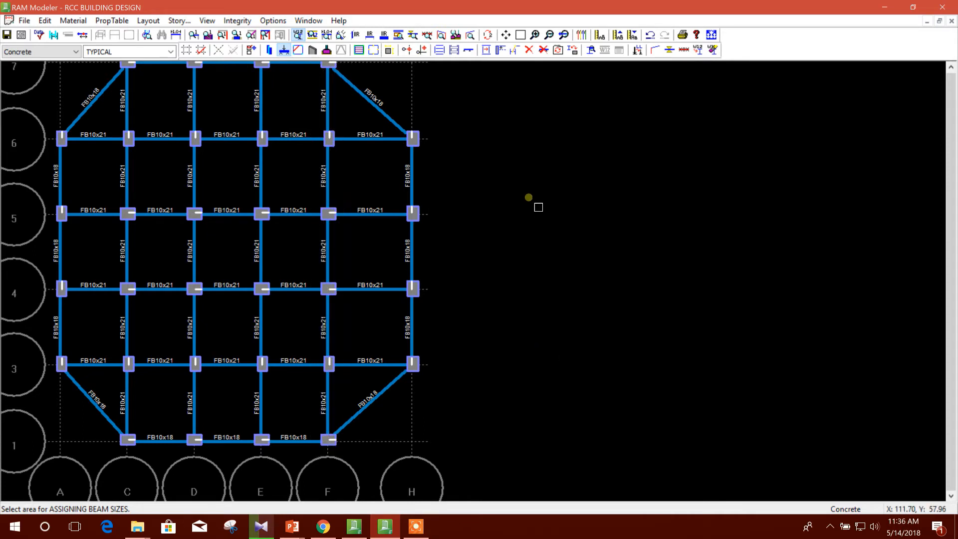
key("Escape")
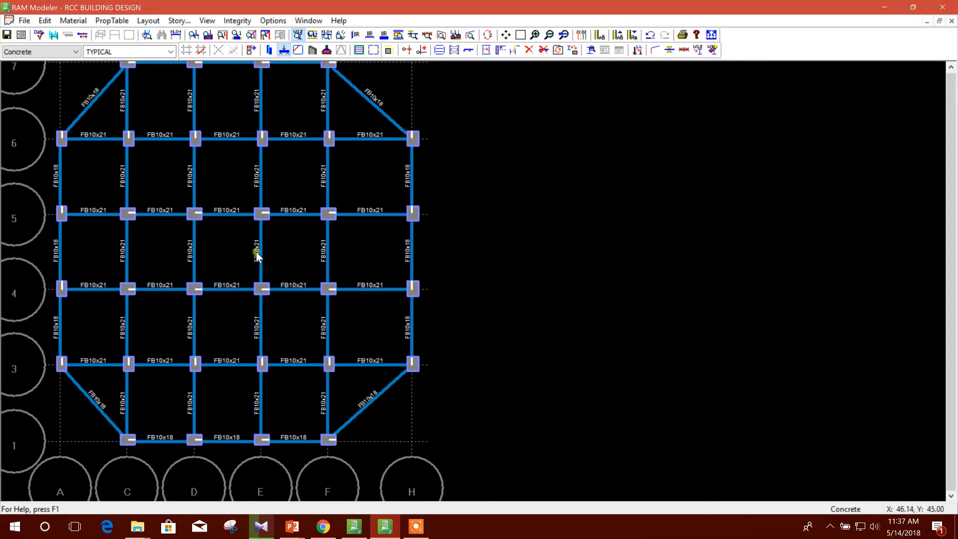
Delete single beams between grids D and E on lines 1, 4 and 5, and the grid E beam between lines 4 and 5
left_click(144, 23)
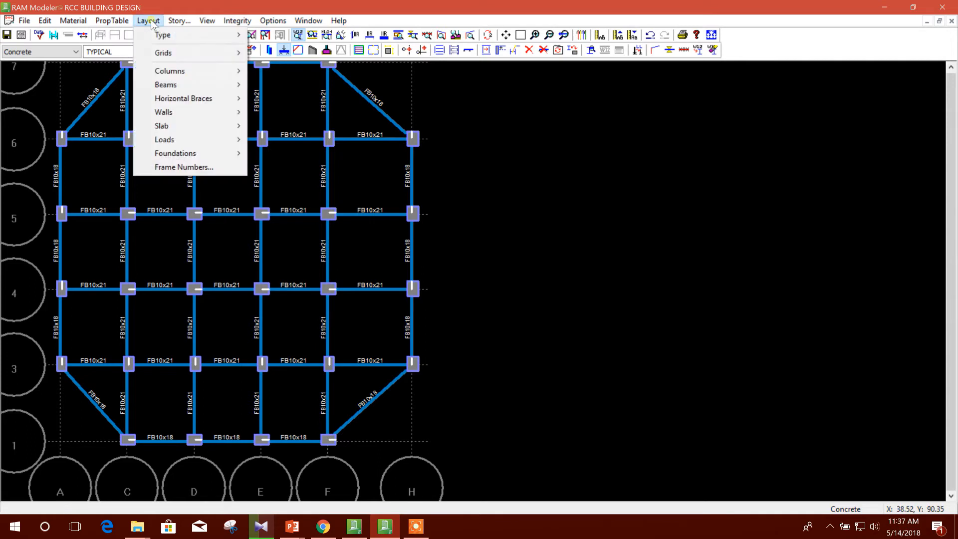
mouse_move(190, 118)
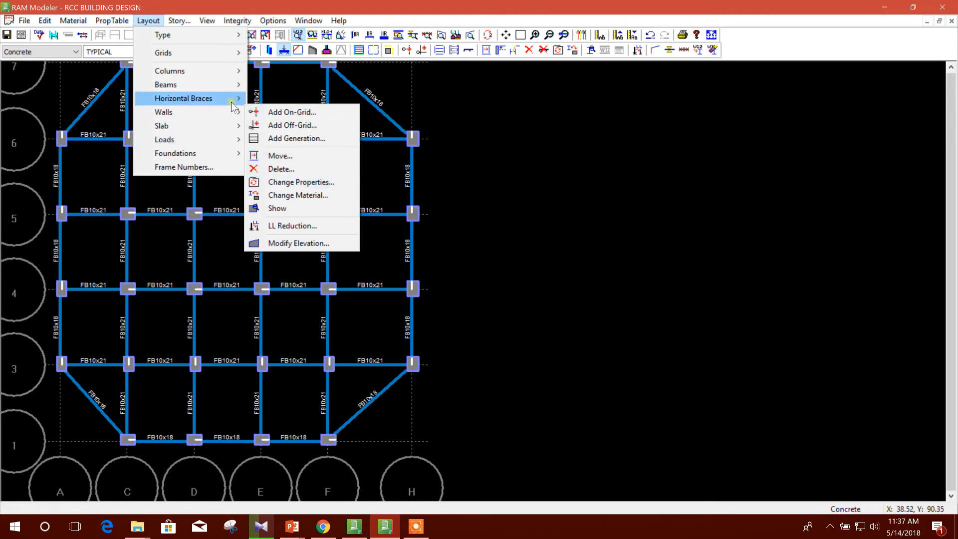
mouse_move(233, 86)
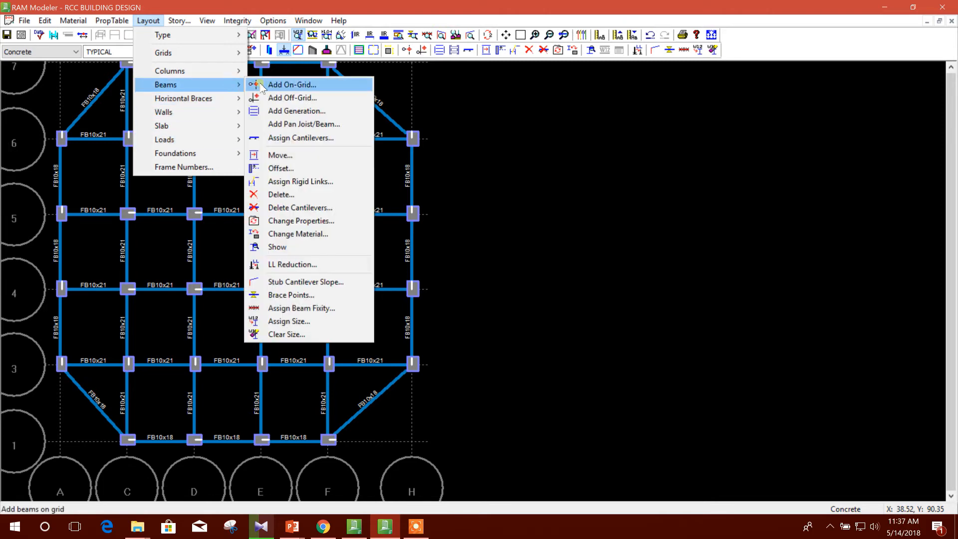
left_click(281, 194)
left_click_drag(458, 198, 562, 170)
left_click(560, 216)
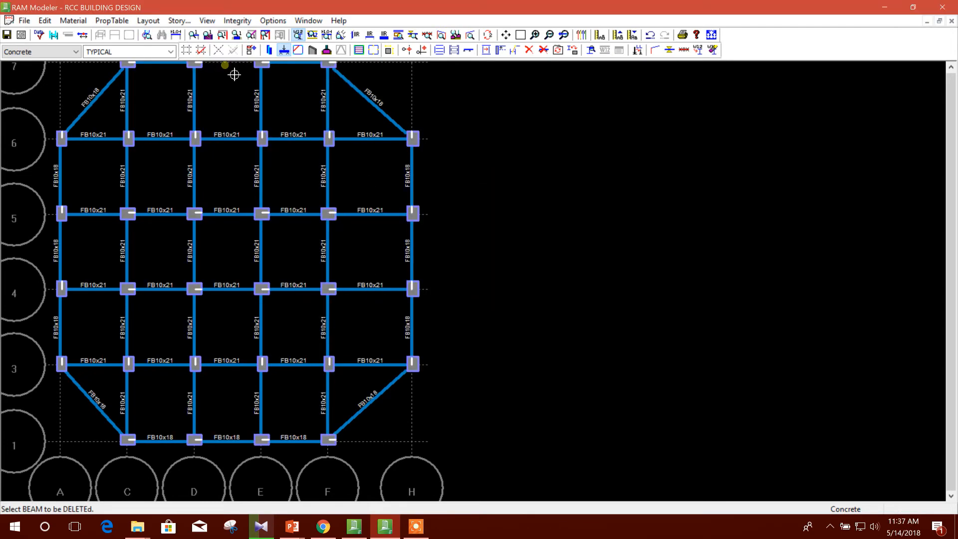
left_click(238, 451)
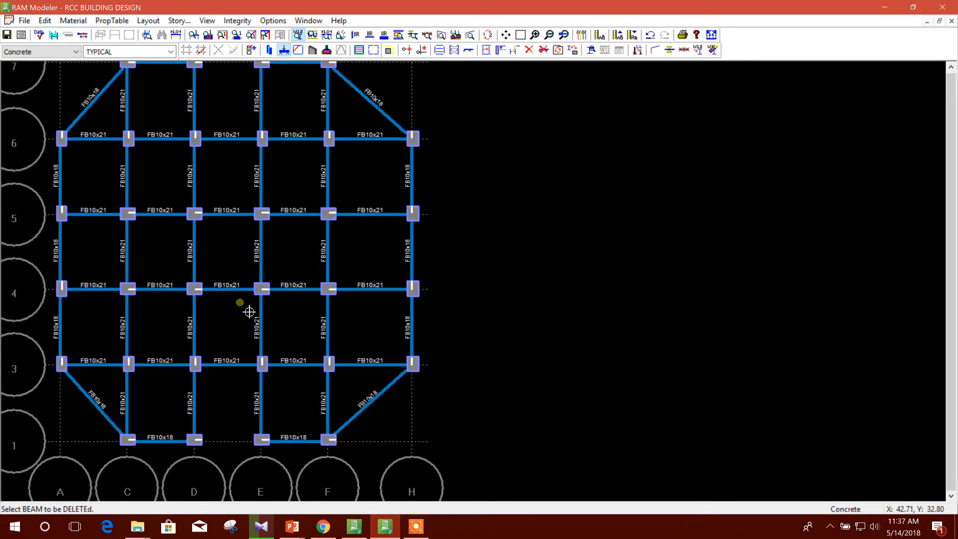
left_click(234, 215)
left_click(261, 245)
left_click(243, 291)
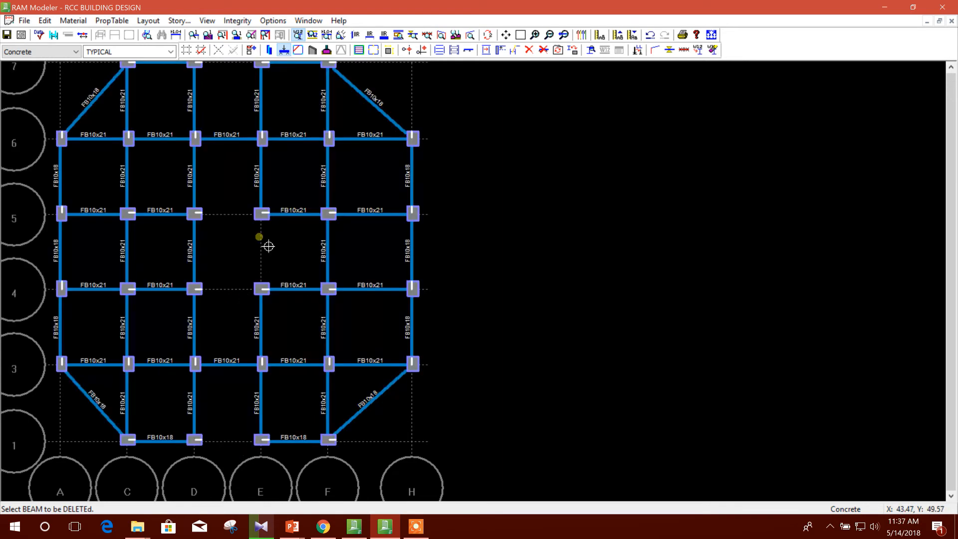
right_click(260, 254)
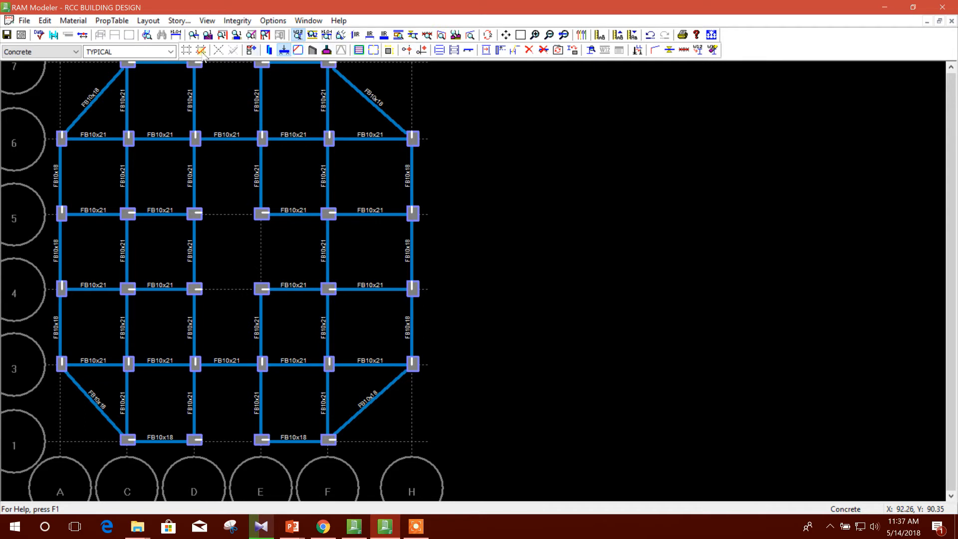
Set up an on-grid gravity concrete wall with 10 in thickness and an f'c of 3.5 ksi
left_click(111, 20)
mouse_move(151, 23)
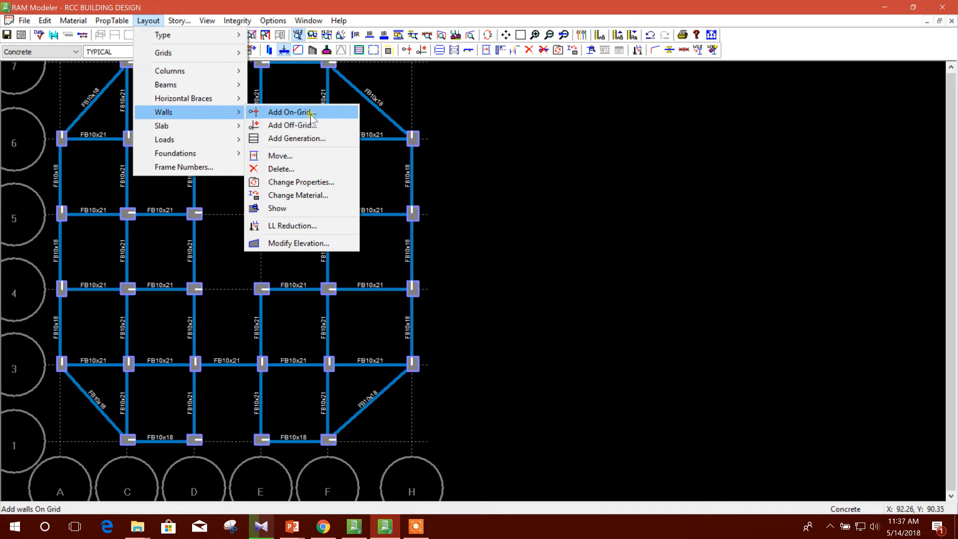
left_click(311, 115)
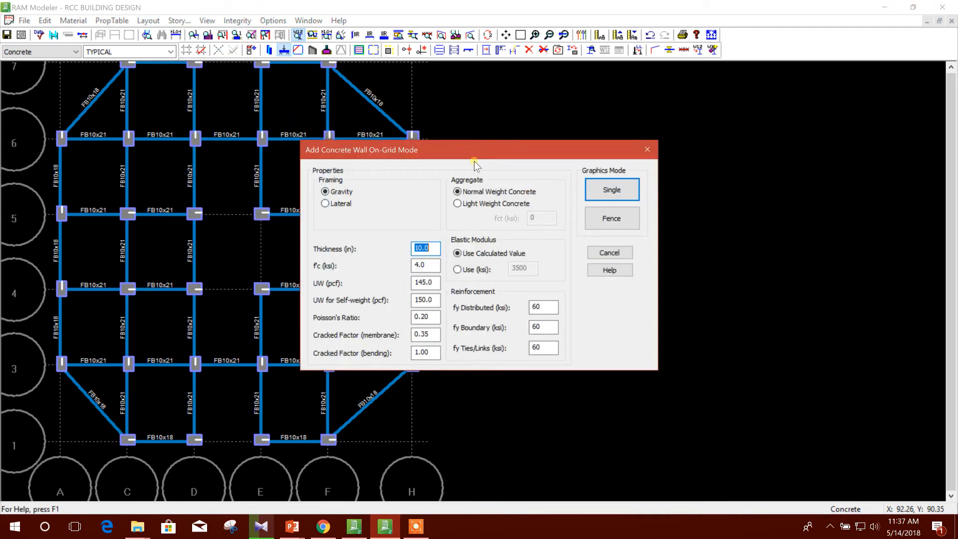
left_click_drag(474, 162, 562, 127)
left_click_drag(518, 221, 458, 228)
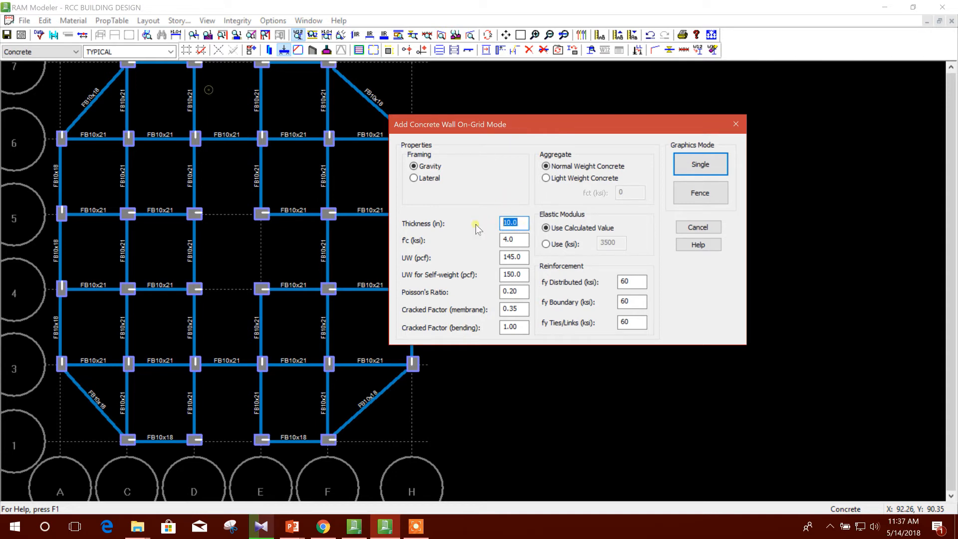
left_click_drag(517, 223, 486, 230)
key("Tab")
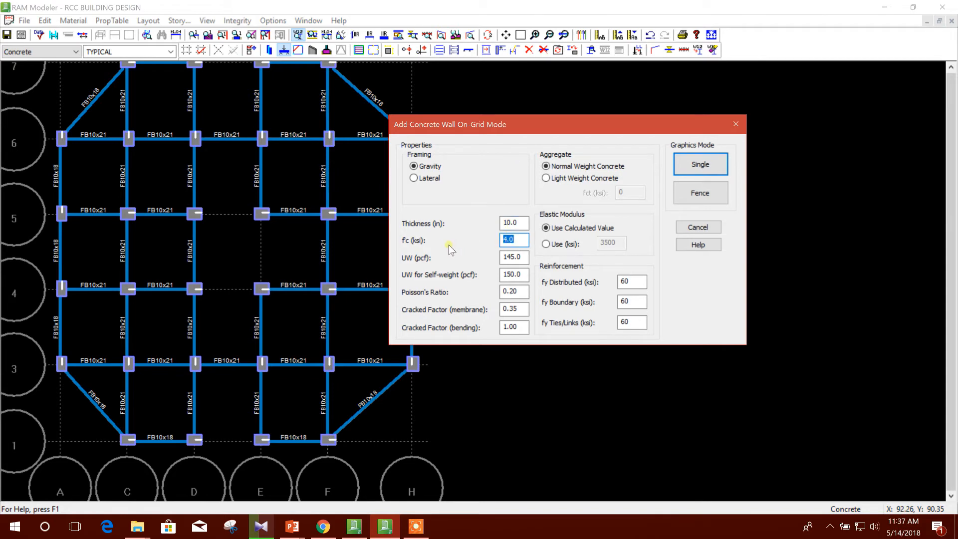
key("Tab")
key("Tab")
key("Tab")
key("Tab")
key("End")
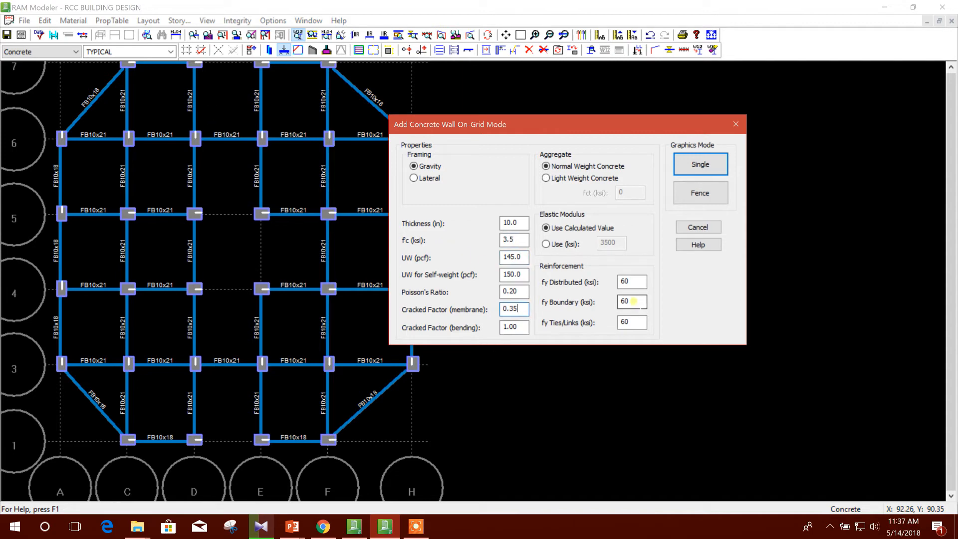
left_click(632, 283)
Try a single wall on line 5 from grid D to grid E, and undo it
left_click(700, 169)
left_click_drag(205, 214, 256, 213)
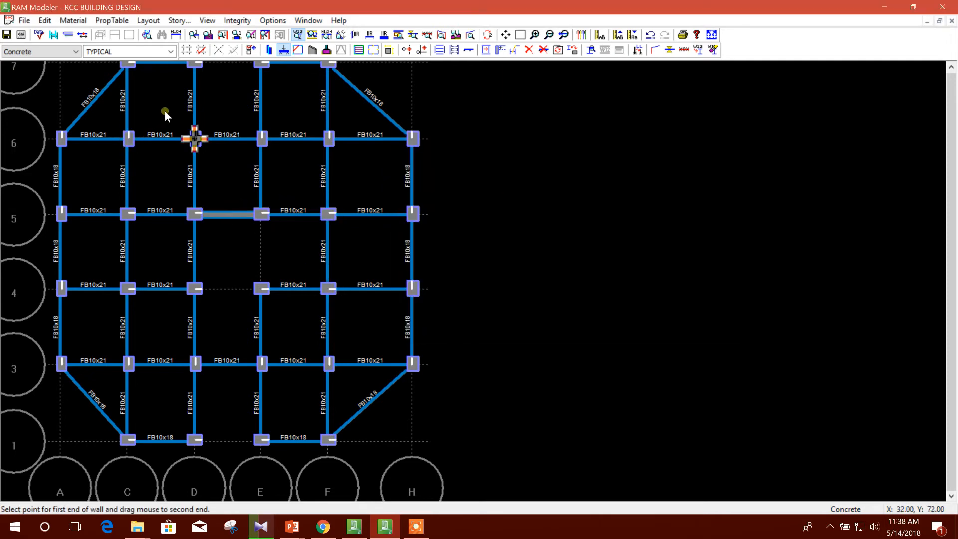
left_click(651, 36)
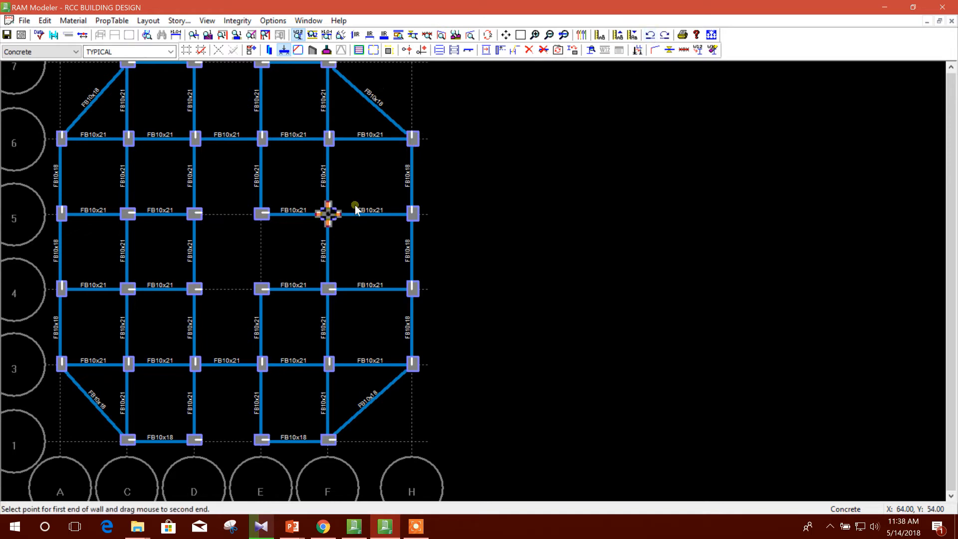
Add a single on-grid lateral concrete wall, 10 in thick with f'c 3.5 ksi, on line 5 from grid D to grid E
left_click(149, 22)
left_click(489, 176)
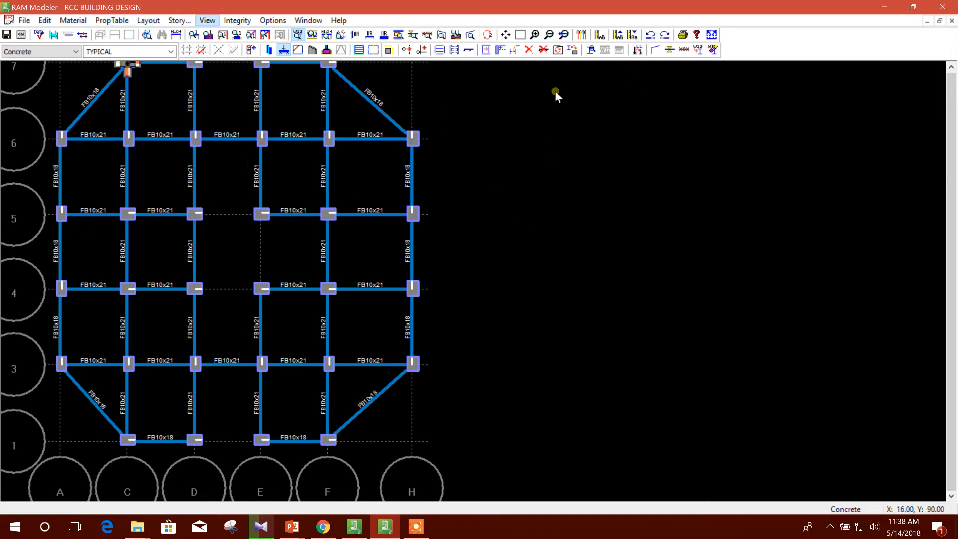
left_click(148, 21)
mouse_move(190, 115)
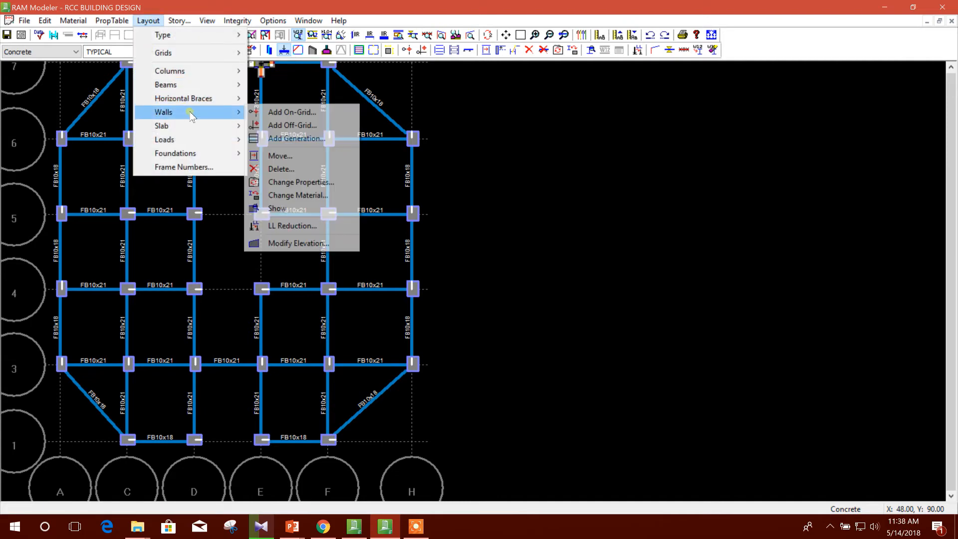
left_click(321, 114)
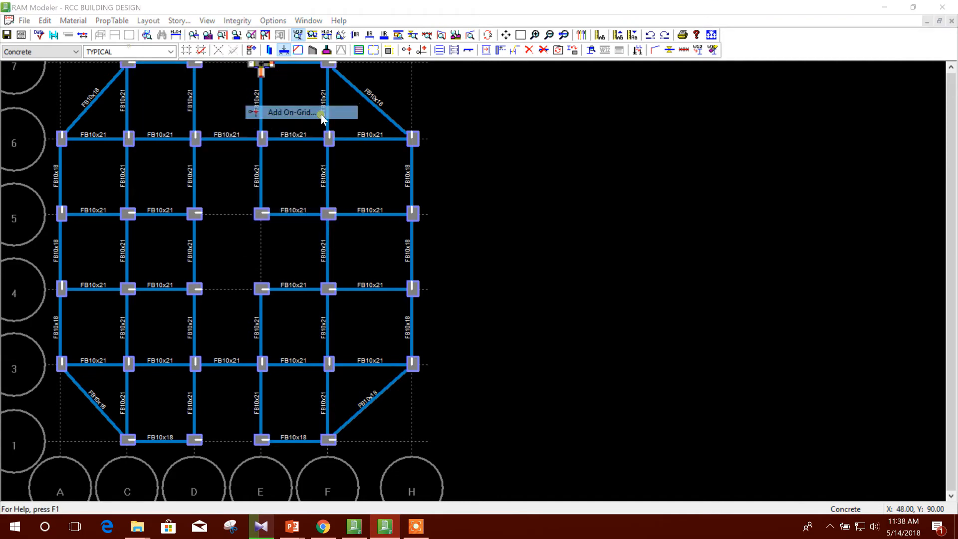
left_click_drag(524, 158, 708, 136)
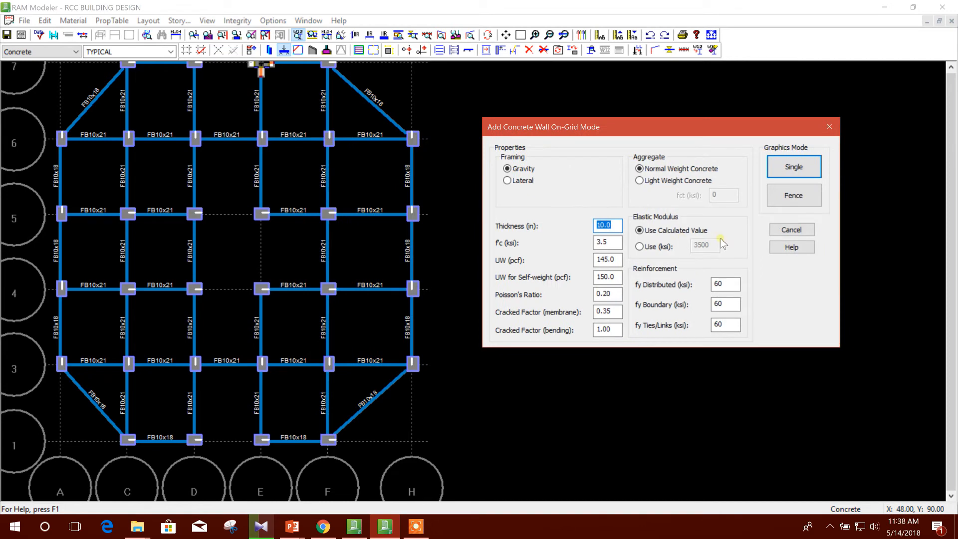
left_click(519, 177)
left_click_drag(555, 128, 517, 122)
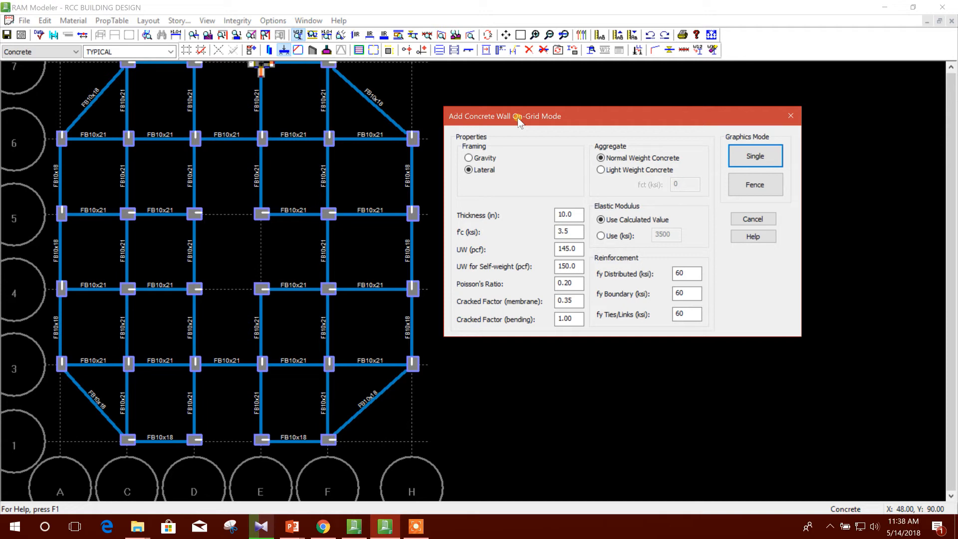
left_click(574, 231)
left_click(767, 163)
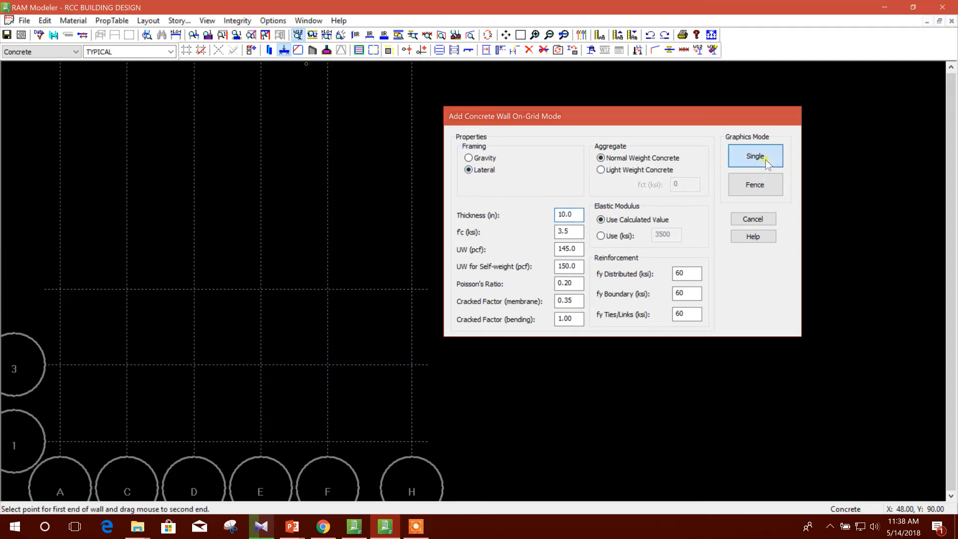
left_click_drag(196, 214, 255, 224)
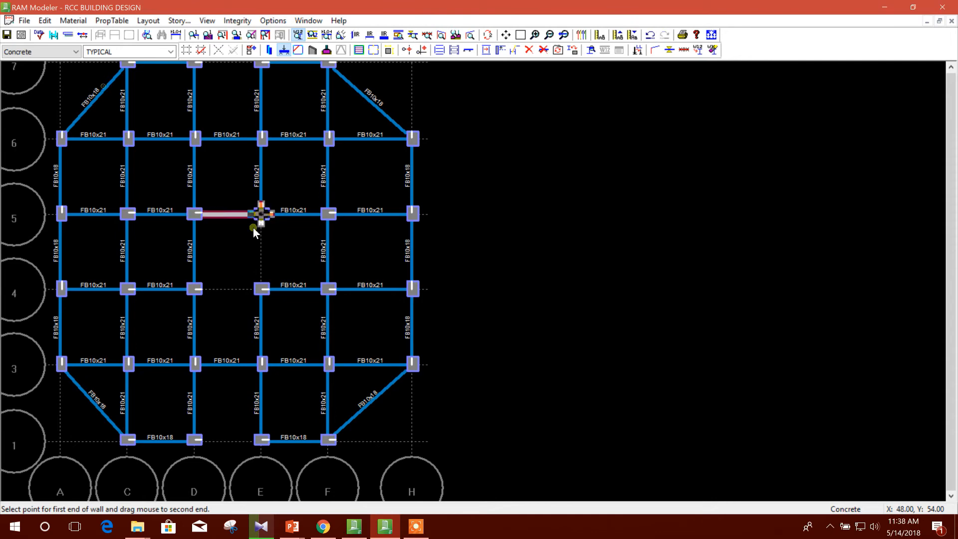
Add lateral walls by fence on grid E between lines 4 and 5, and between grids D and E on lines 4, 1 and 7
left_click(149, 20)
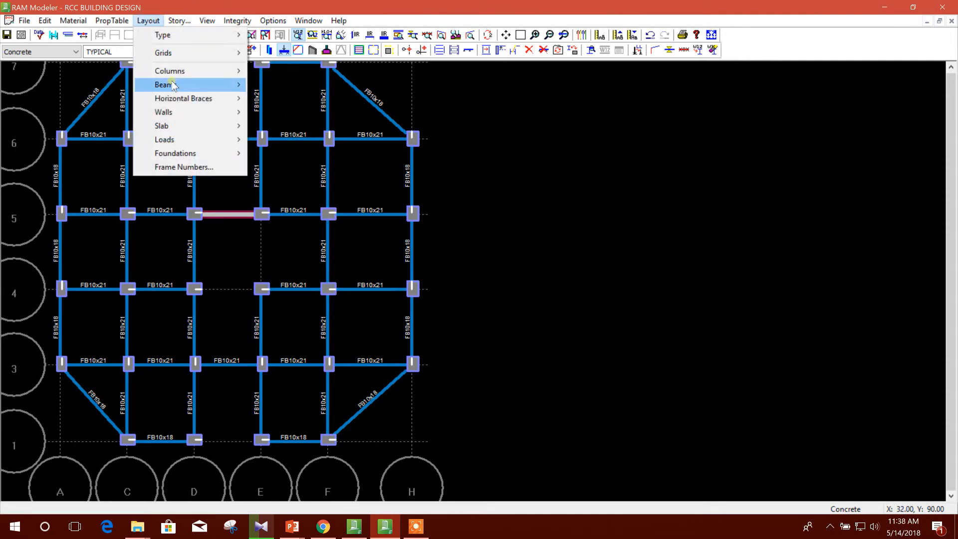
mouse_move(183, 115)
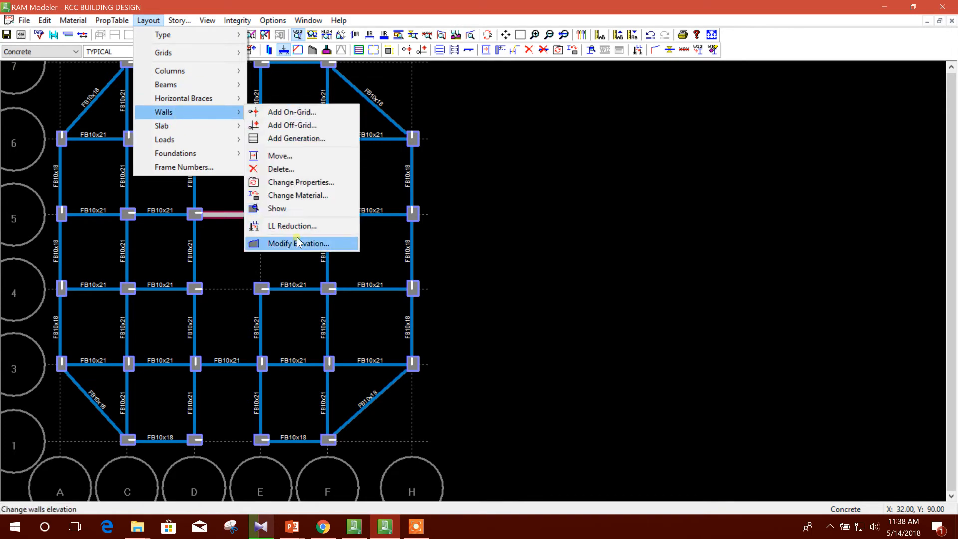
left_click(317, 114)
left_click(612, 188)
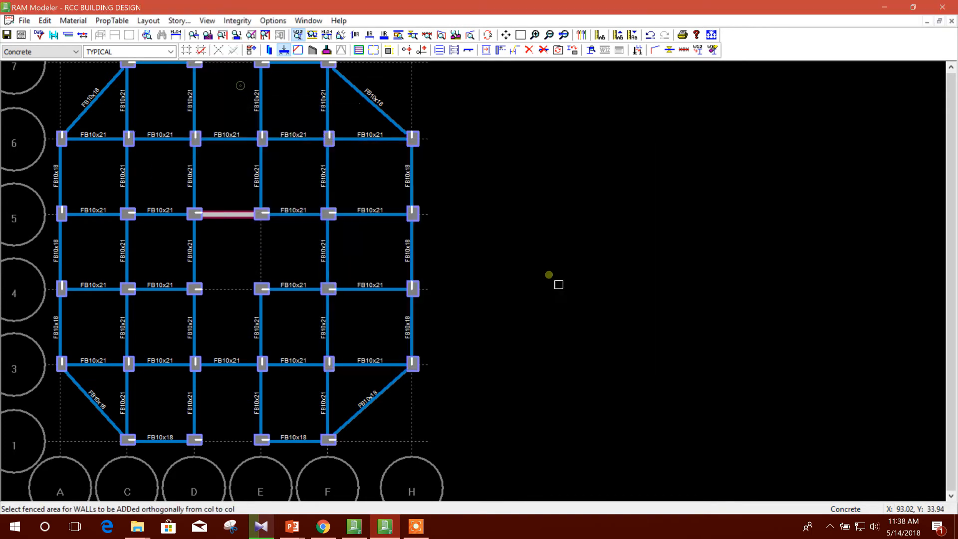
left_click_drag(248, 192, 282, 295)
left_click_drag(152, 272, 275, 307)
left_click_drag(163, 427, 185, 445)
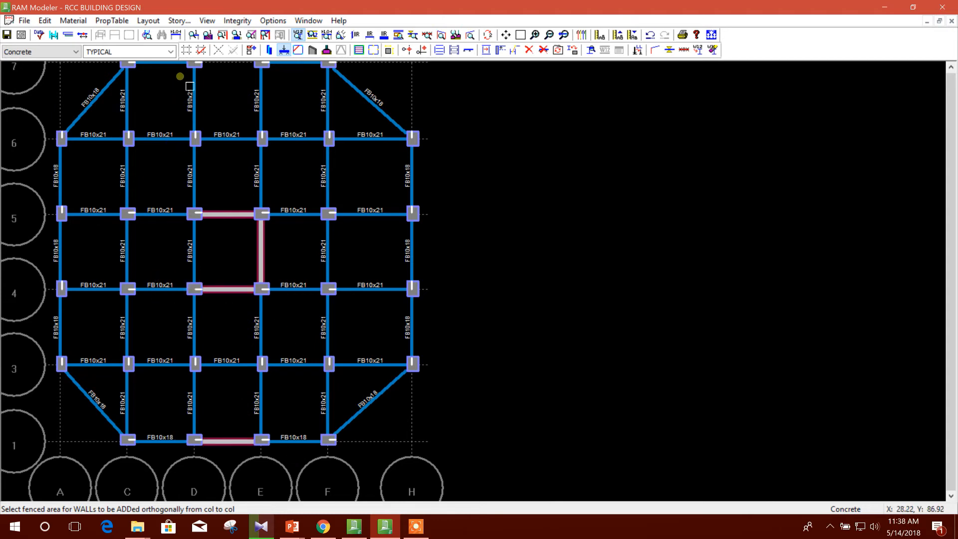
left_click_drag(190, 71, 276, 79)
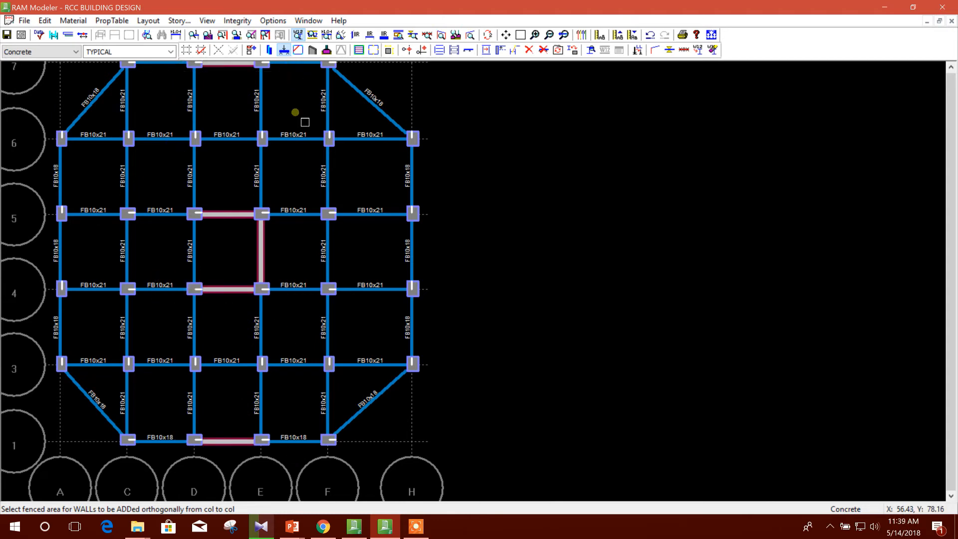
key("Escape")
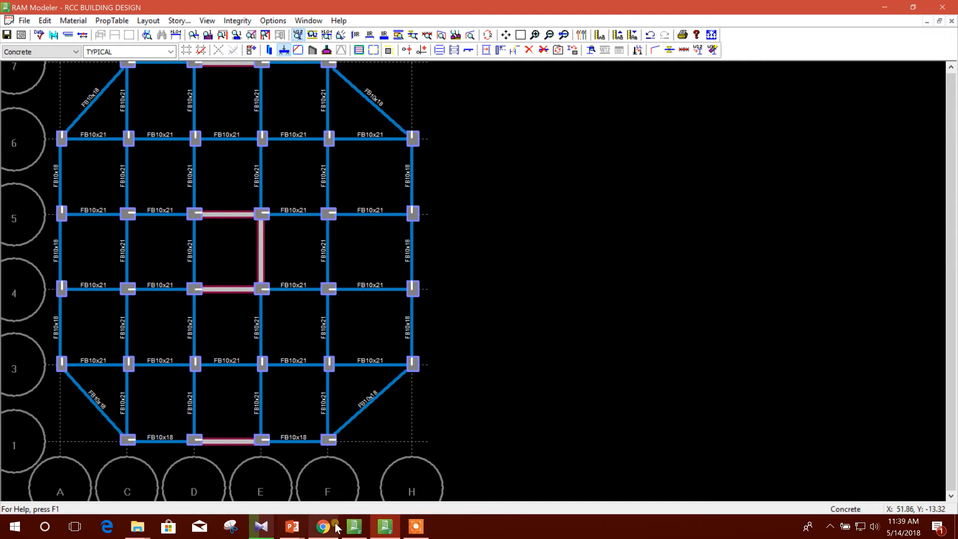
Switch to the PowerPoint slide show and advance to slide 4 to review the continued modeling steps
mouse_move(292, 525)
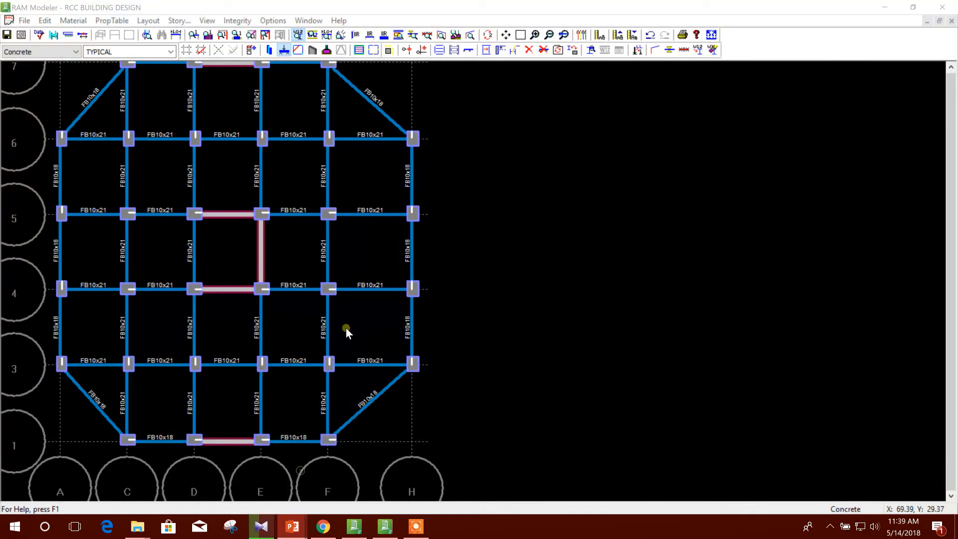
left_click(445, 442)
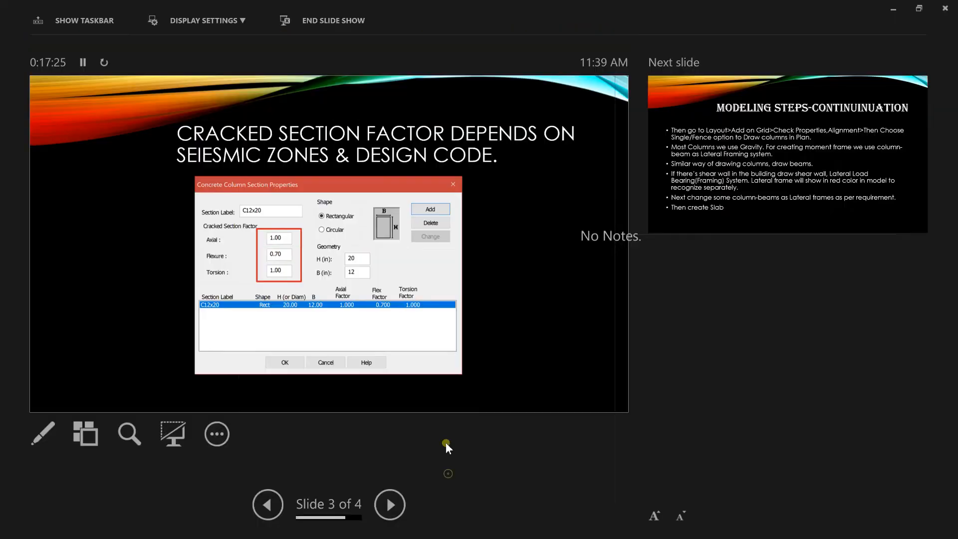
left_click(382, 323)
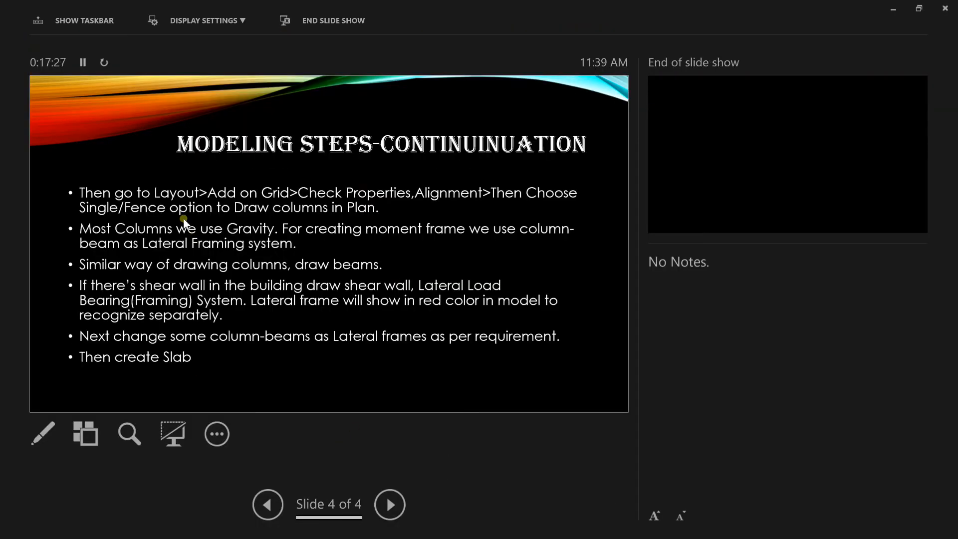
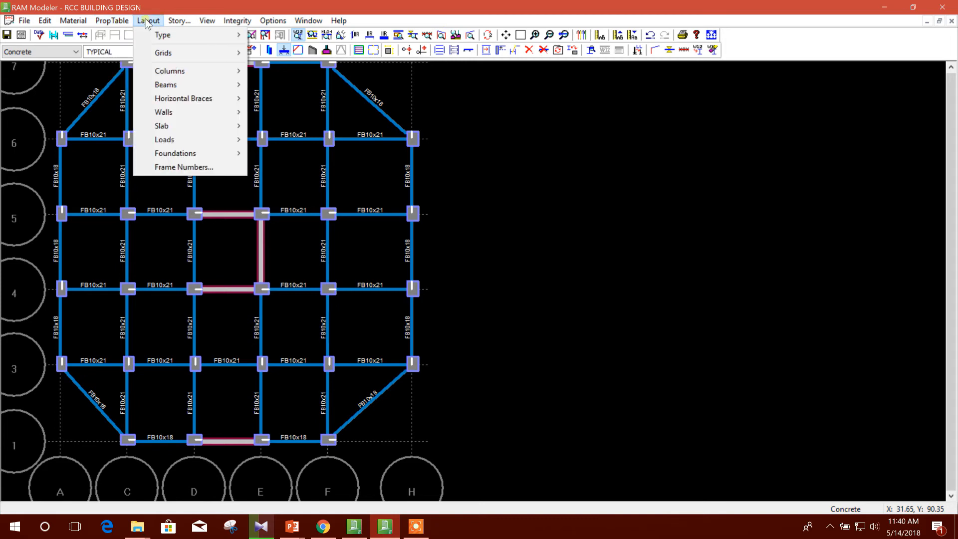
Change the framing of the columns on grids A and H from line 3 to line 6 to Lateral by fence
mouse_move(200, 77)
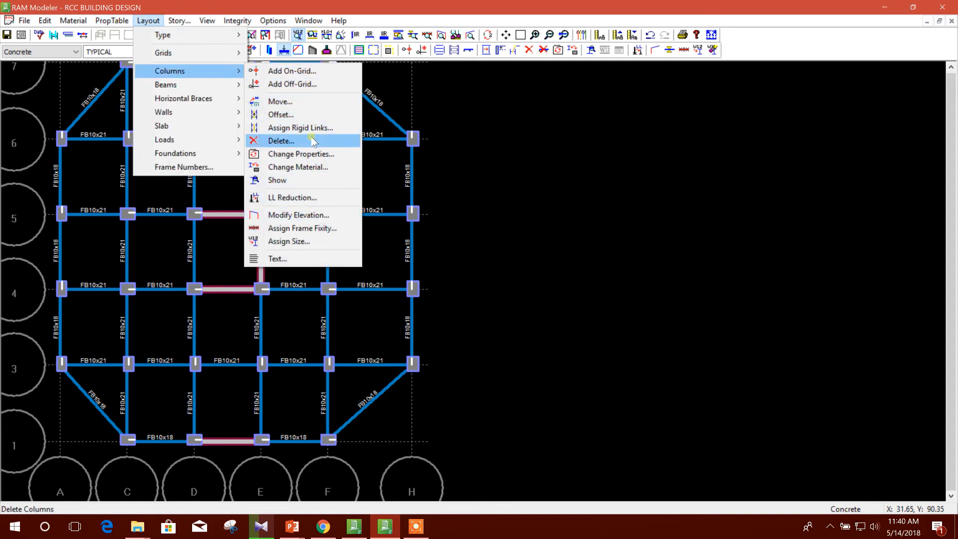
left_click(333, 158)
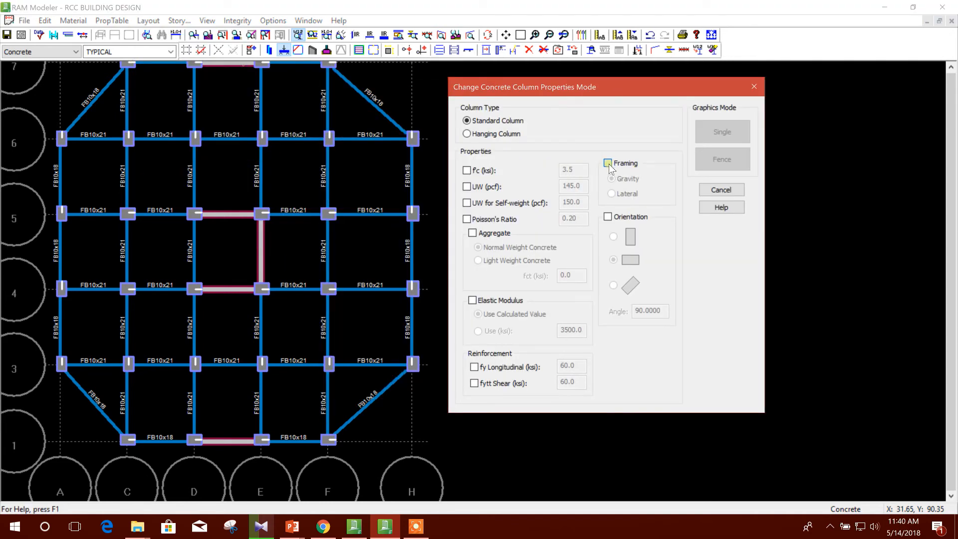
left_click(608, 164)
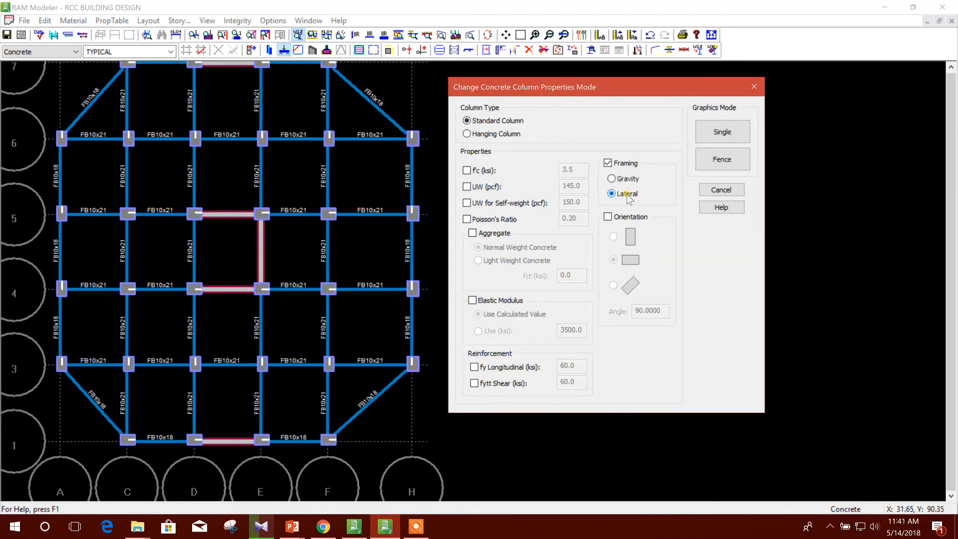
left_click(721, 160)
left_click_drag(40, 124, 105, 254)
left_click_drag(41, 280, 83, 388)
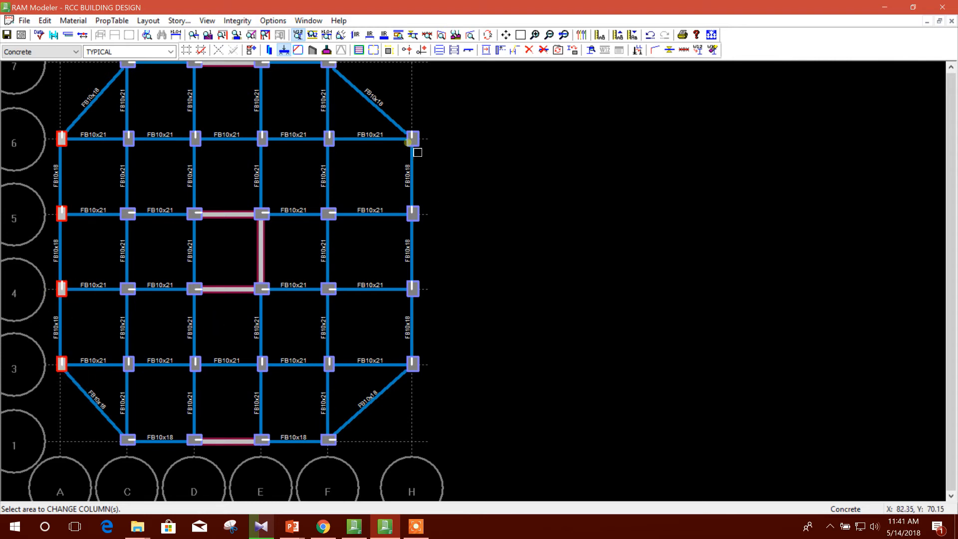
left_click_drag(398, 117, 456, 237)
left_click_drag(391, 265, 455, 378)
right_click(502, 214)
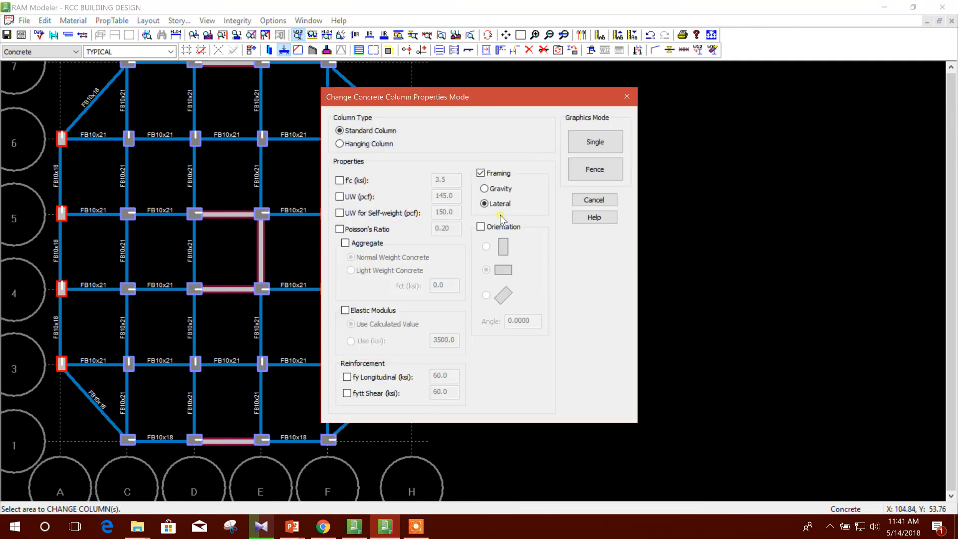
left_click(584, 151)
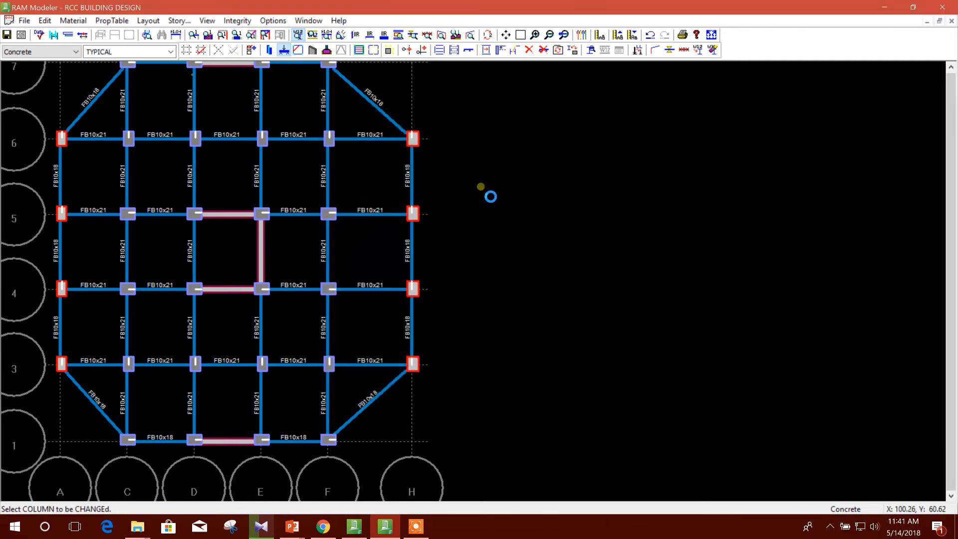
right_click(490, 198)
left_click(518, 288)
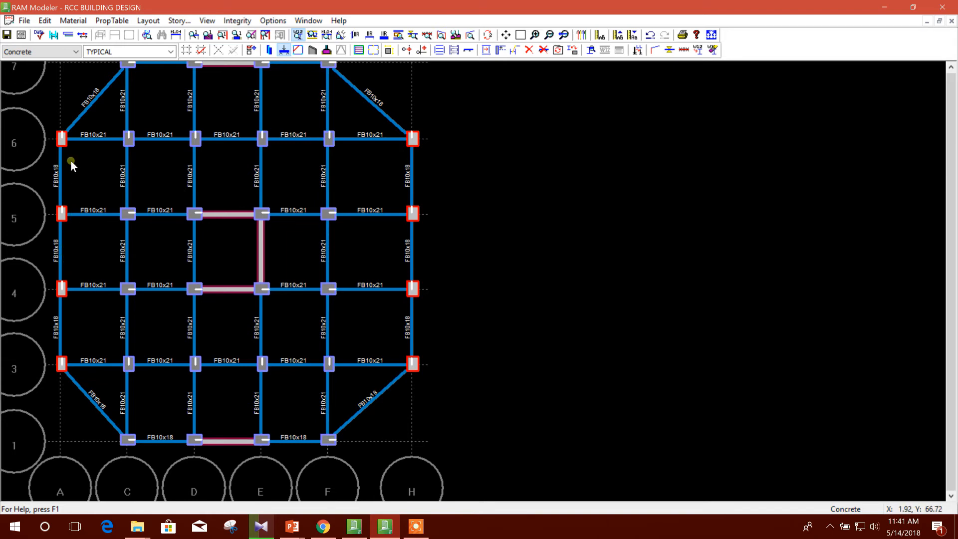
Change the beams on grids A and H between lines 5 and 6 and between lines 3 and 4 to Lateral framing by fence
left_click(152, 22)
mouse_move(189, 85)
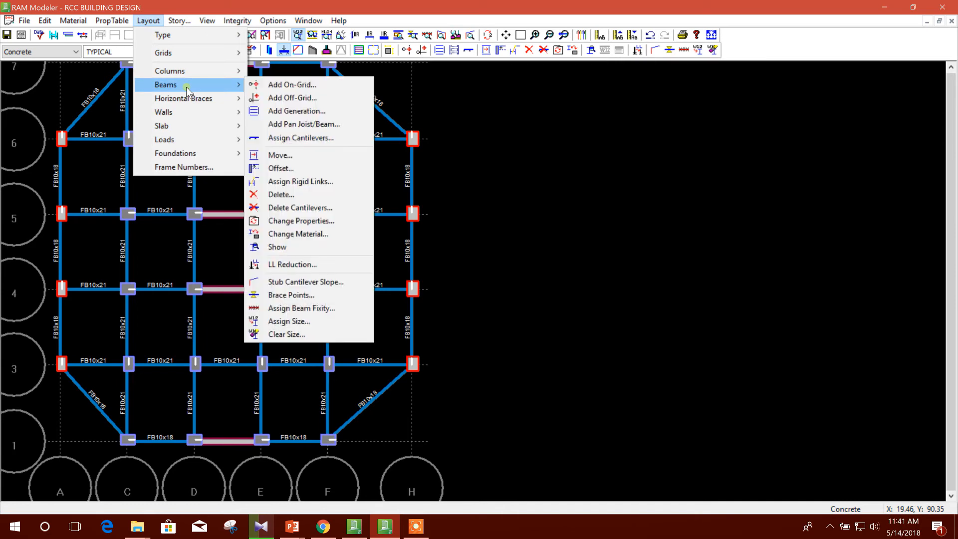
left_click(319, 220)
left_click_drag(465, 104, 564, 93)
left_click(497, 125)
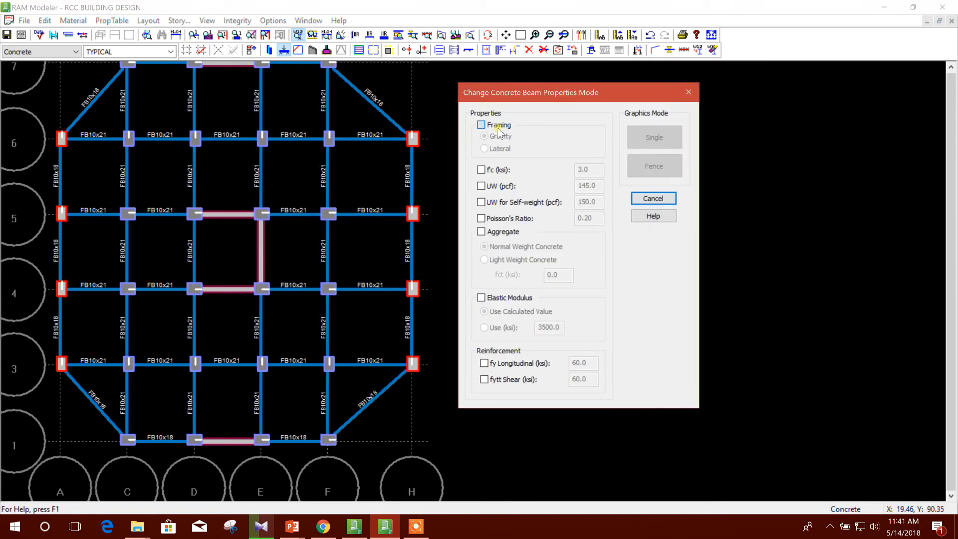
left_click(497, 149)
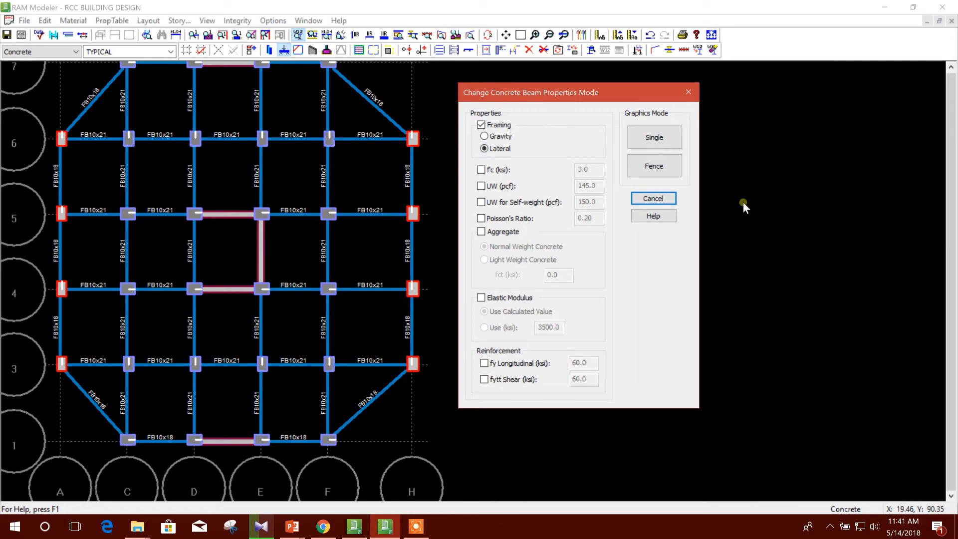
left_click(662, 171)
left_click_drag(45, 123, 106, 240)
left_click_drag(51, 300, 80, 356)
left_click_drag(405, 125, 470, 225)
left_click_drag(402, 278, 470, 397)
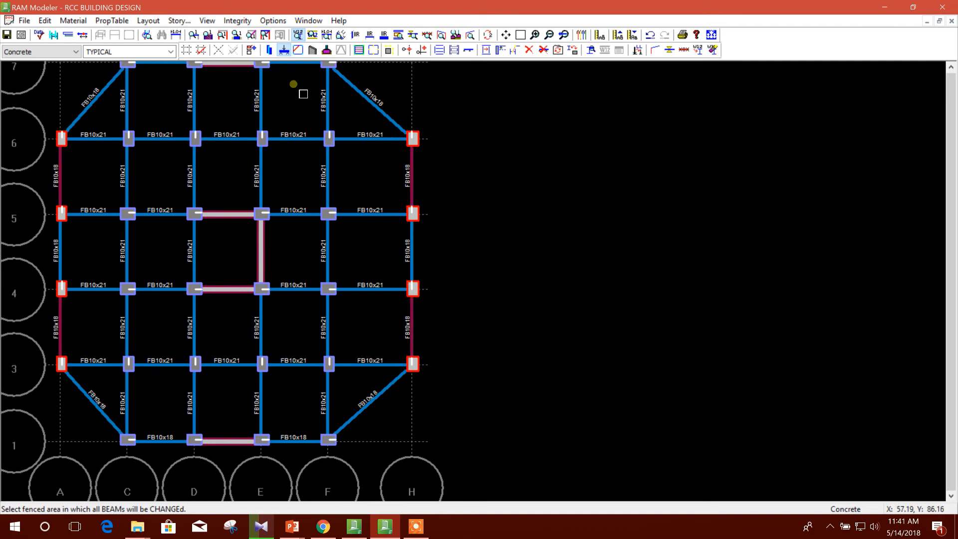
key("Escape")
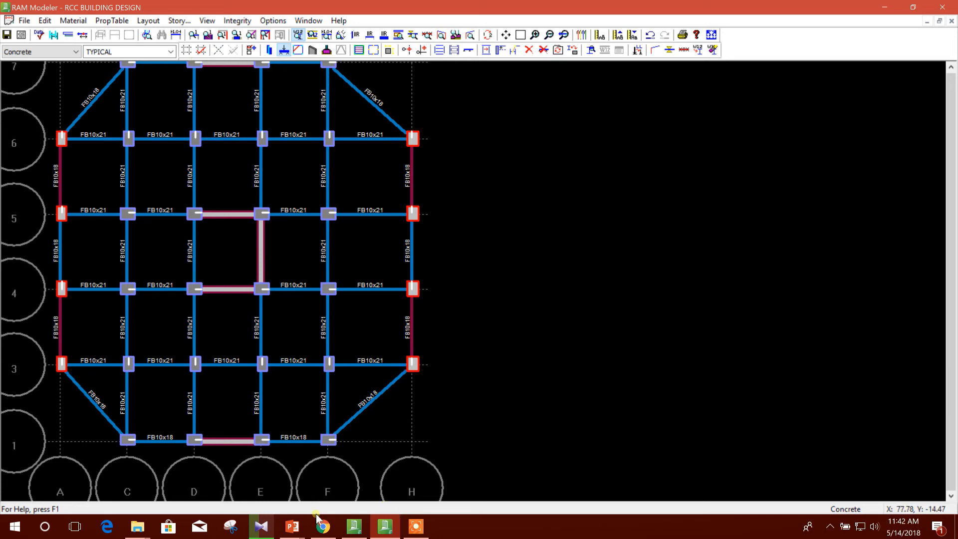
Switch to PowerPoint, leave the slide show, review the last modeling step on slide 4, and return to RAM Modeler
left_click(300, 521)
left_click(442, 489)
left_click(86, 360)
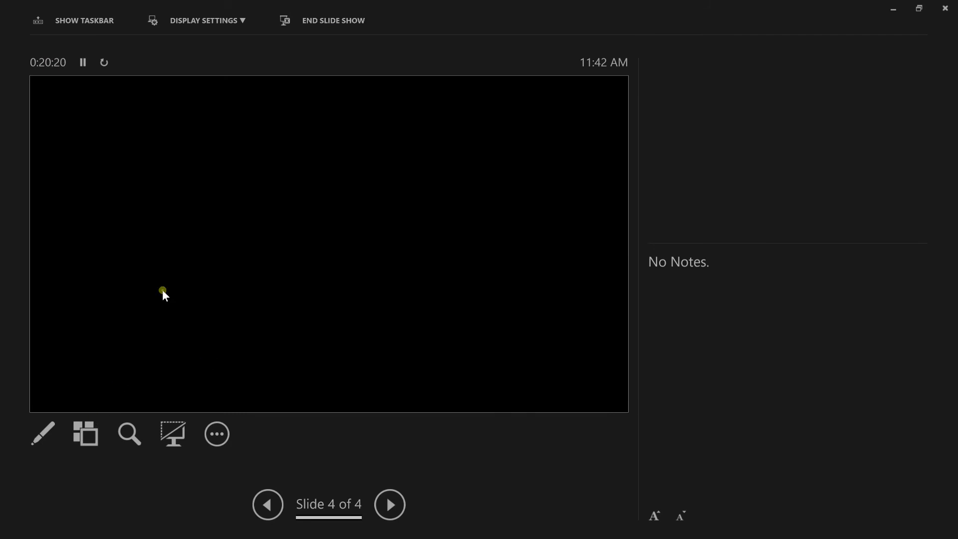
left_click(163, 289)
left_click(88, 359)
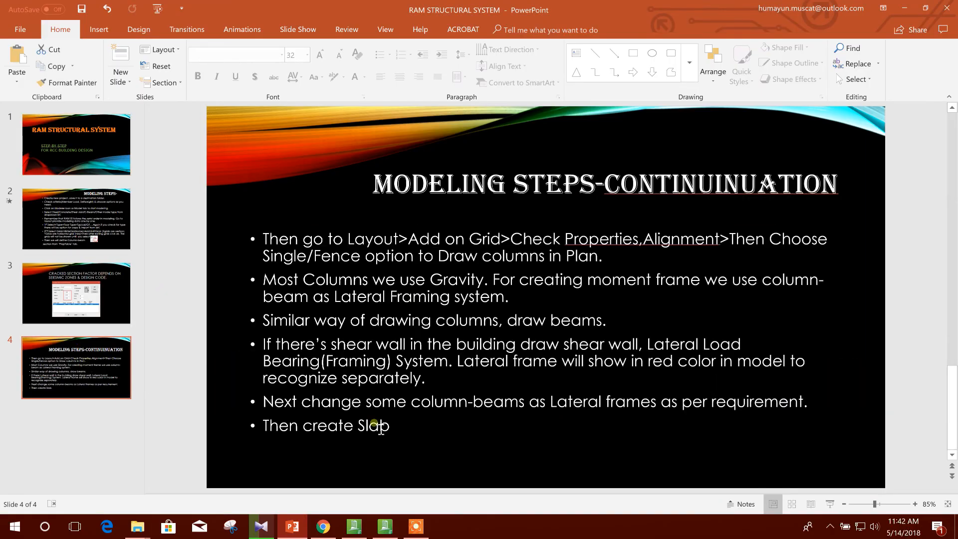
left_click(270, 428)
left_click_drag(263, 427, 399, 427)
left_click(462, 438)
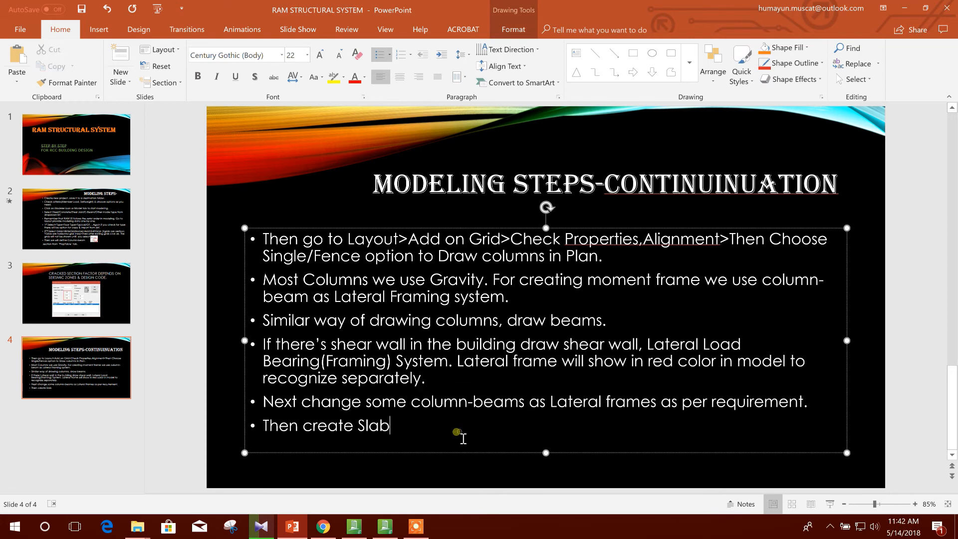
left_click(903, 8)
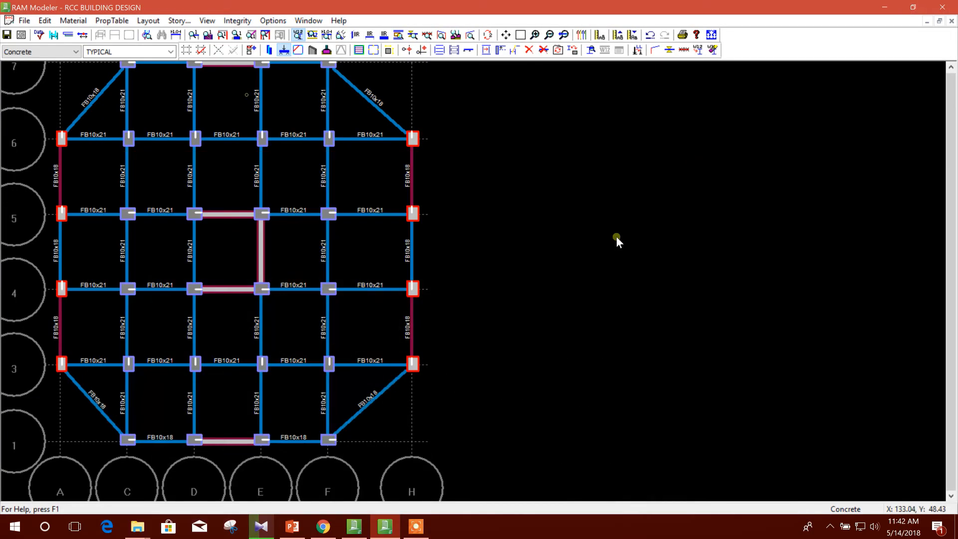
left_click(178, 21)
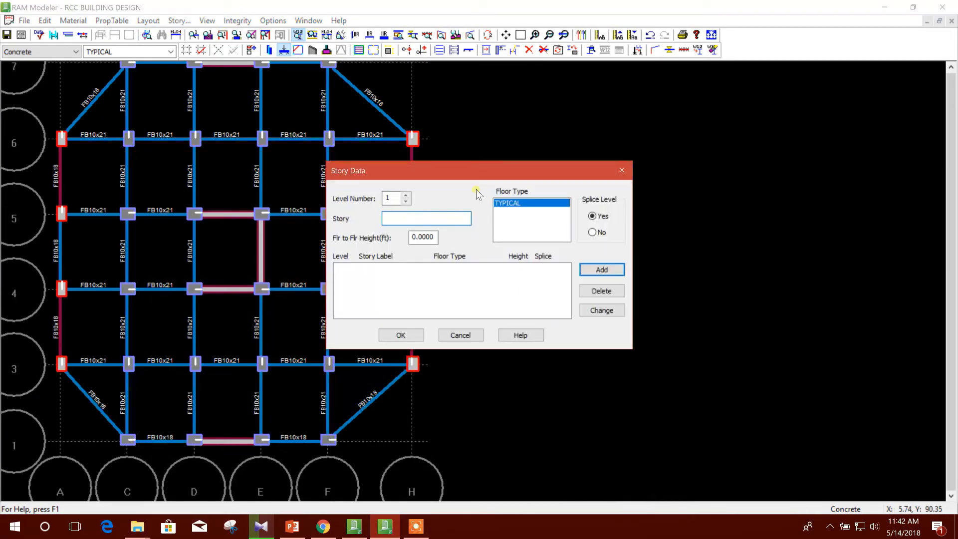
left_click(478, 334)
left_click(148, 20)
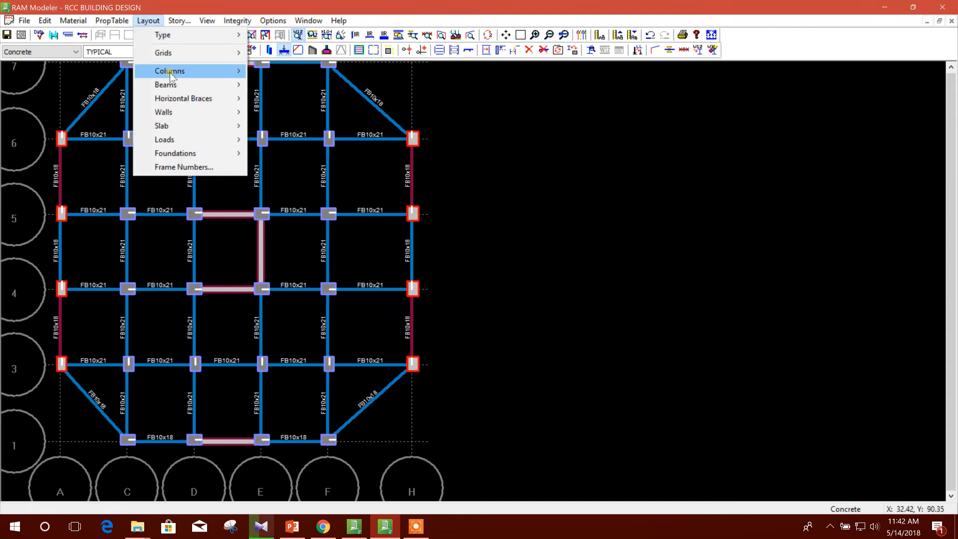
mouse_move(173, 128)
left_click(294, 126)
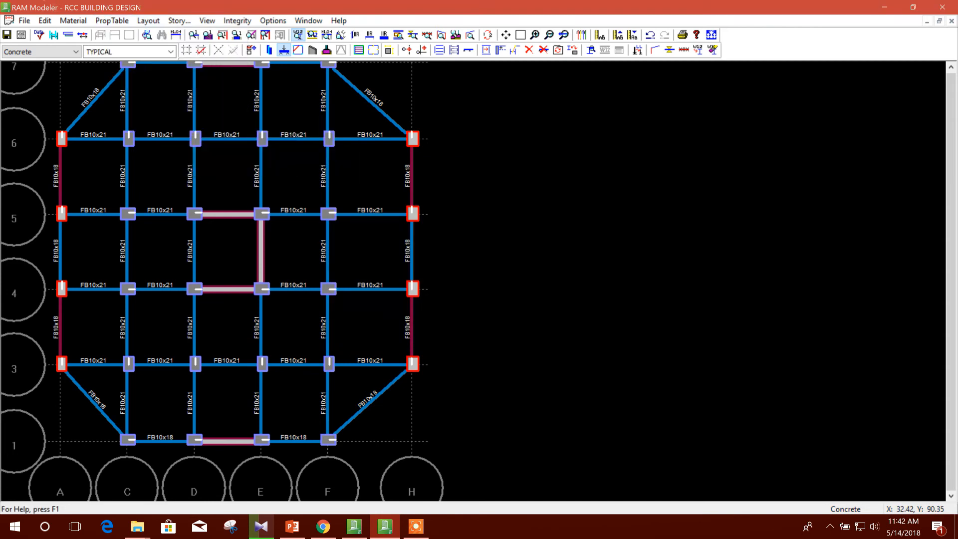
Enter a concrete slab property labelled S7 with 7 in thickness and f'c of 3.0 ksi
left_click(111, 20)
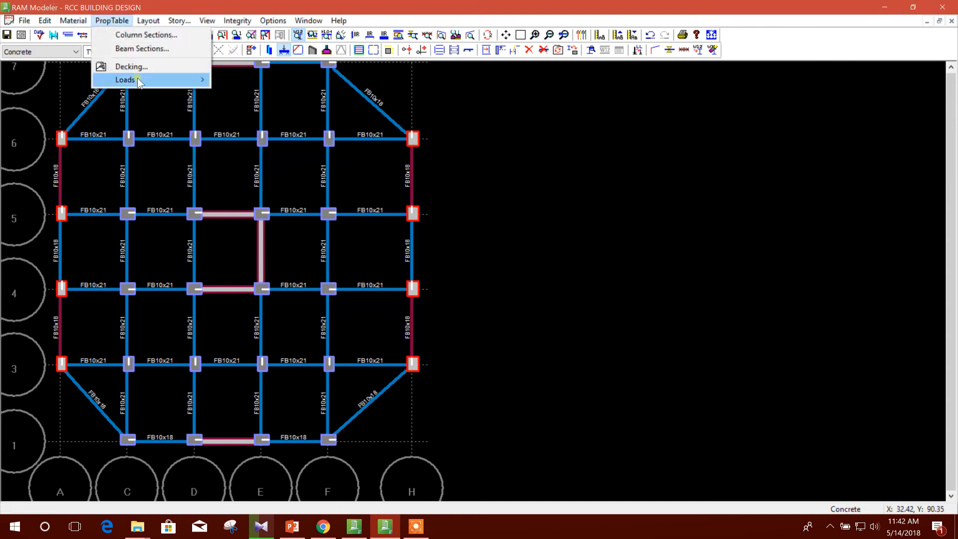
left_click(142, 68)
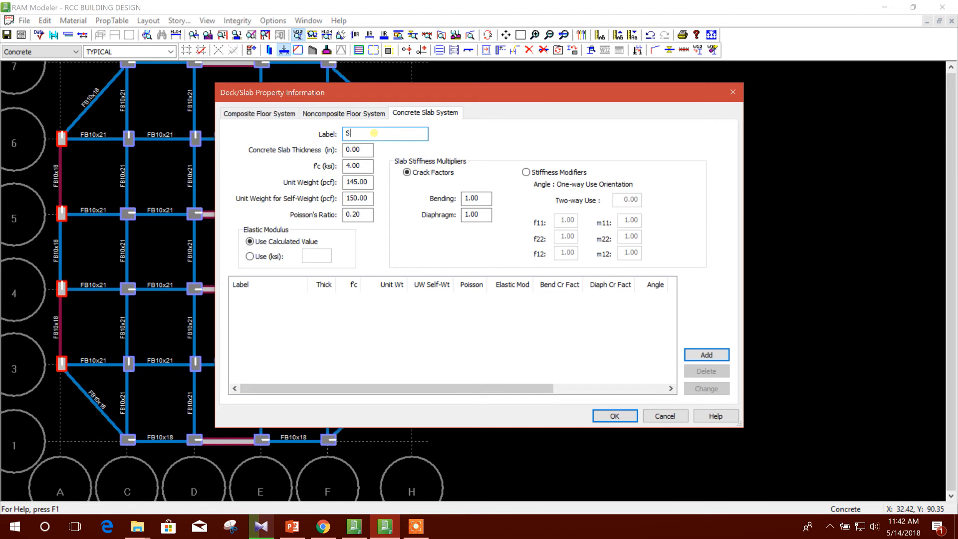
key("Tab")
type("7")
key("Tab")
type("3.0")
Complete slab property S7 with unit weight 145.00 pcf, self-weight 150.00 pcf and crack factors 1.00, and add it to the property table
key("Tab")
type("145.0")
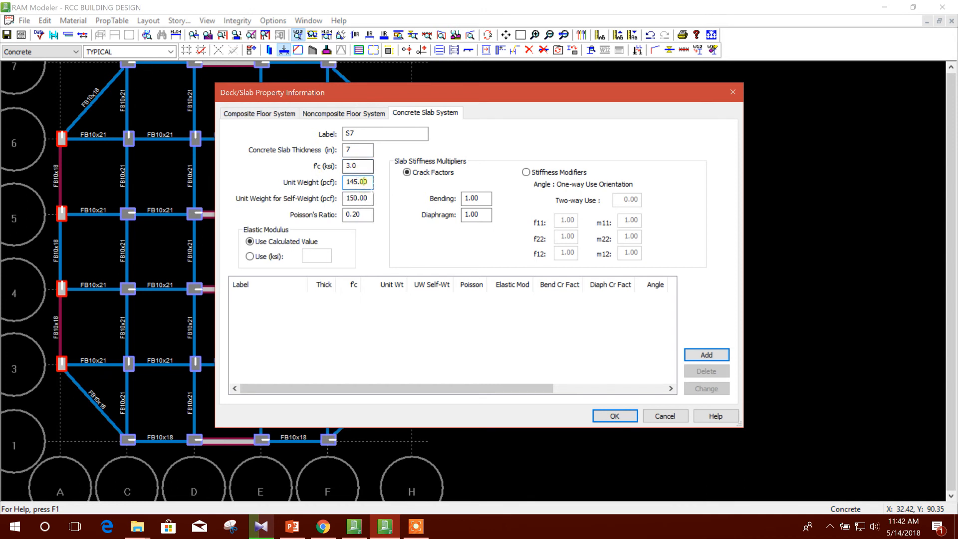
type("0")
key("Tab")
type("150.00")
key("Tab")
type("1.00")
left_click(701, 355)
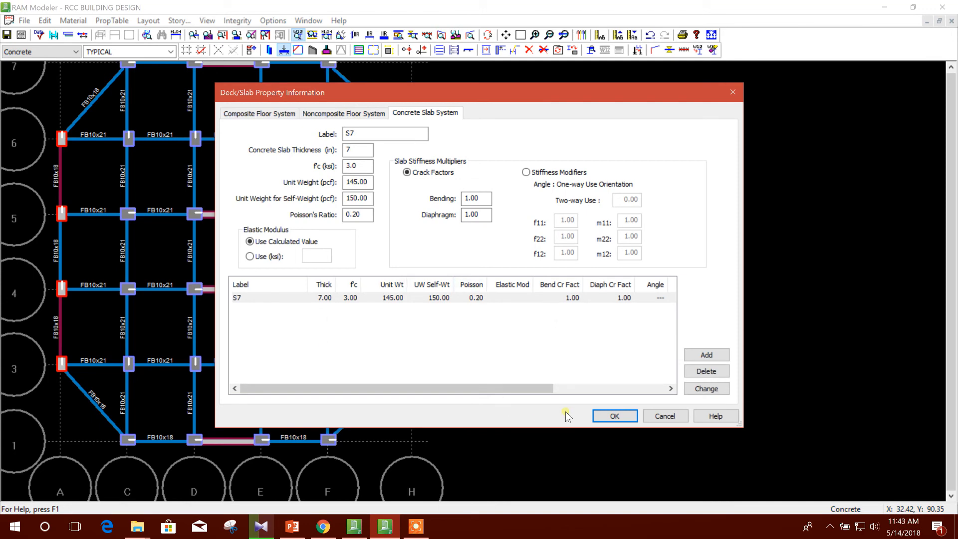
left_click(614, 416)
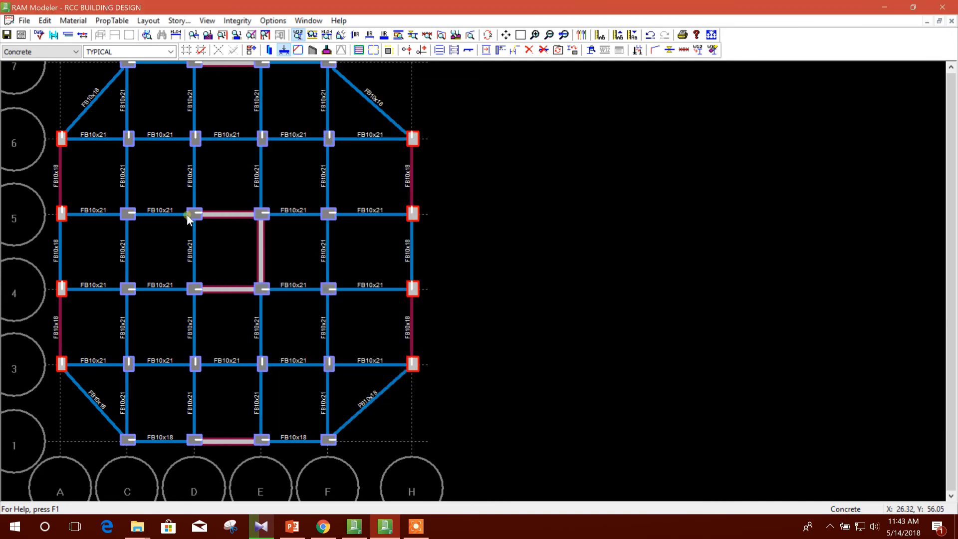
Add a slab edge with a 12.00 in overhang on the Left side along line 1 from grid F to grid C
left_click(148, 20)
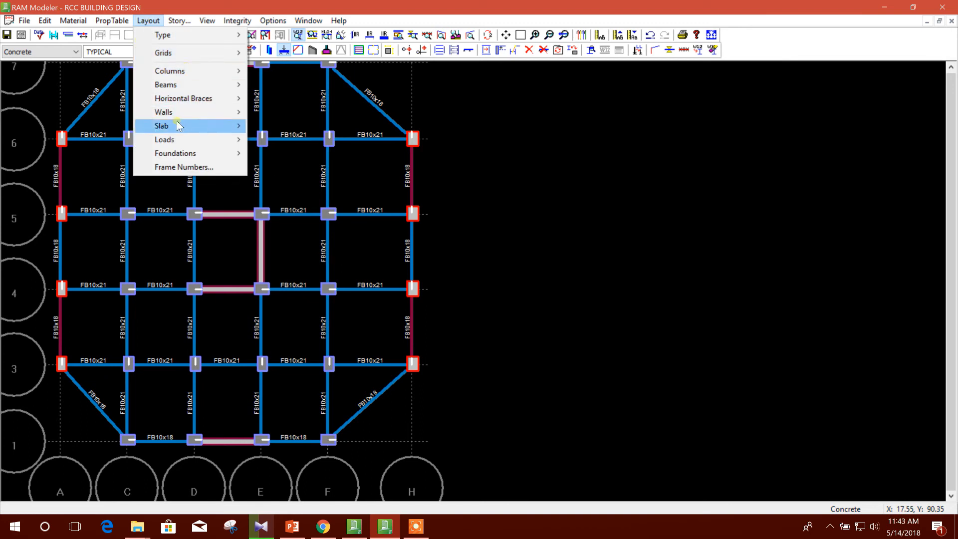
mouse_move(178, 126)
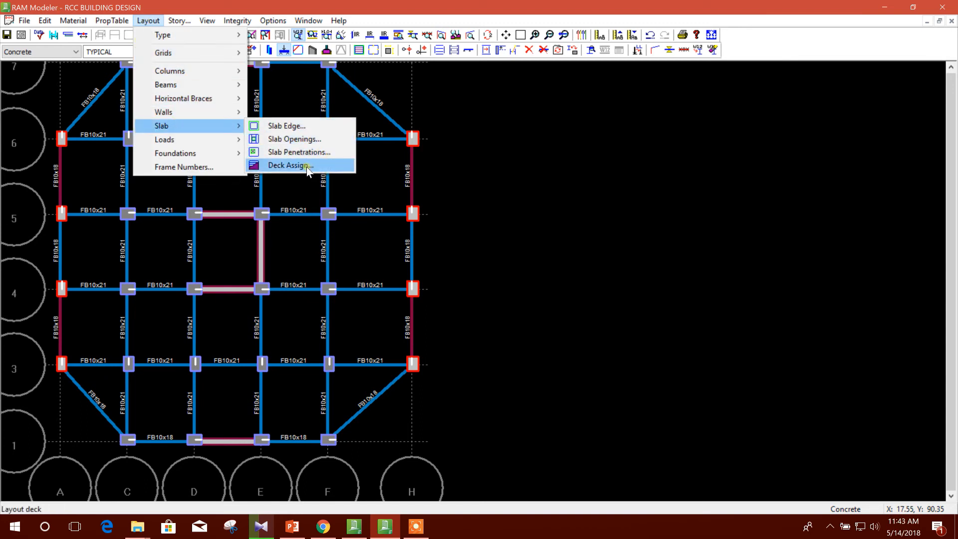
left_click(310, 130)
left_click_drag(473, 163, 610, 122)
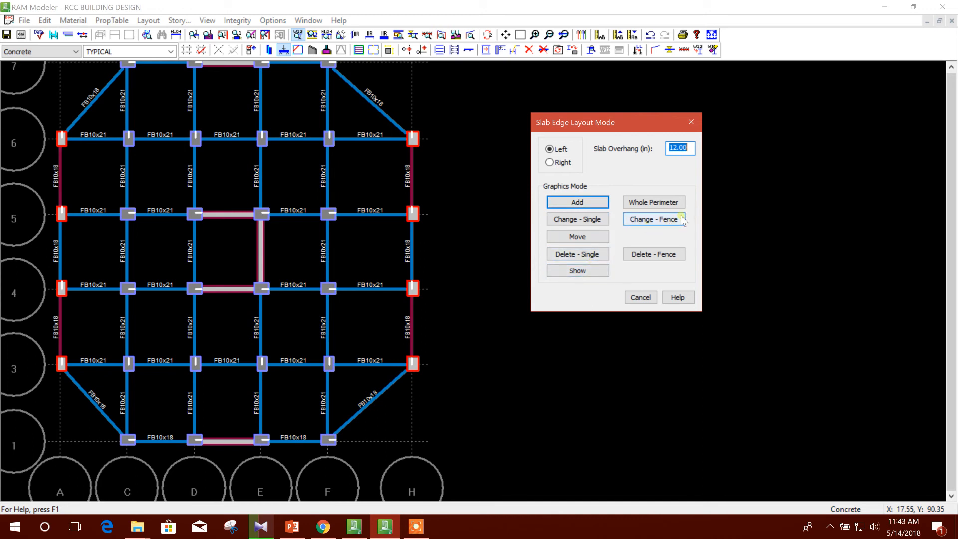
left_click_drag(634, 122, 595, 118)
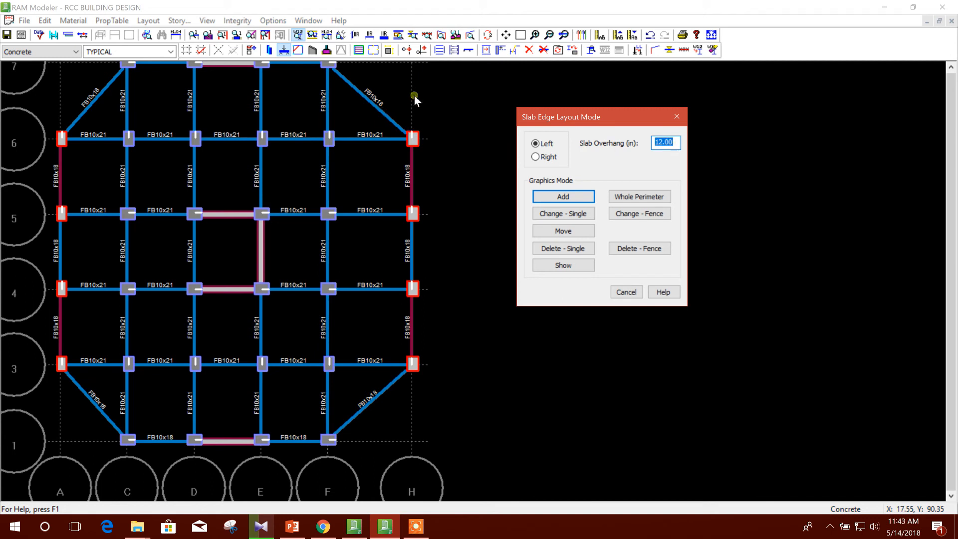
left_click(673, 142)
left_click_drag(605, 117, 610, 111)
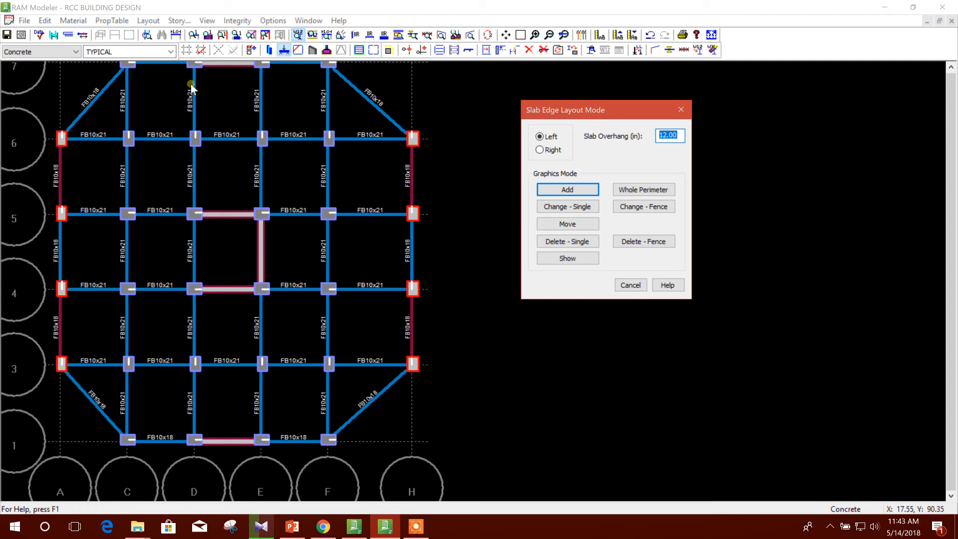
double_click(673, 140)
left_click(679, 133)
left_click_drag(585, 111, 581, 111)
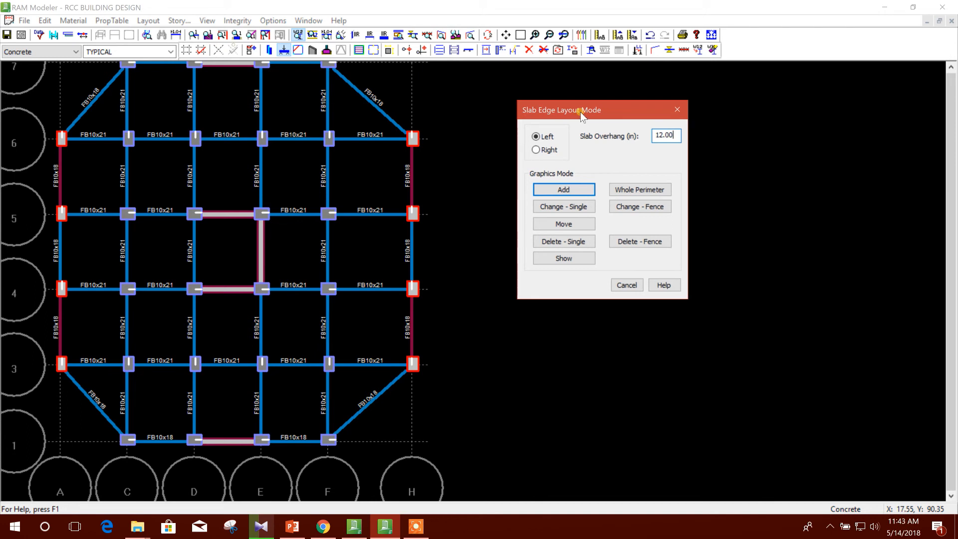
left_click(572, 189)
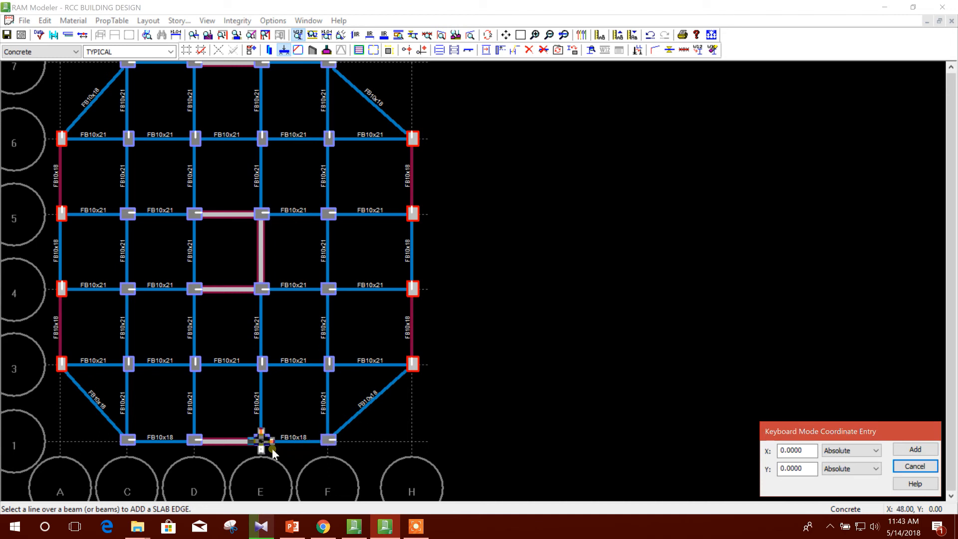
left_click(324, 442)
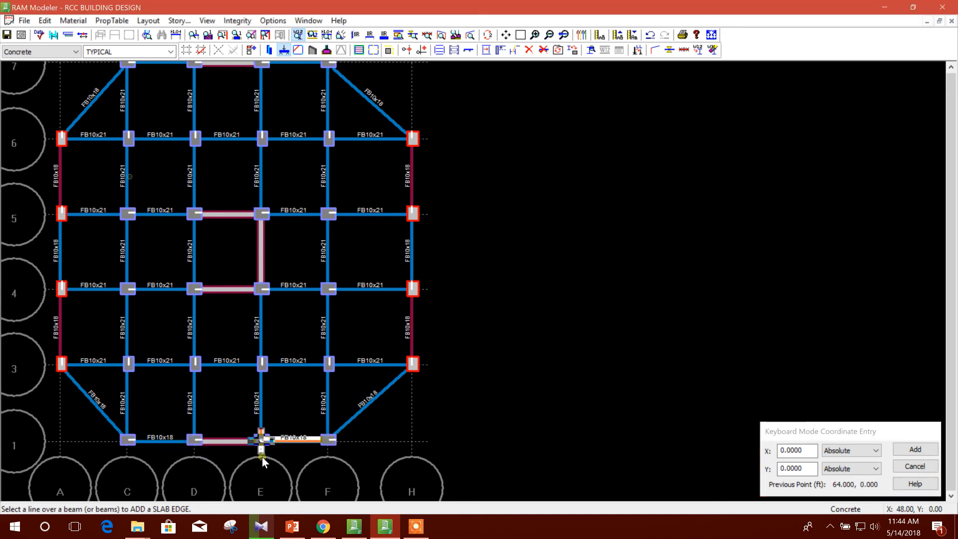
left_click(139, 443)
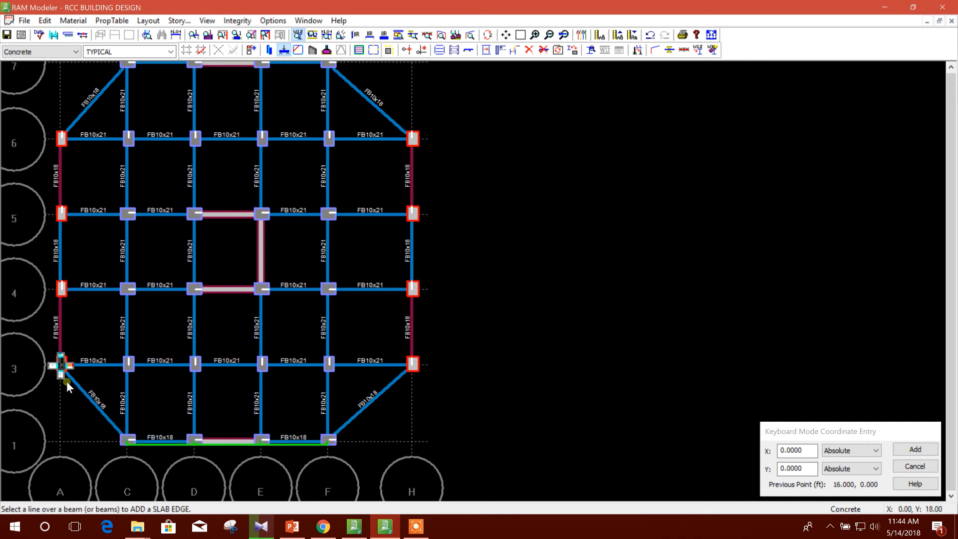
Add a slab edge along grid A from line 3 to line 6 and end the command
left_click(60, 367)
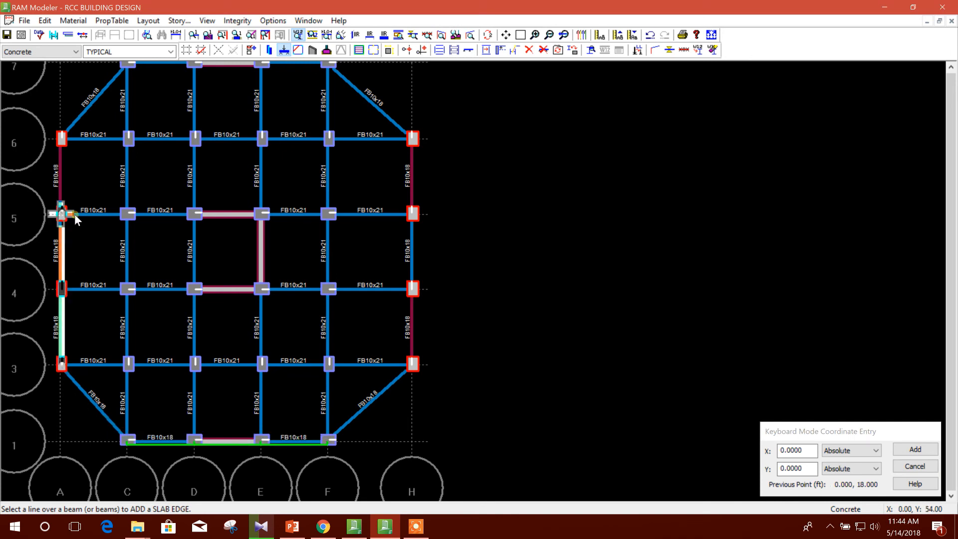
left_click(62, 140)
left_click(128, 64)
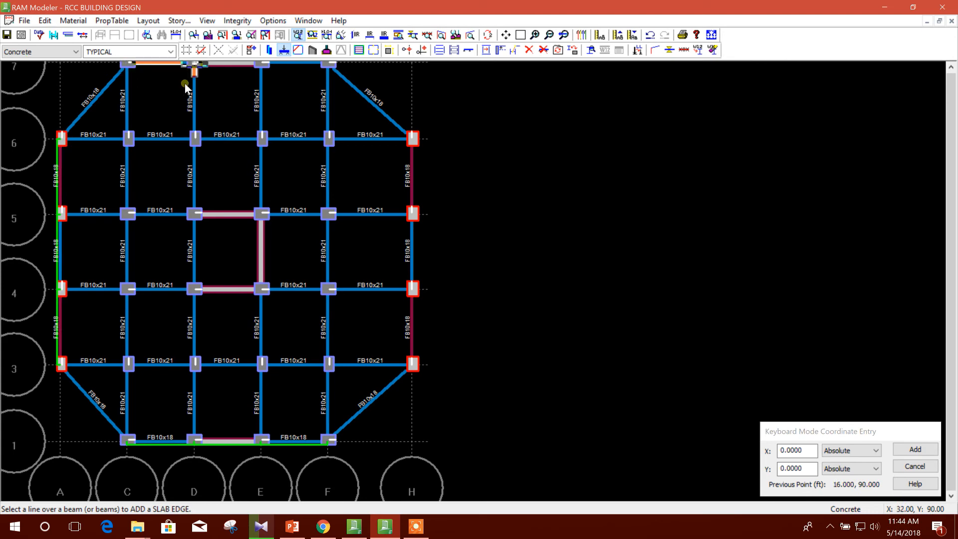
right_click(112, 117)
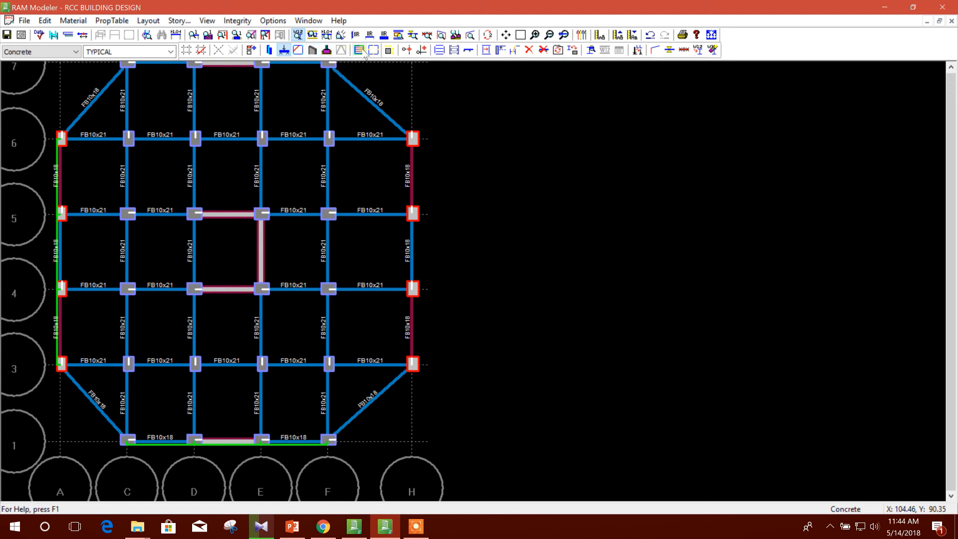
Add a slab edge along the diagonal beam from A6 to C7
left_click(360, 51)
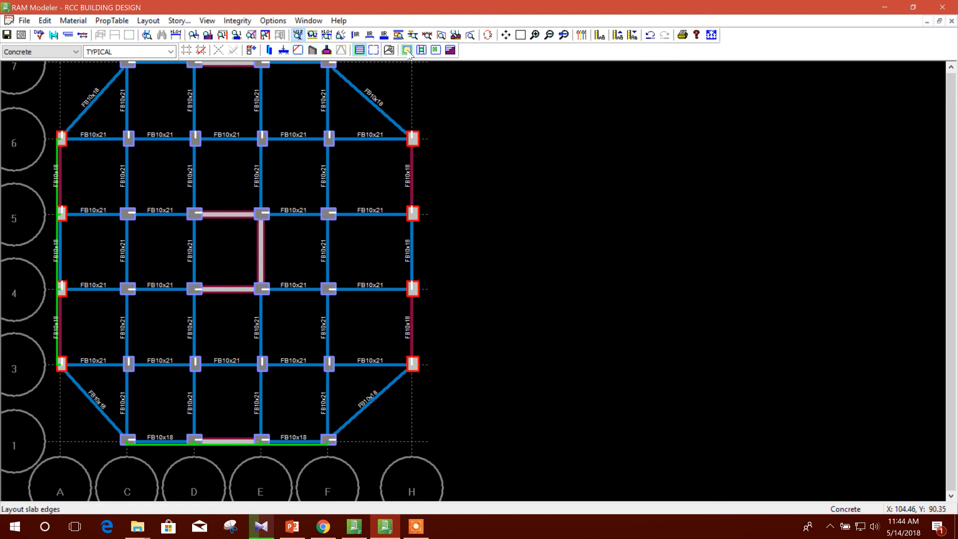
left_click(408, 50)
left_click(452, 246)
left_click(127, 65)
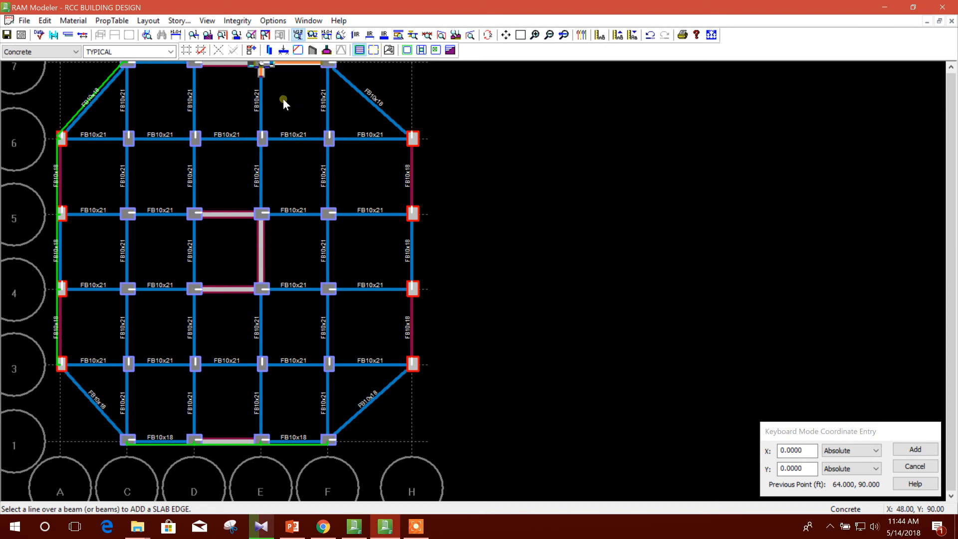
right_click(278, 112)
Add slab edges along the diagonal from F7 to H6, grid H from line 6 to line 3, and the diagonal from H3 to F1
left_click(449, 245)
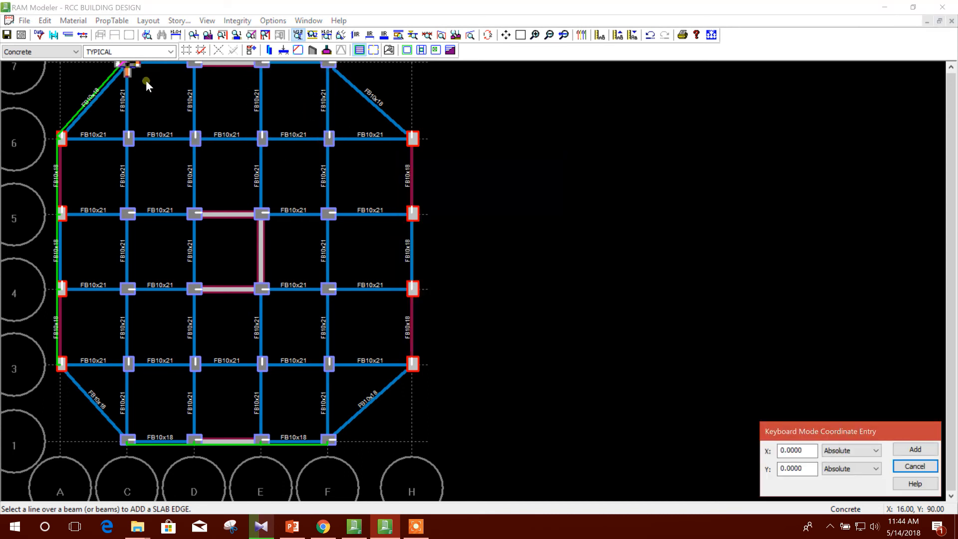
left_click(328, 86)
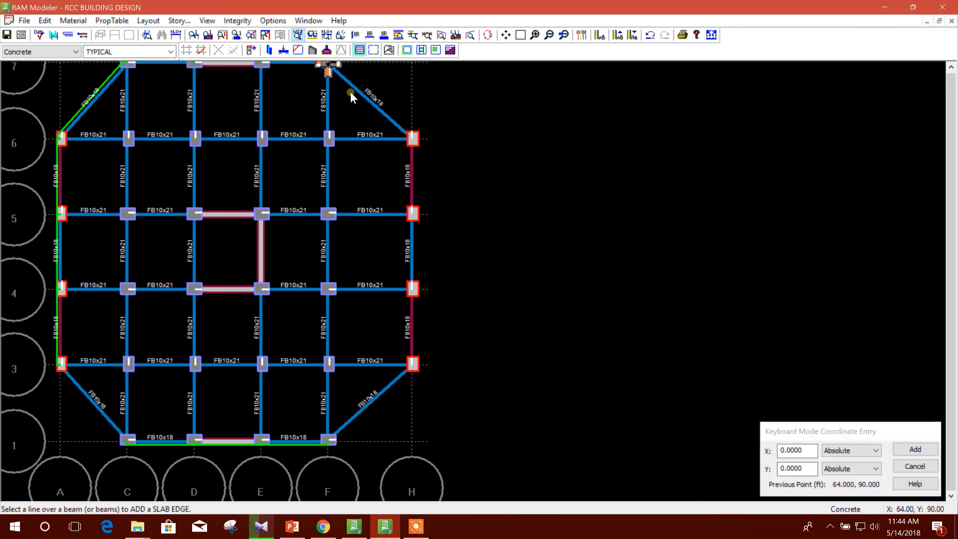
left_click(416, 136)
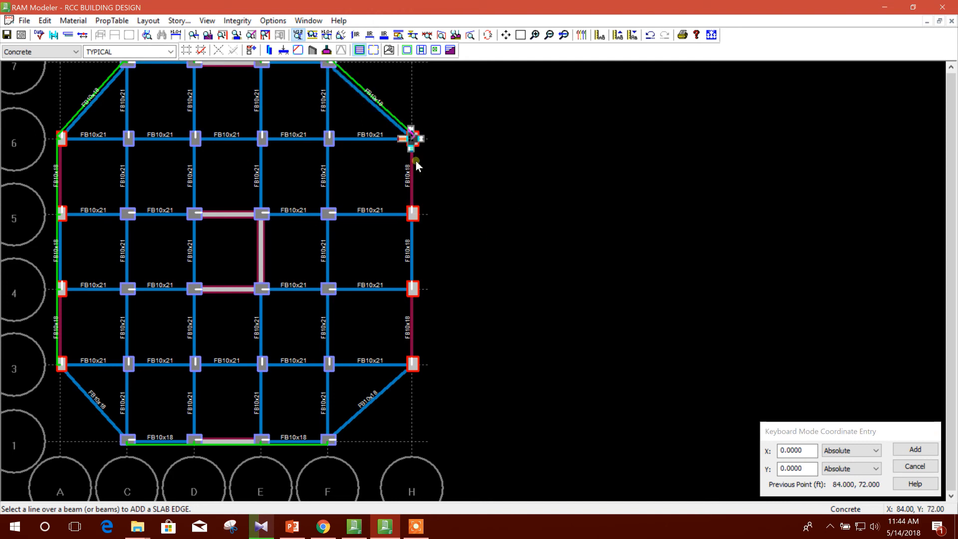
left_click(417, 361)
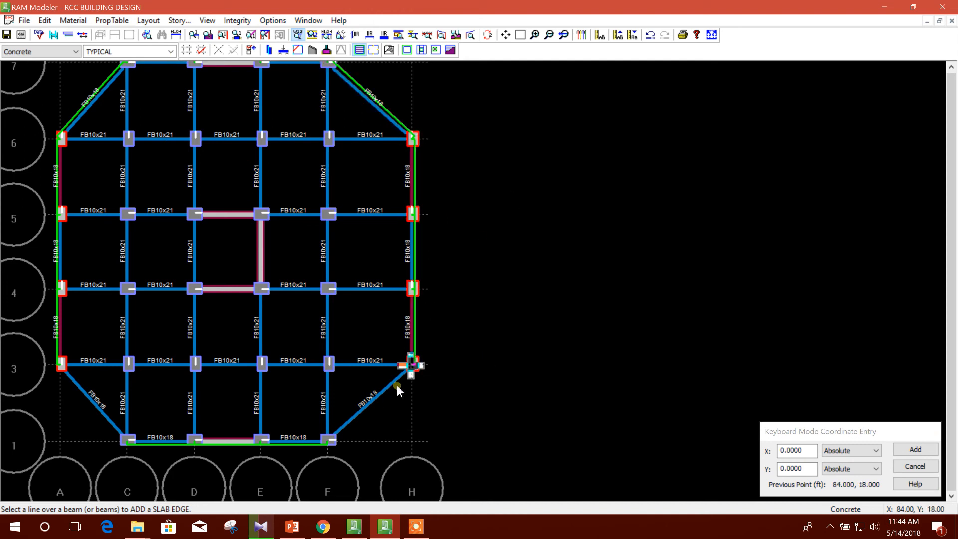
left_click(329, 439)
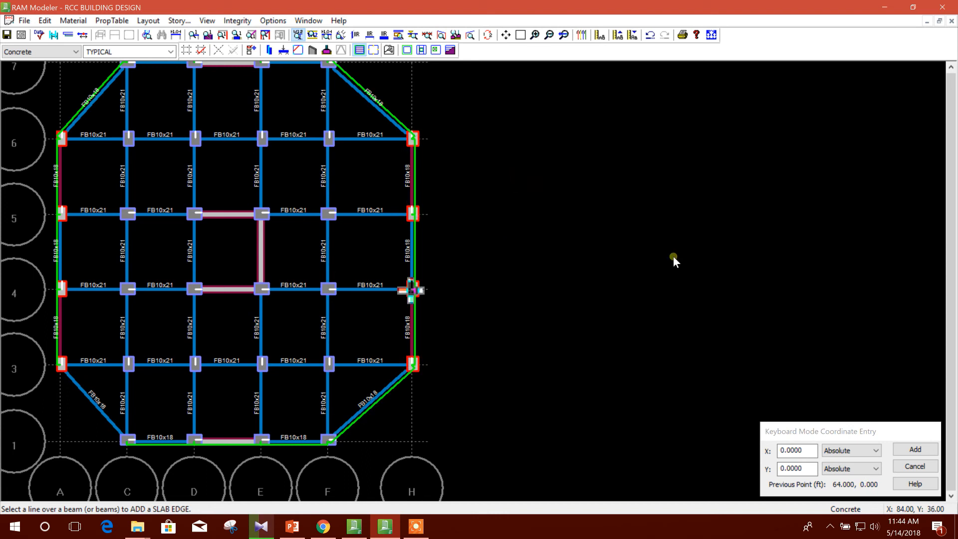
key("Escape")
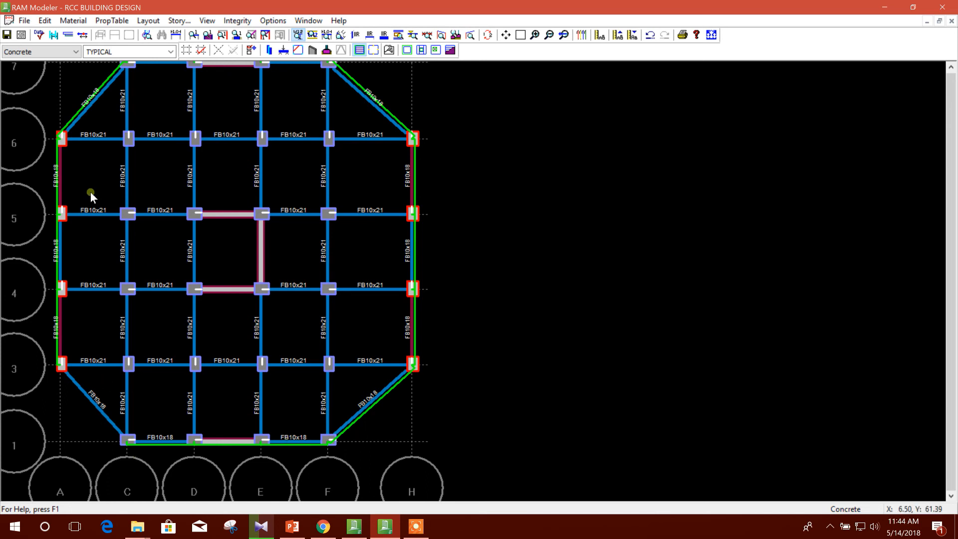
Close the slab perimeter with an edge along the diagonal beam from C1 to A3
left_click(435, 50)
left_click(440, 245)
left_click(127, 439)
left_click(66, 373)
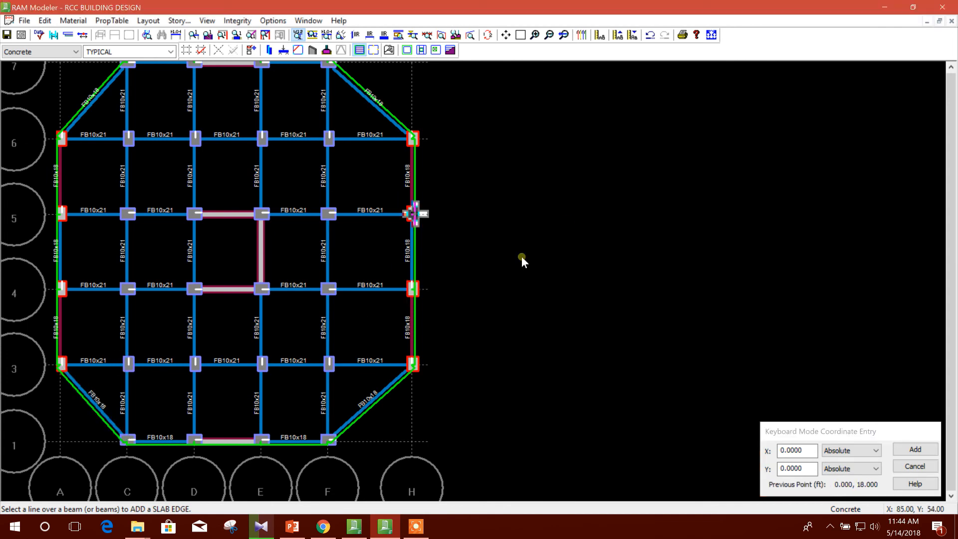
right_click(574, 211)
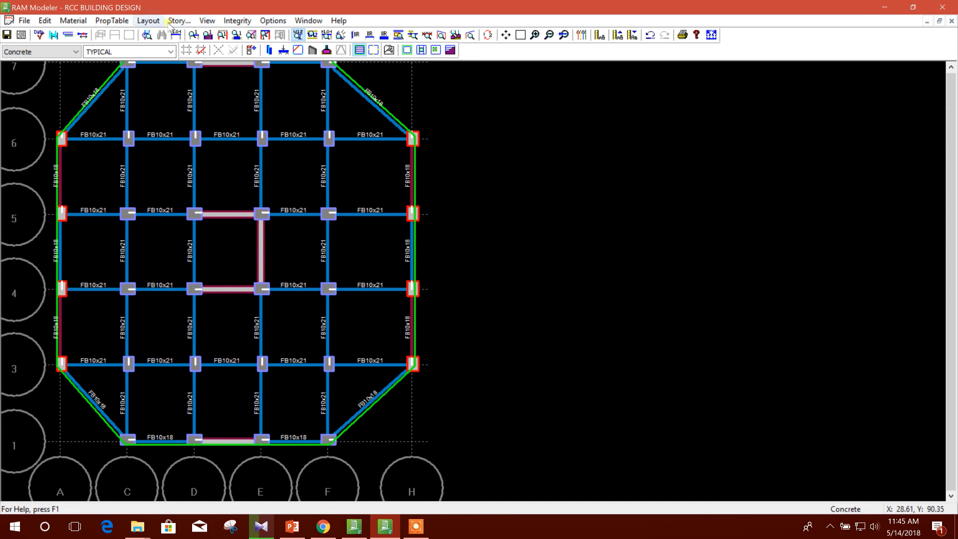
Assign the S7 slab as a two-way concrete deck to the whole diaphragm inside the slab perimeter and end the command
left_click(148, 21)
mouse_move(201, 128)
left_click(339, 165)
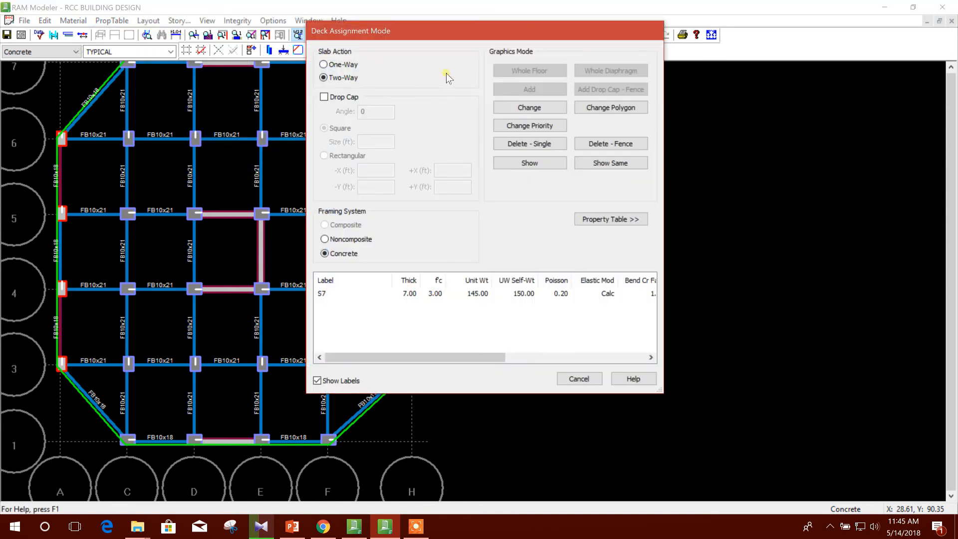
left_click_drag(453, 36, 584, 33)
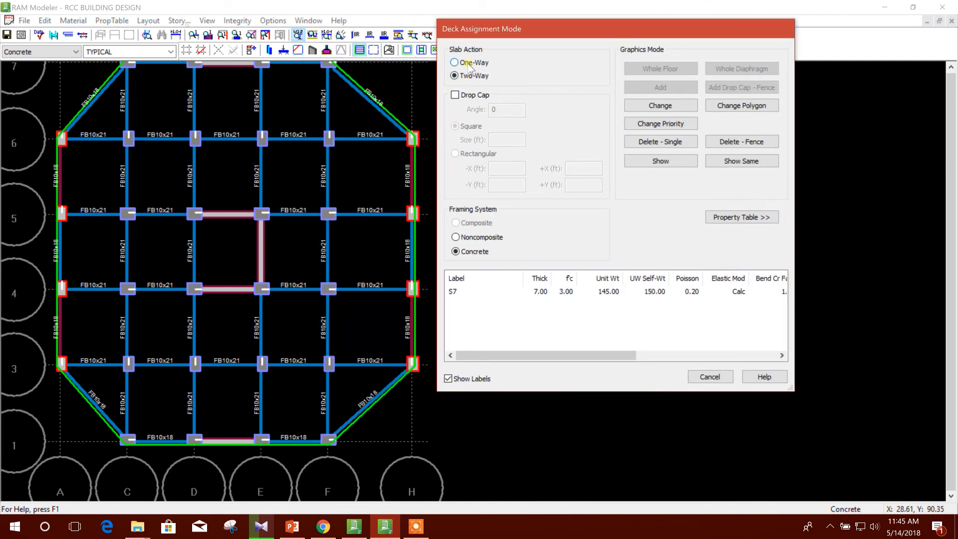
left_click(454, 63)
left_click(478, 77)
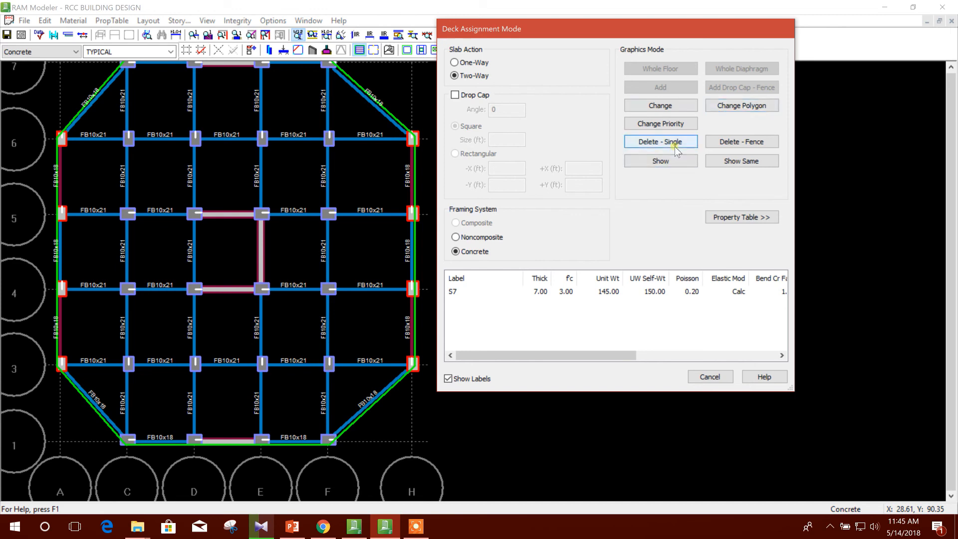
left_click(478, 293)
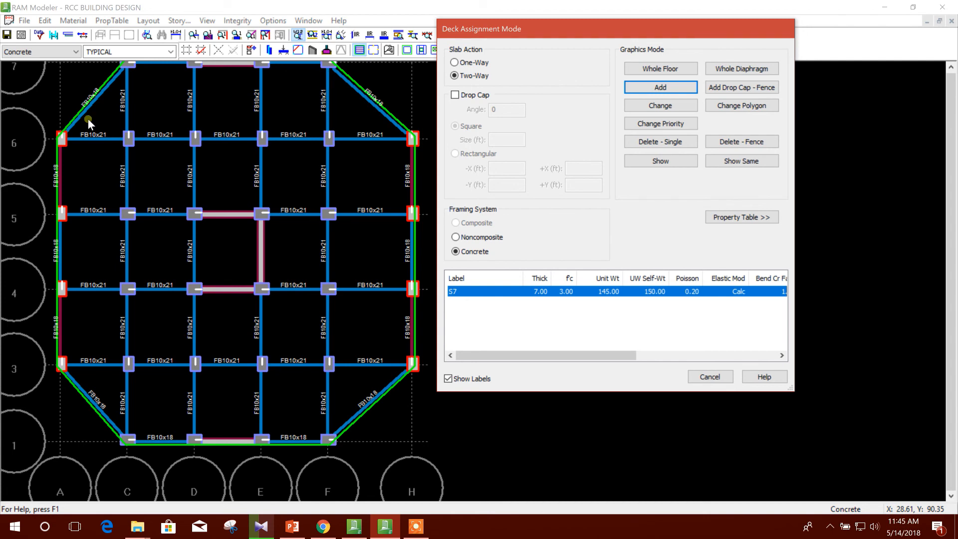
left_click(756, 69)
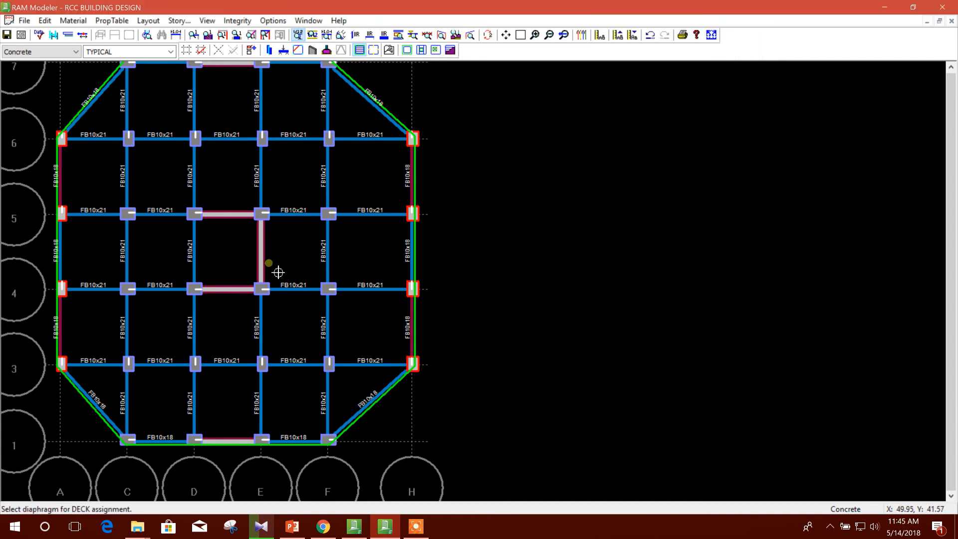
left_click(292, 253)
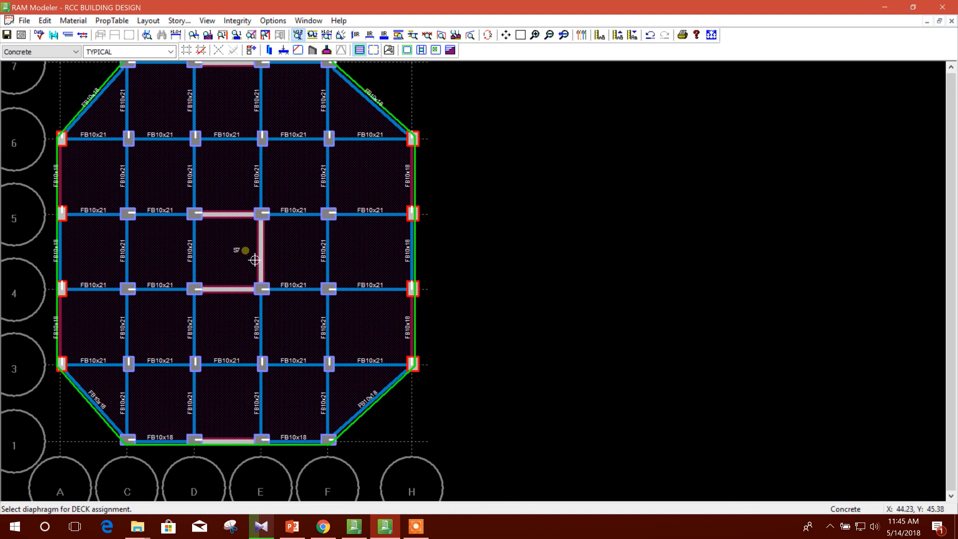
right_click(513, 199)
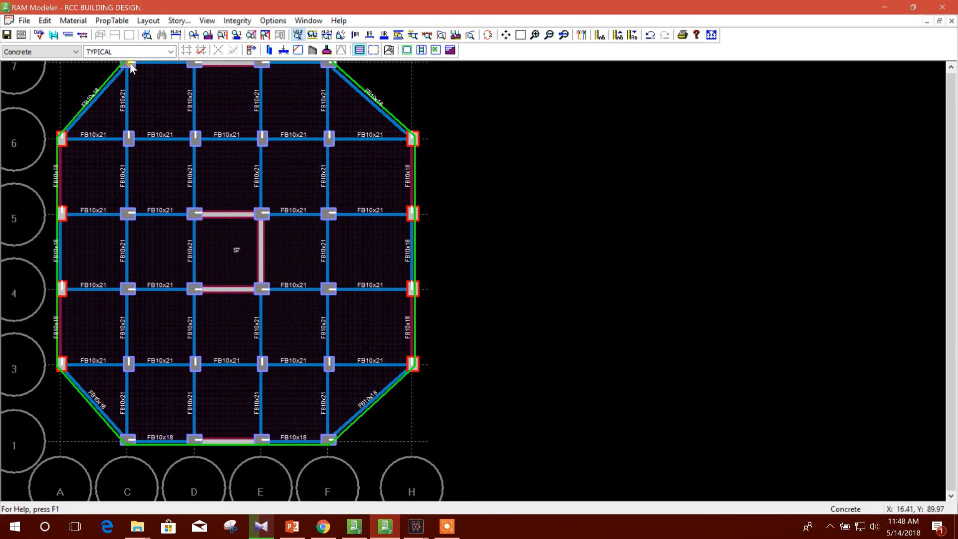
Add a left-side slab opening with 0 in overhang around the core bay between grids D and E and lines 4 and 5
left_click(160, 23)
mouse_move(242, 129)
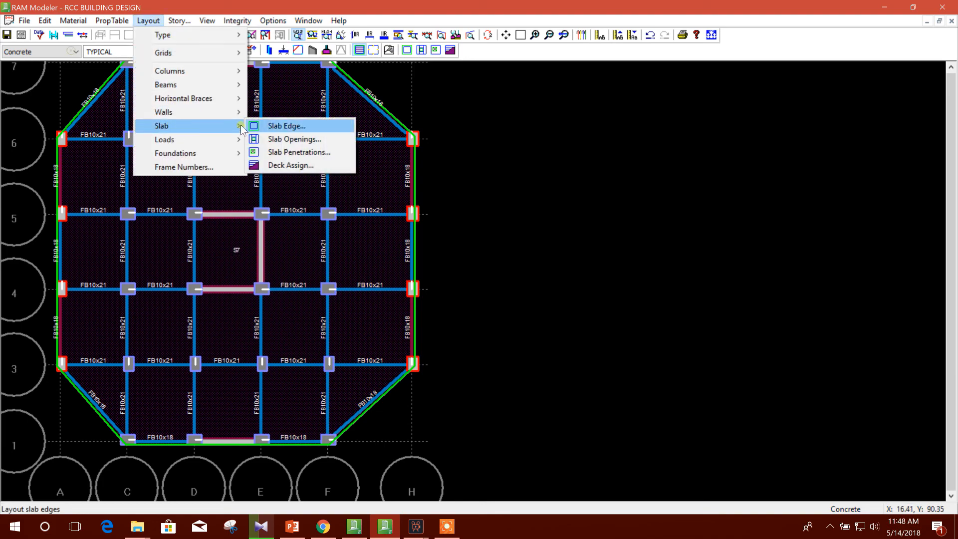
left_click(318, 140)
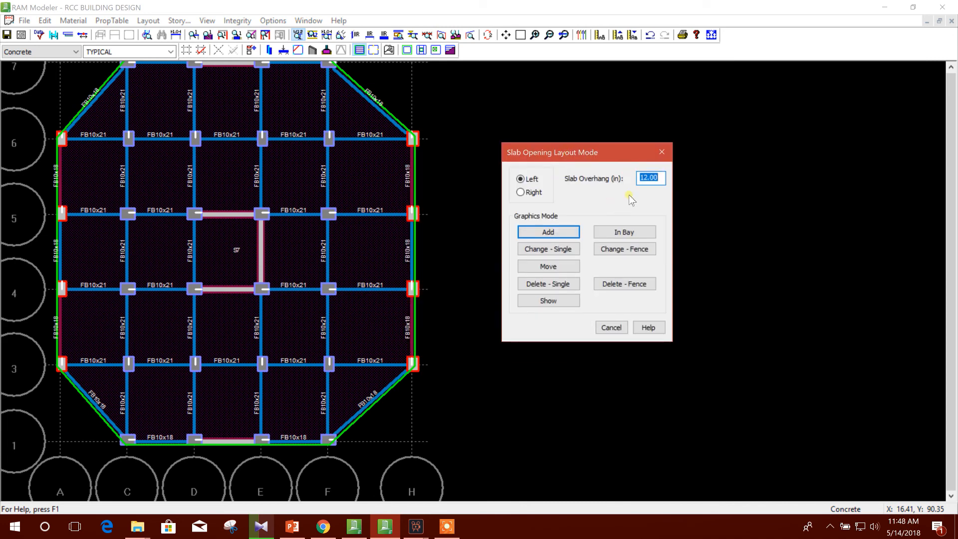
type("0")
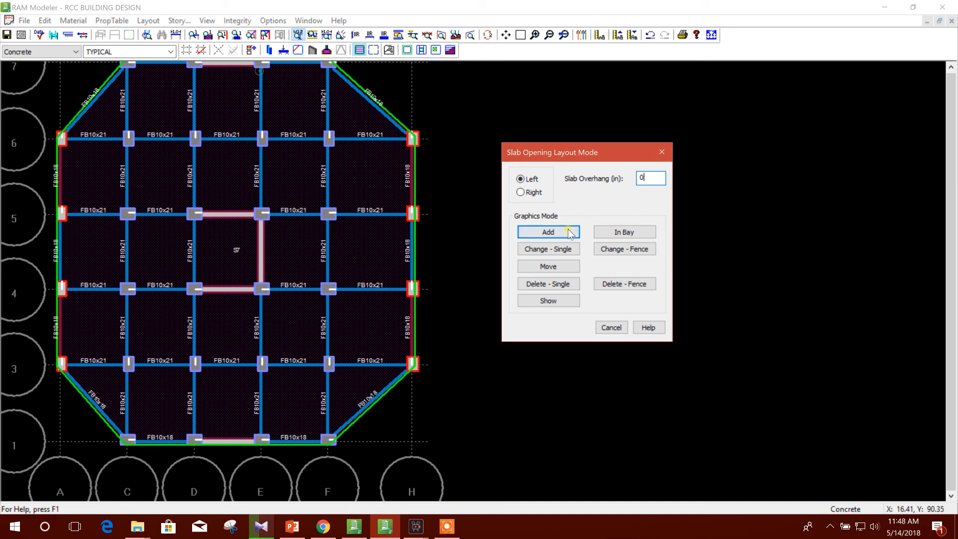
left_click(549, 232)
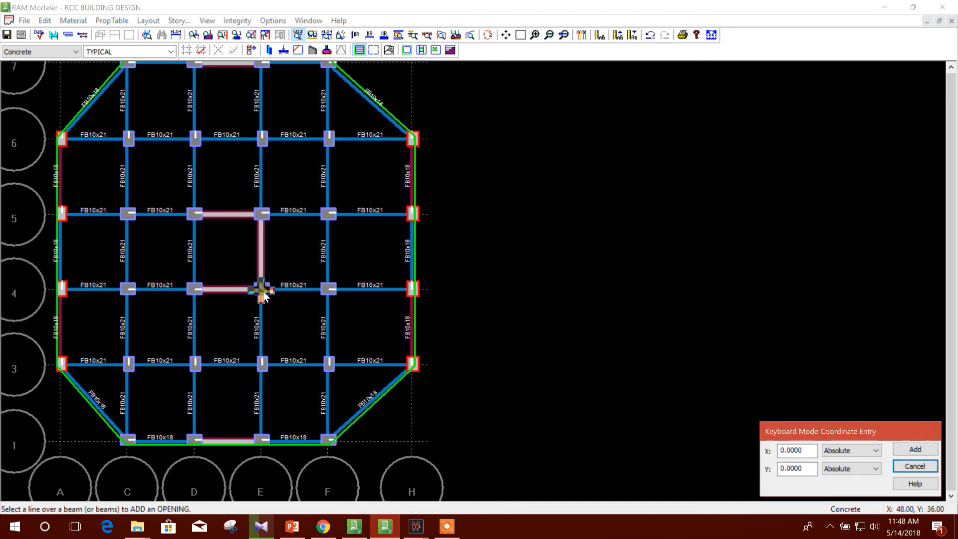
left_click(262, 291)
left_click(200, 291)
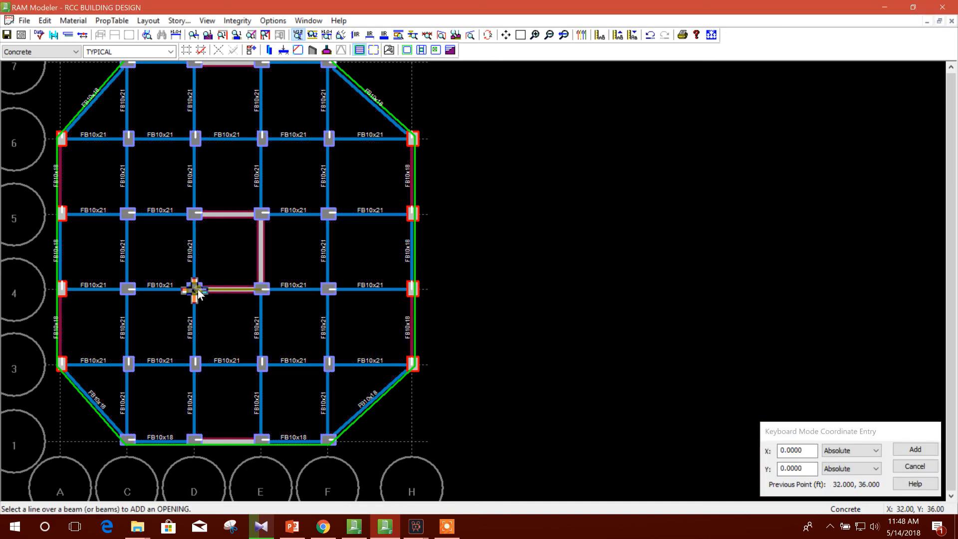
left_click(197, 220)
left_click(265, 216)
left_click(265, 288)
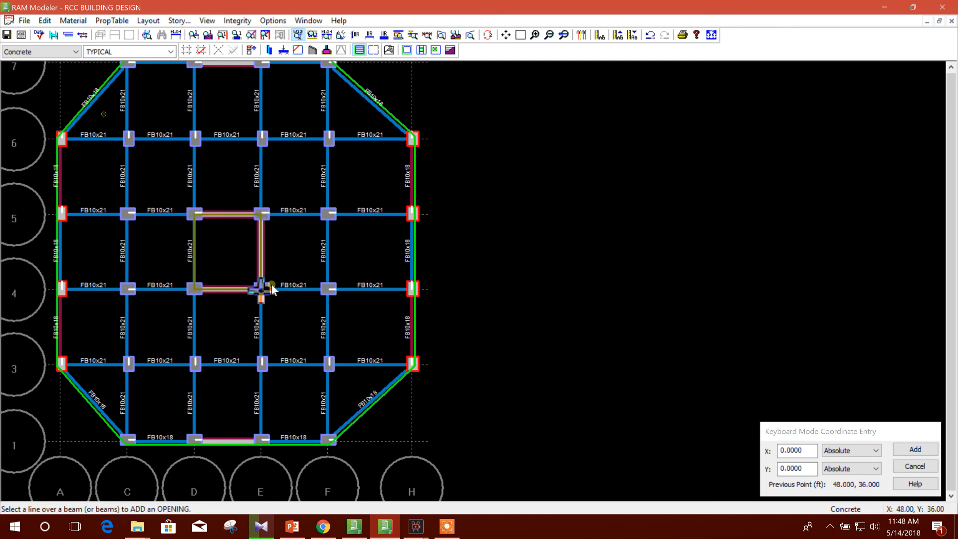
right_click(373, 267)
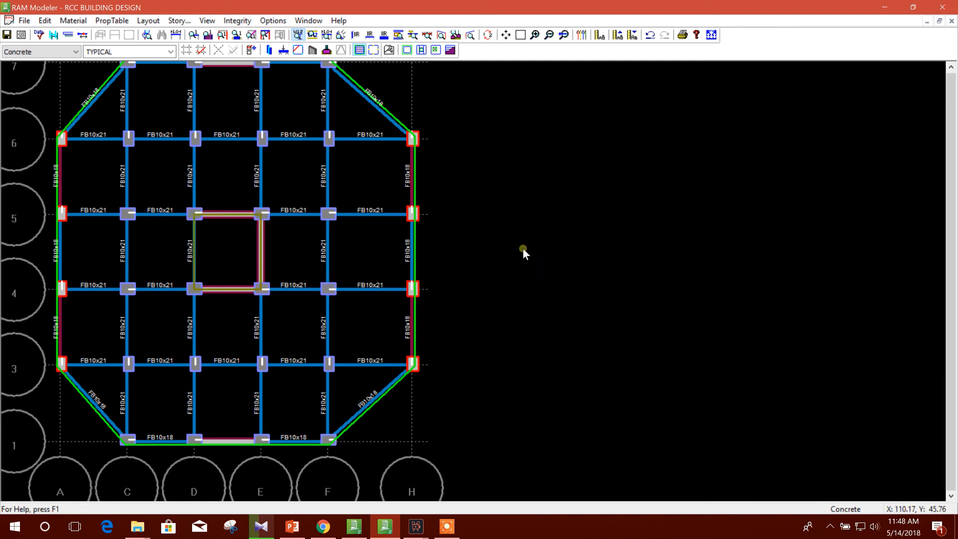